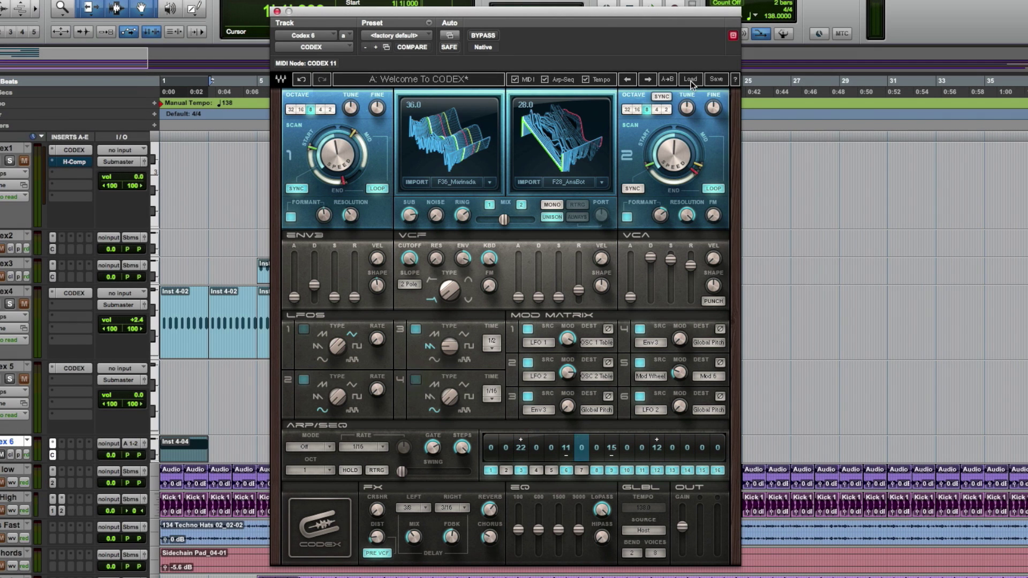
Browse the factory preset categories from Sequences through Percussions and close the list without loading a preset
{"action": "left_click", "coordinate": [690, 81]}
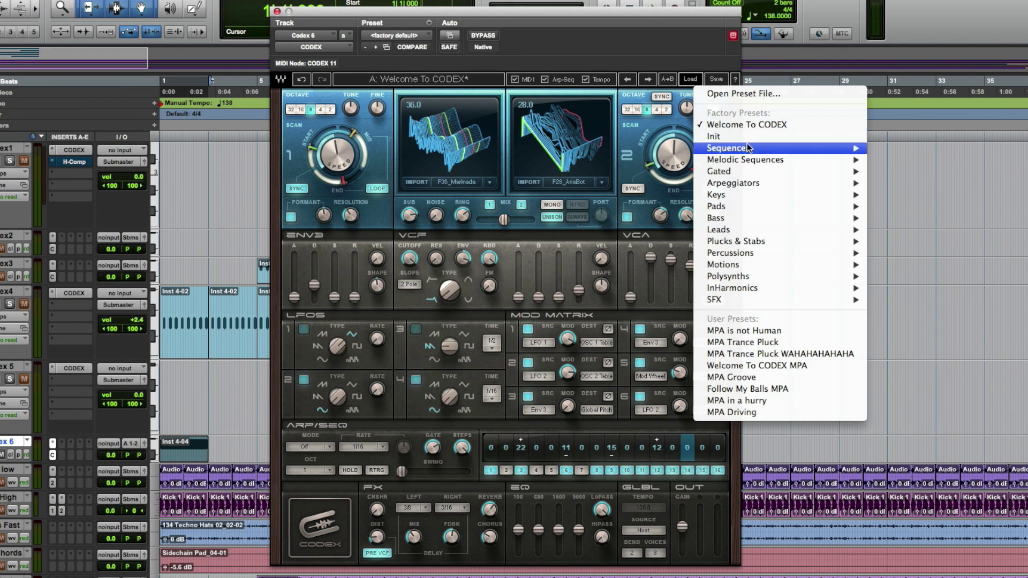
{"action": "mouse_move", "coordinate": [746, 153]}
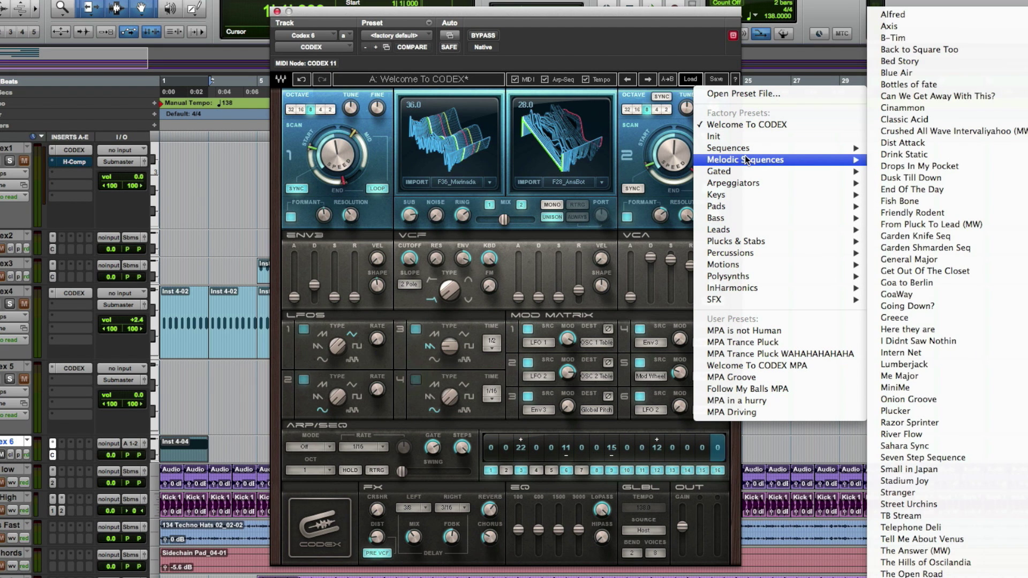
{"action": "mouse_move", "coordinate": [744, 173]}
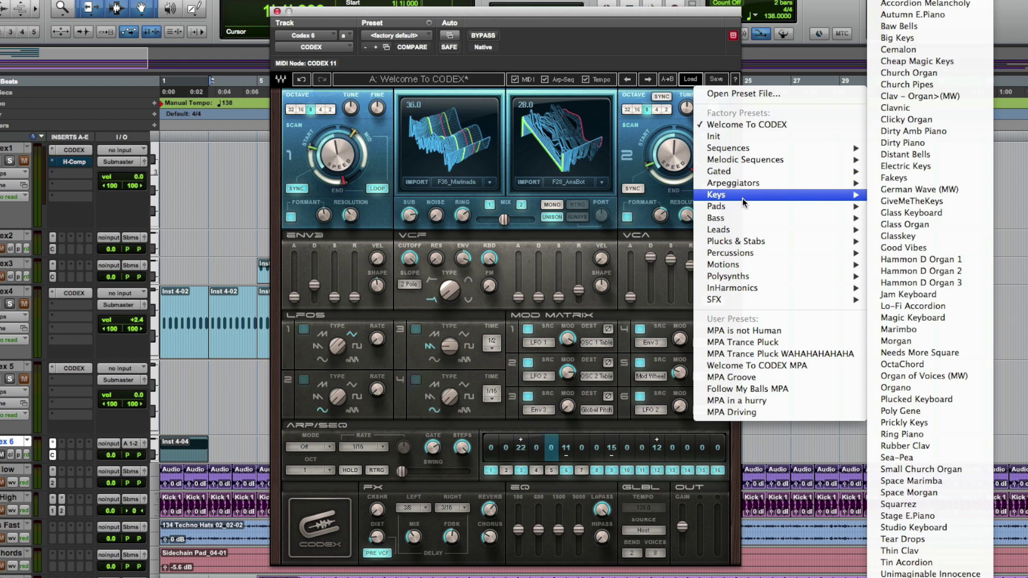
{"action": "mouse_move", "coordinate": [740, 218]}
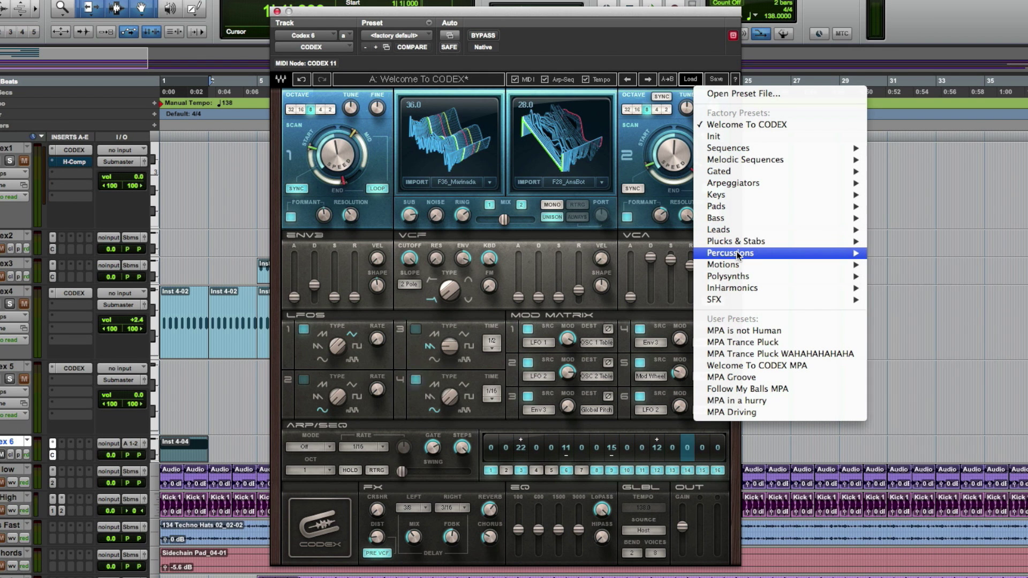
{"action": "left_click", "coordinate": [525, 237]}
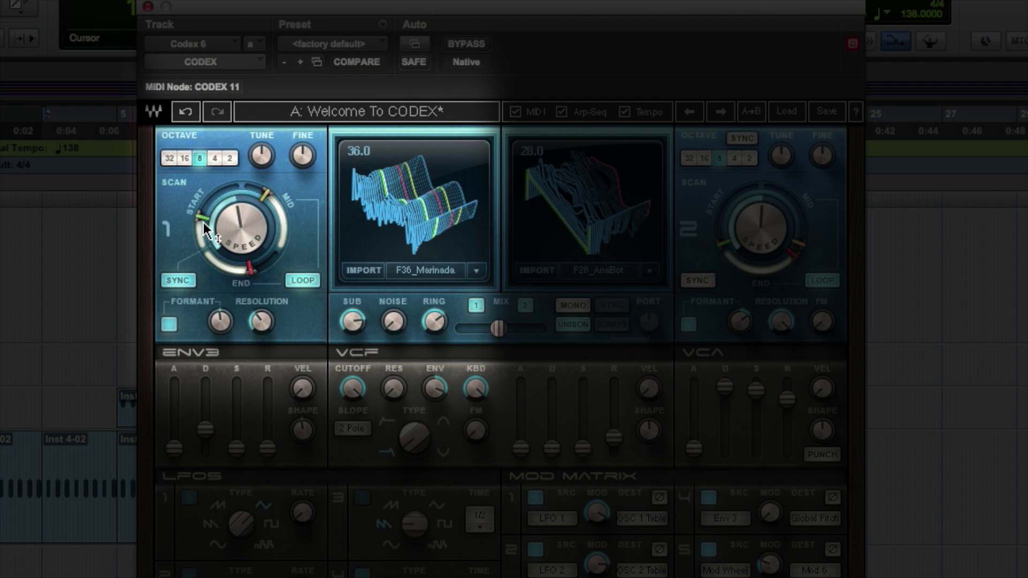
Reposition oscillator 1's scan Start, Mid and End markers around the Speed dial, with the synced scan rate at 1/4
{"action": "mouse_move", "coordinate": [203, 224]}
{"action": "left_mouse_down"}
{"action": "mouse_move", "coordinate": [204, 213]}
{"action": "mouse_move", "coordinate": [304, 210]}
{"action": "left_mouse_up"}
{"action": "mouse_move", "coordinate": [245, 274]}
{"action": "left_mouse_down"}
{"action": "mouse_move", "coordinate": [274, 199]}
{"action": "mouse_move", "coordinate": [279, 210]}
{"action": "mouse_move", "coordinate": [261, 190]}
{"action": "mouse_move", "coordinate": [268, 194]}
{"action": "left_mouse_up"}
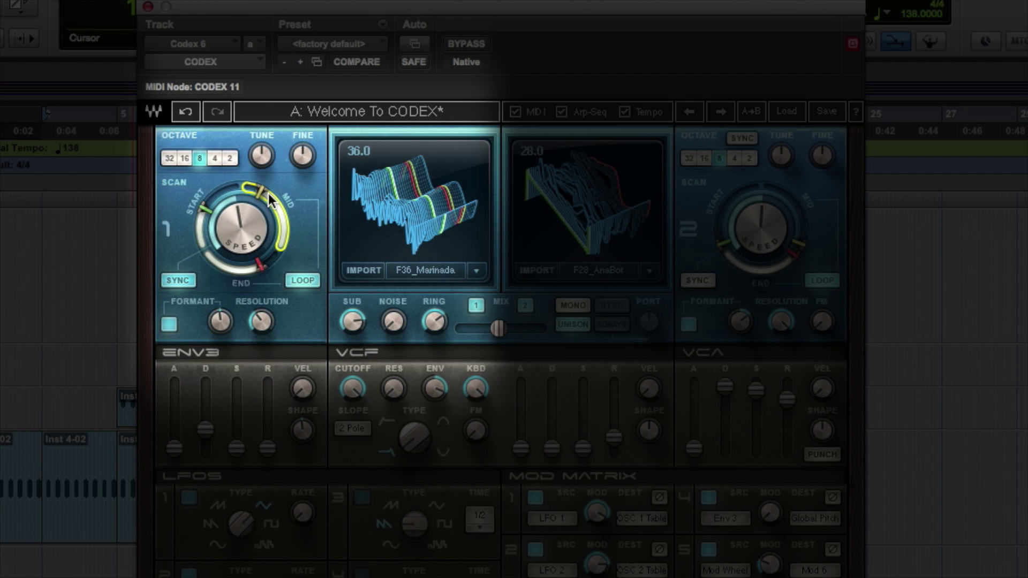
{"action": "left_click", "coordinate": [223, 239]}
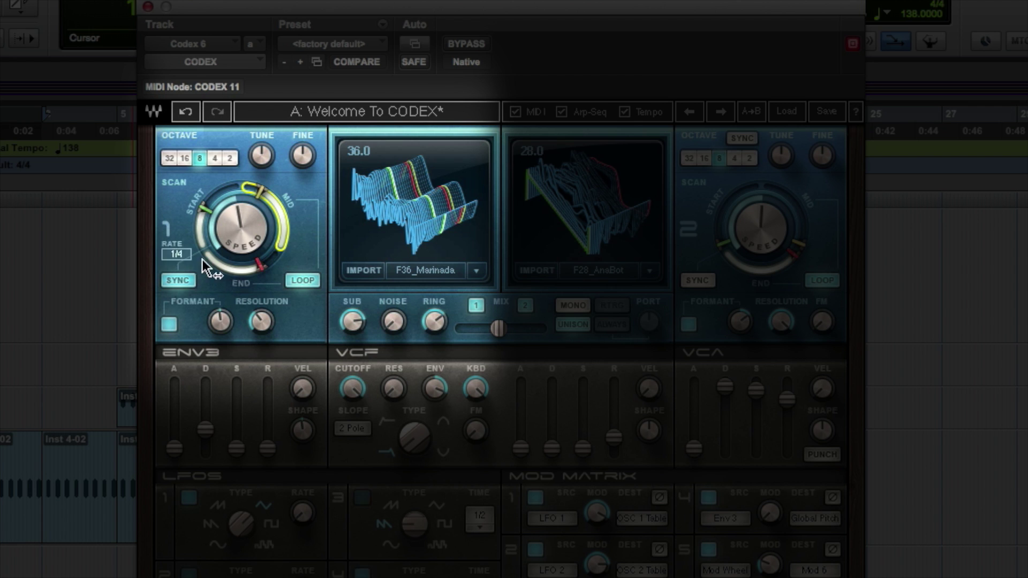
Try oscillator 1's scan speed unsynced at 68.1 and at Off, adjust it again, and turn Sync back on
{"action": "left_click", "coordinate": [179, 279]}
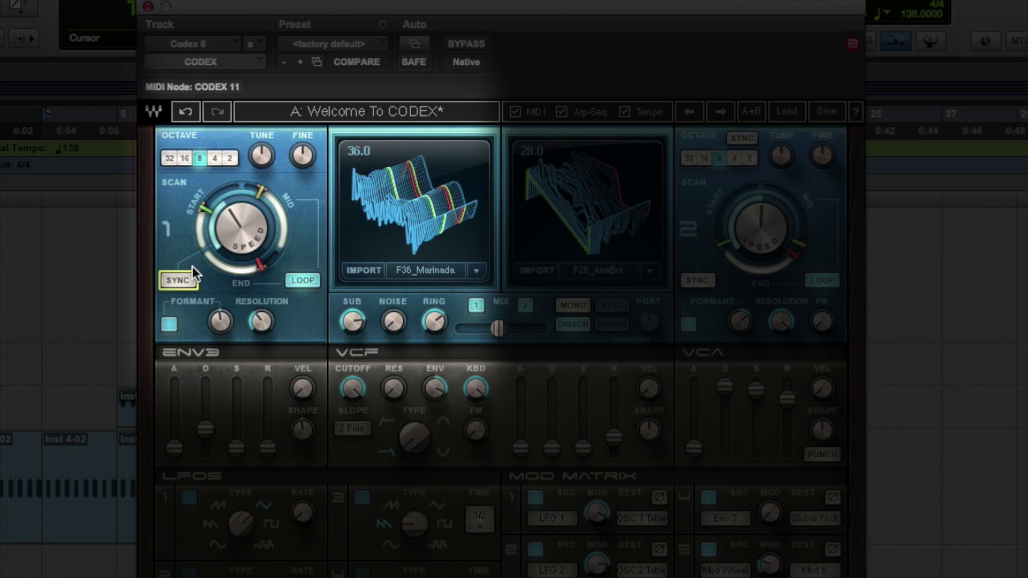
{"action": "left_click", "coordinate": [231, 236]}
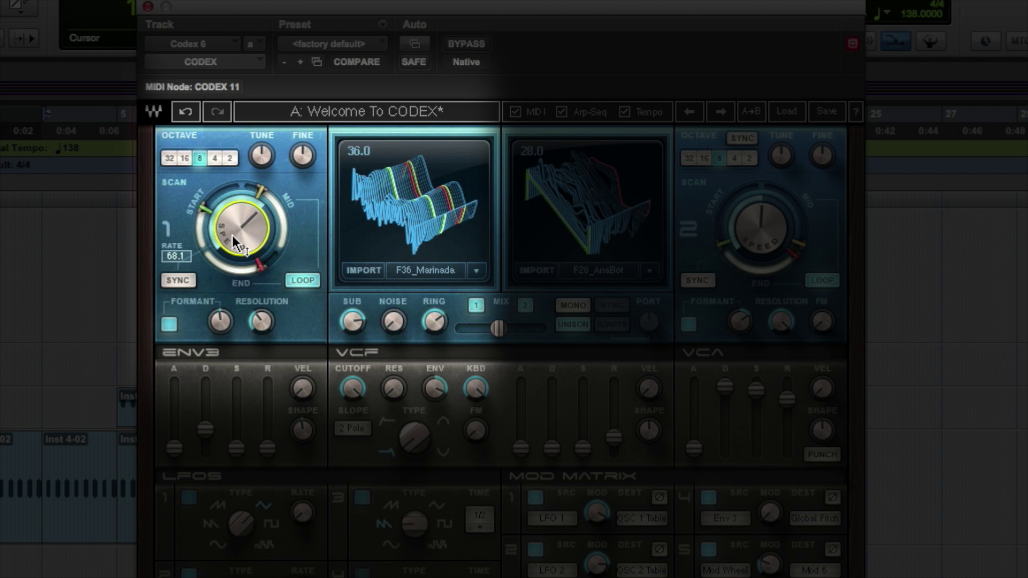
{"action": "left_click_drag", "start_coordinate": [235, 228], "coordinate": [235, 283]}
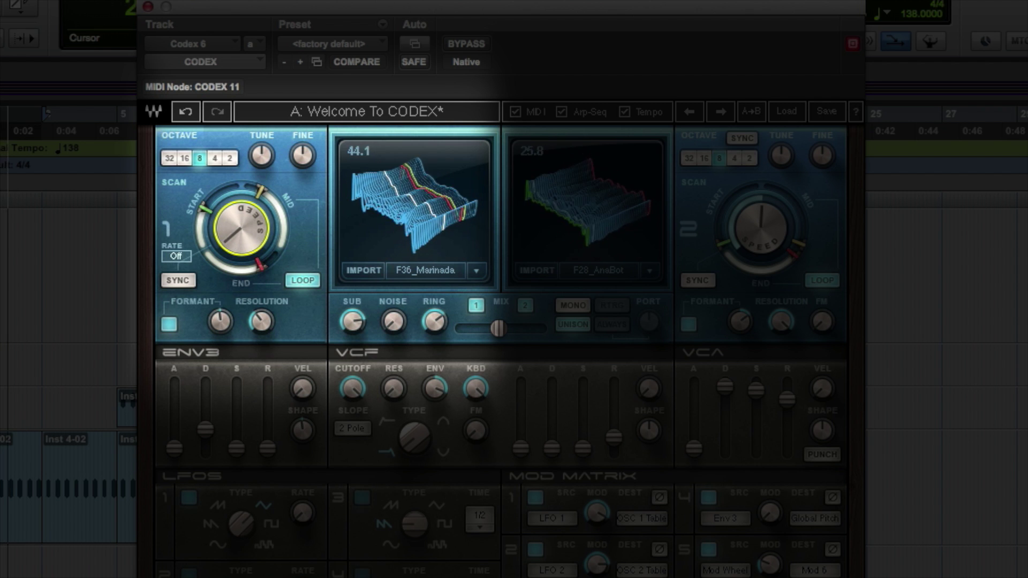
{"action": "left_click_drag", "start_coordinate": [235, 284], "coordinate": [248, 238]}
{"action": "left_click", "coordinate": [179, 277]}
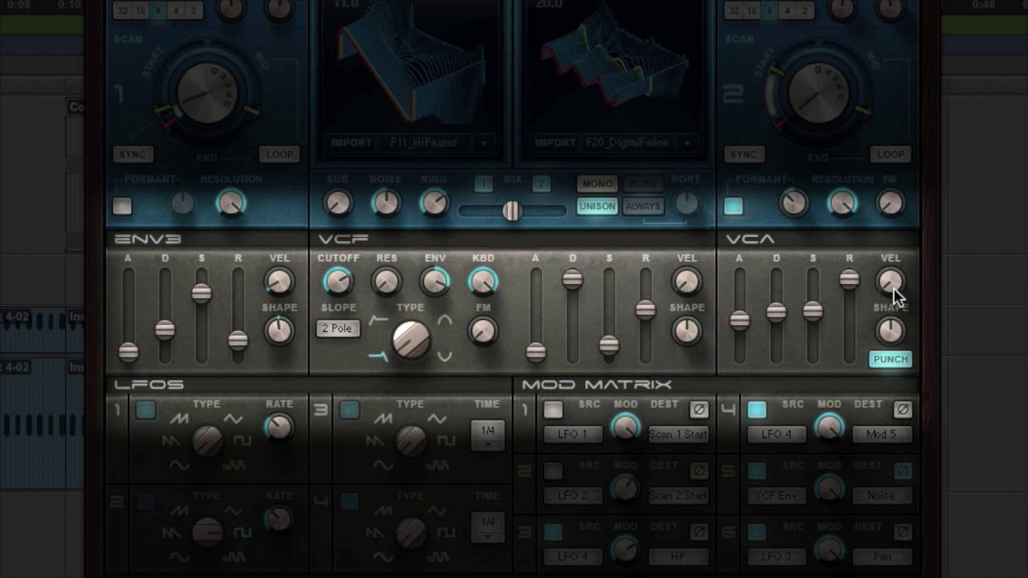
Raise the VCA velocity amount, set its shape to about -0.7, and reshape its attack, decay, sustain and release
{"action": "left_click", "coordinate": [892, 287]}
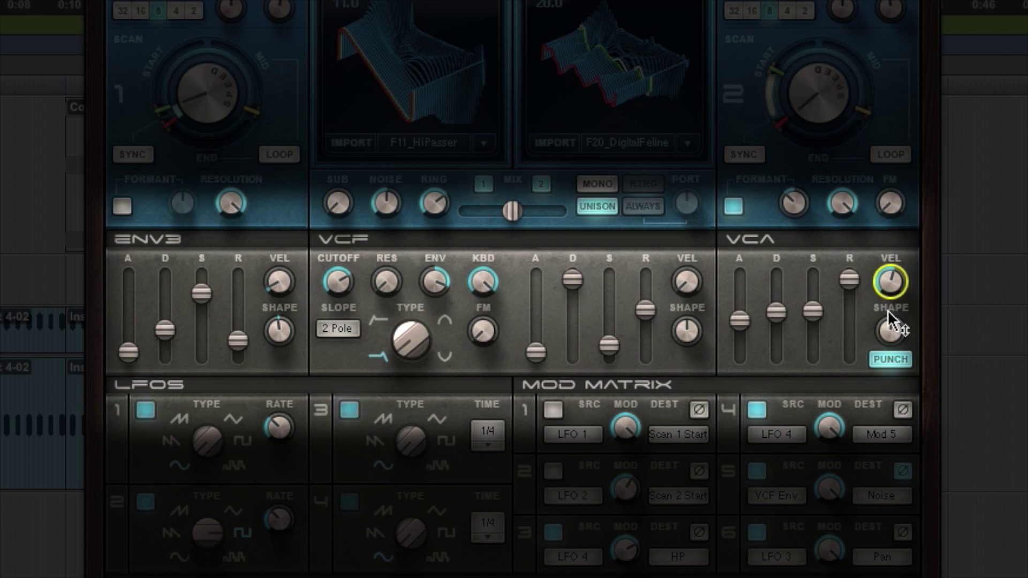
{"action": "left_click", "coordinate": [889, 332]}
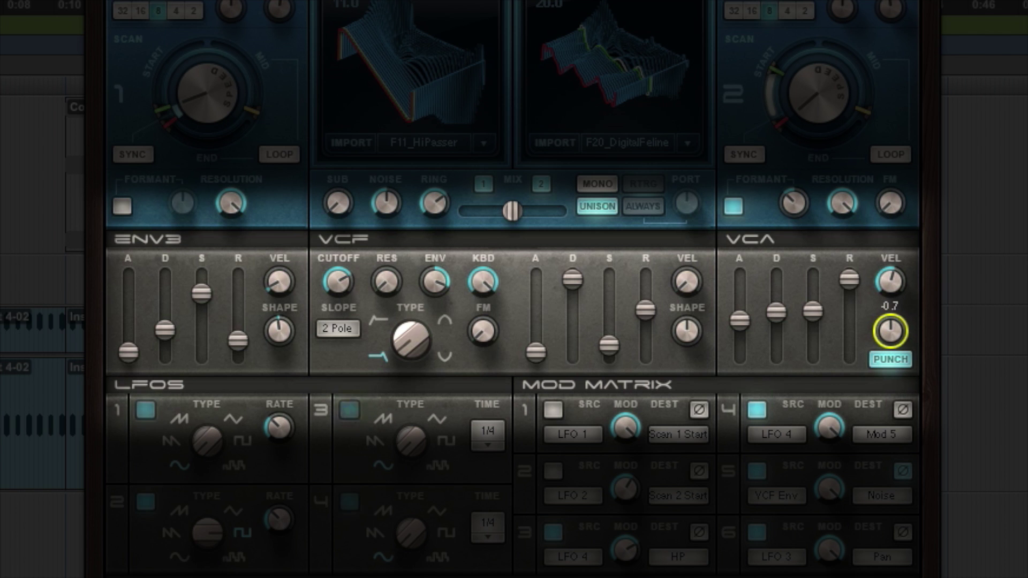
{"action": "left_click_drag", "start_coordinate": [739, 320], "coordinate": [849, 330]}
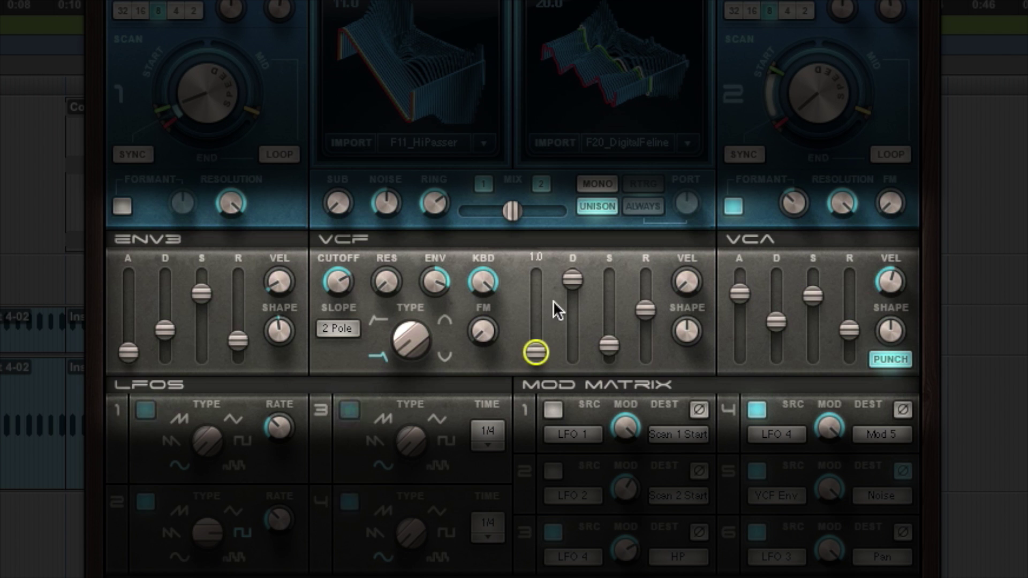
Go over the VCF envelope and FM controls, and try the band-pass filter type before returning to low-pass
{"action": "left_click", "coordinate": [571, 278]}
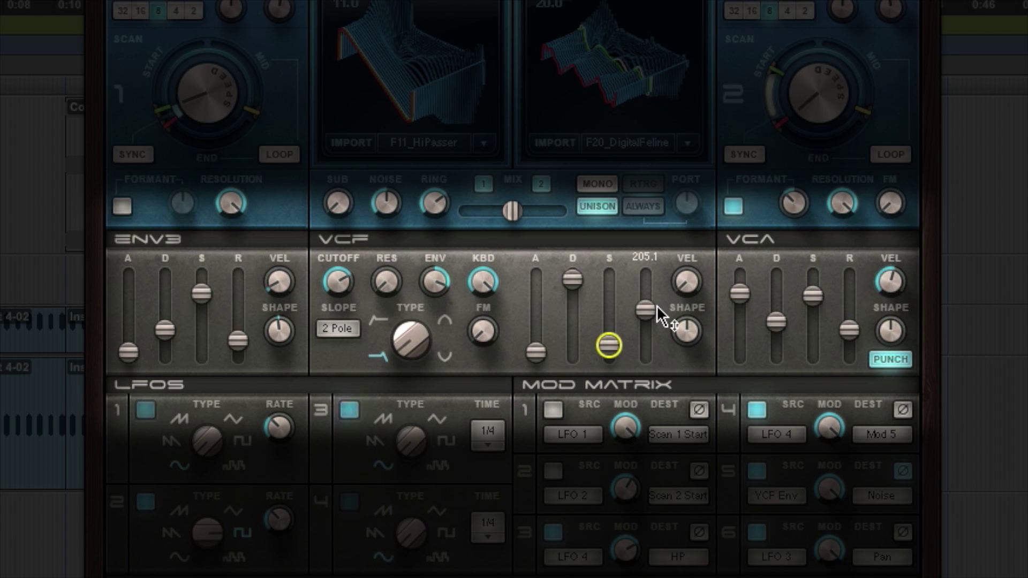
{"action": "left_click", "coordinate": [482, 331]}
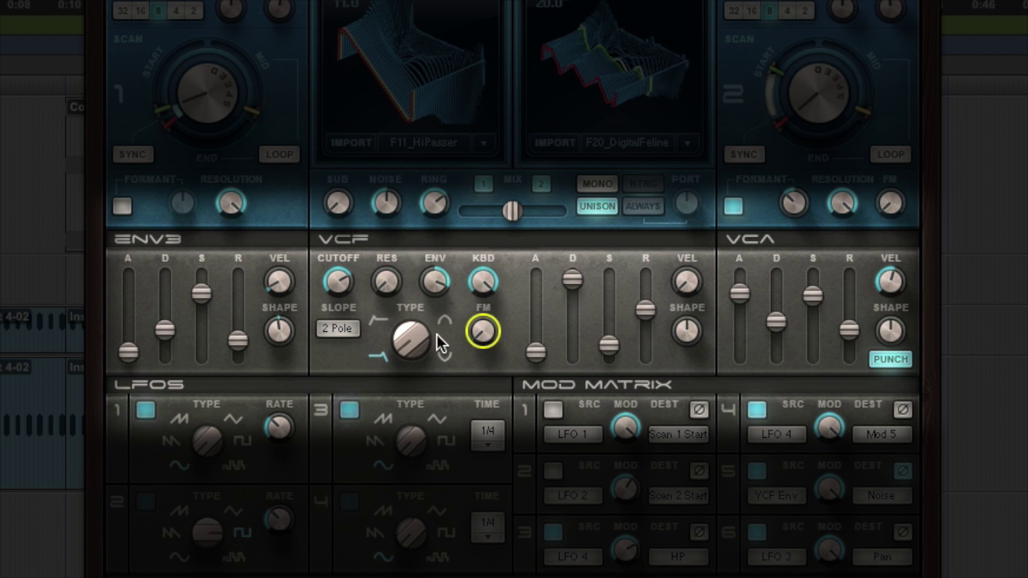
{"action": "left_click", "coordinate": [411, 340]}
{"action": "left_click", "coordinate": [410, 339]}
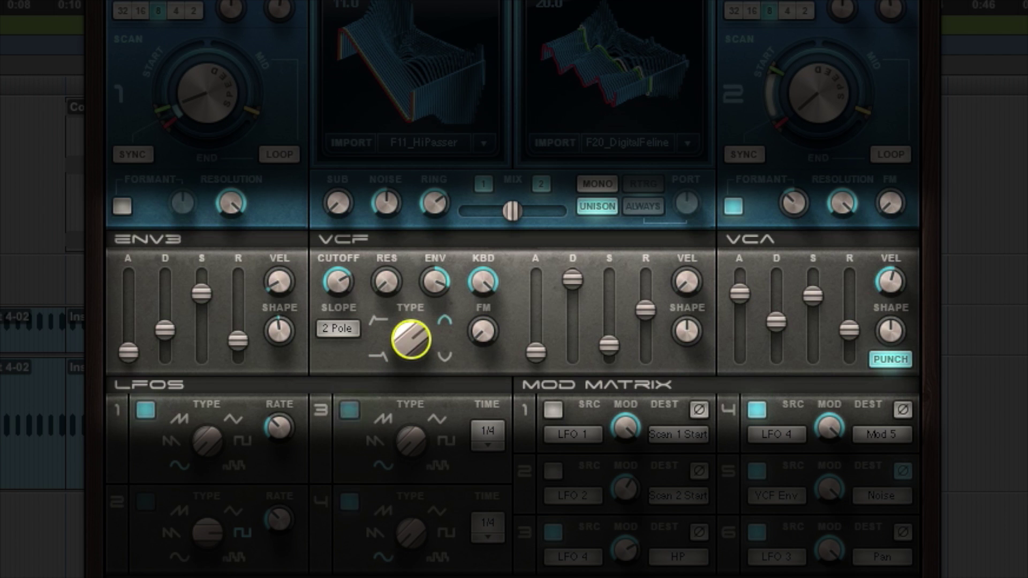
{"action": "left_click", "coordinate": [410, 340]}
{"action": "left_click", "coordinate": [410, 339]}
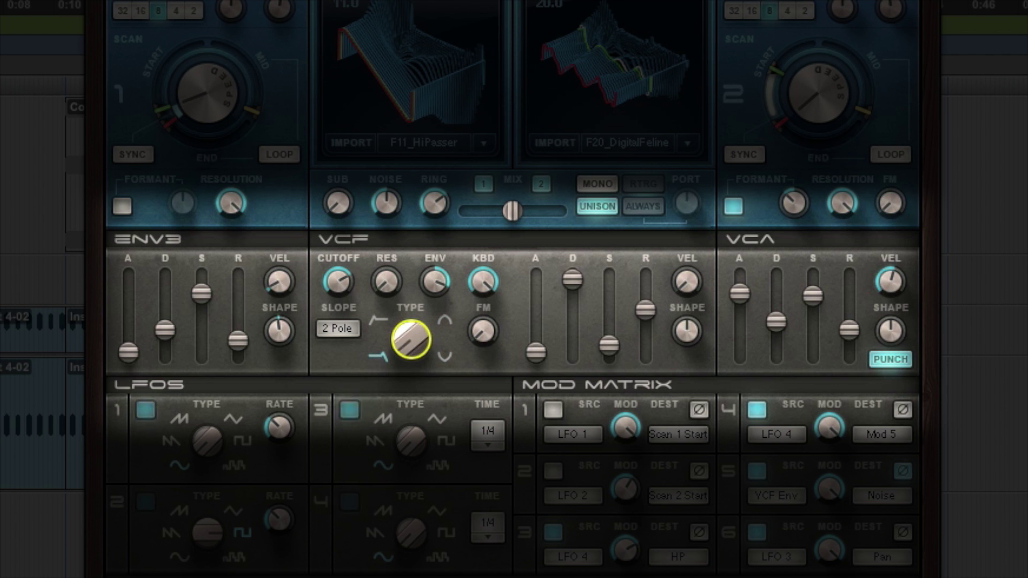
Raise the filter's cutoff and resonance slightly, and try the 4 Pole slope before returning to 2 Pole
{"action": "left_click", "coordinate": [337, 282]}
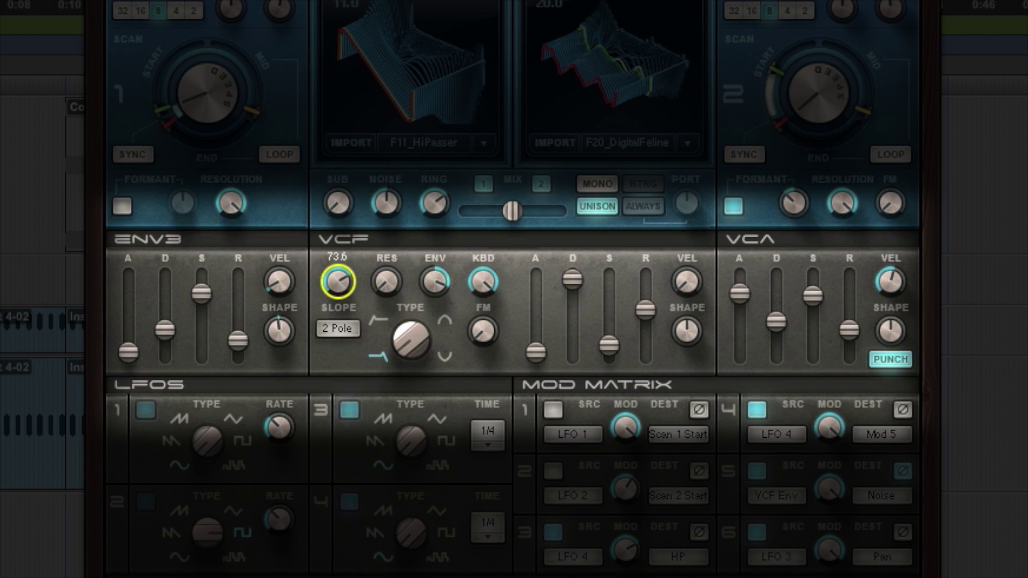
{"action": "left_click", "coordinate": [385, 282]}
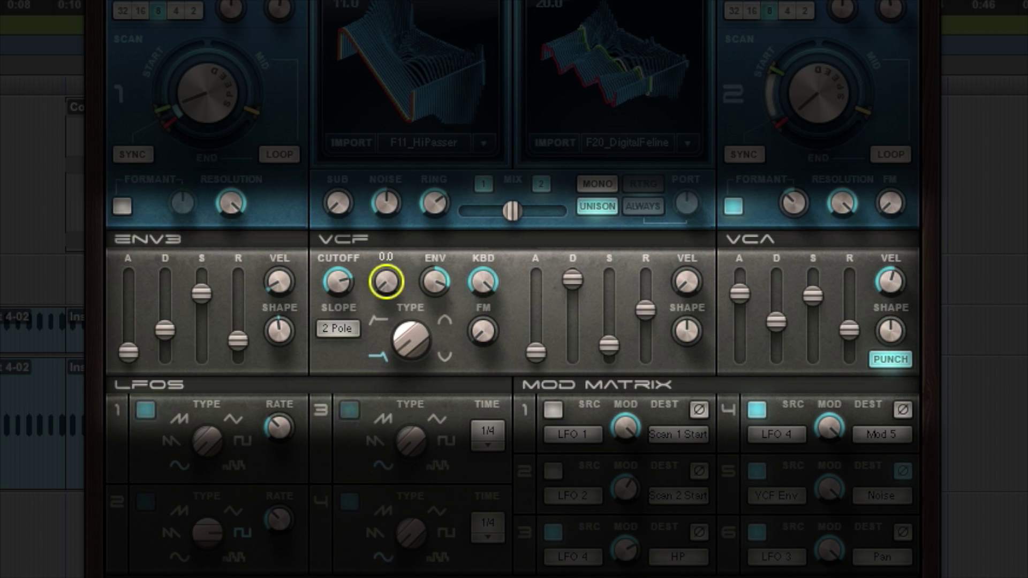
{"action": "left_click", "coordinate": [332, 325]}
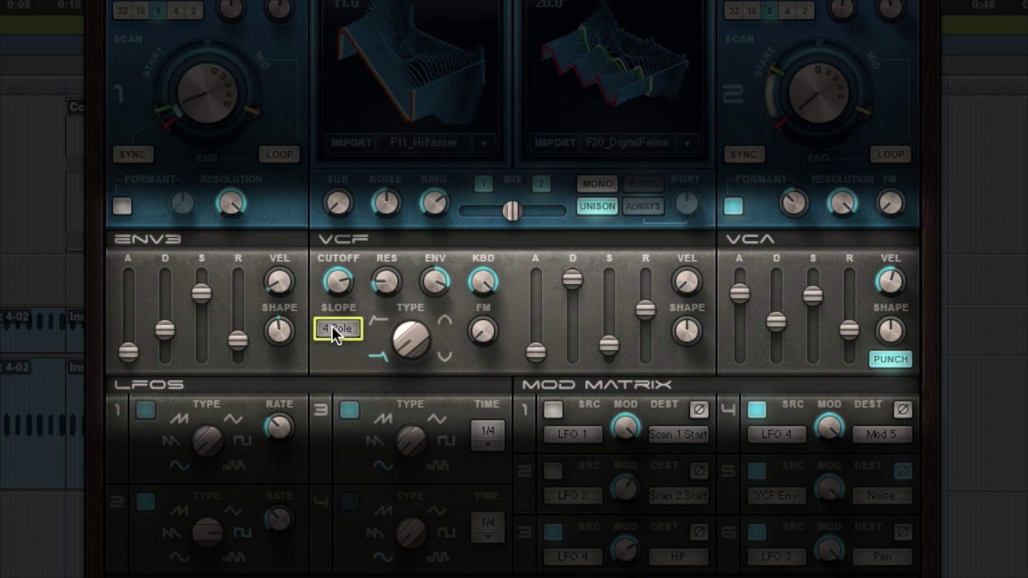
{"action": "left_click", "coordinate": [332, 325]}
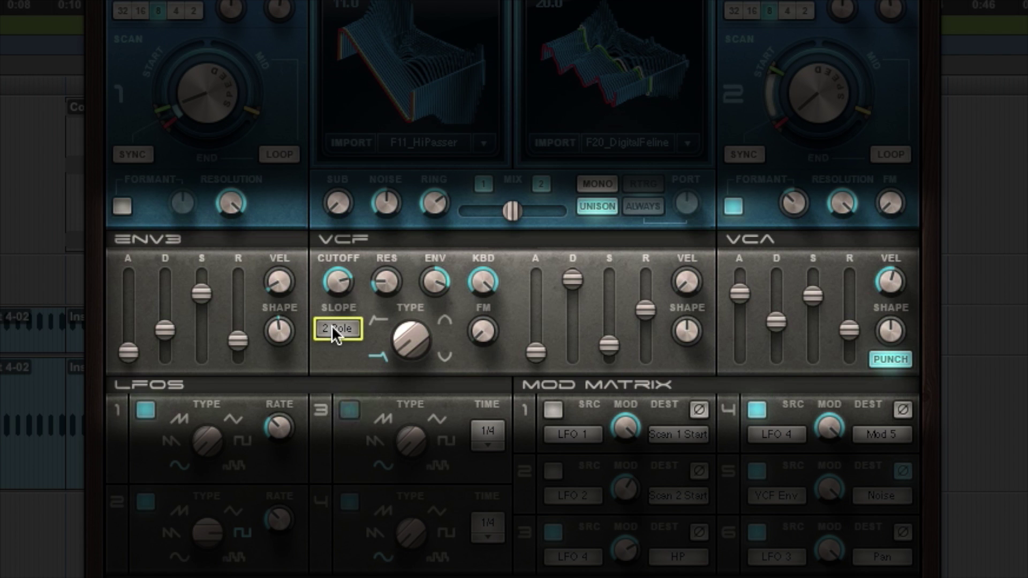
Lower the VCF's envelope and keyboard tracking amounts
{"action": "left_click", "coordinate": [433, 281]}
{"action": "left_click_drag", "start_coordinate": [433, 282], "coordinate": [482, 268]}
{"action": "left_click", "coordinate": [471, 276]}
Examine the ENV3 envelope's attack, decay, sustain and release settings
{"action": "left_click", "coordinate": [129, 351]}
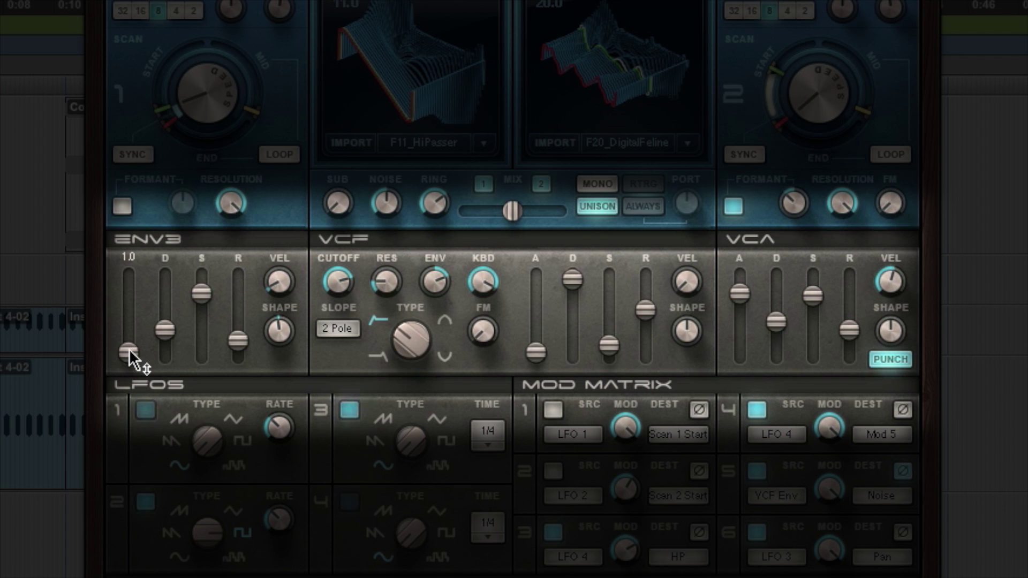
{"action": "left_click", "coordinate": [129, 351]}
{"action": "left_click", "coordinate": [165, 329]}
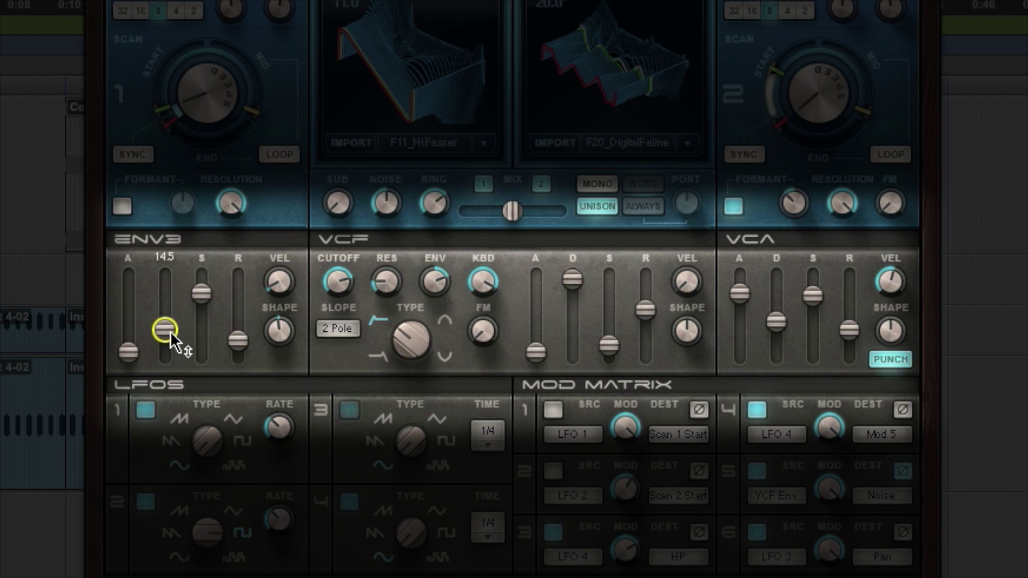
{"action": "left_click", "coordinate": [201, 294]}
{"action": "left_click", "coordinate": [237, 341]}
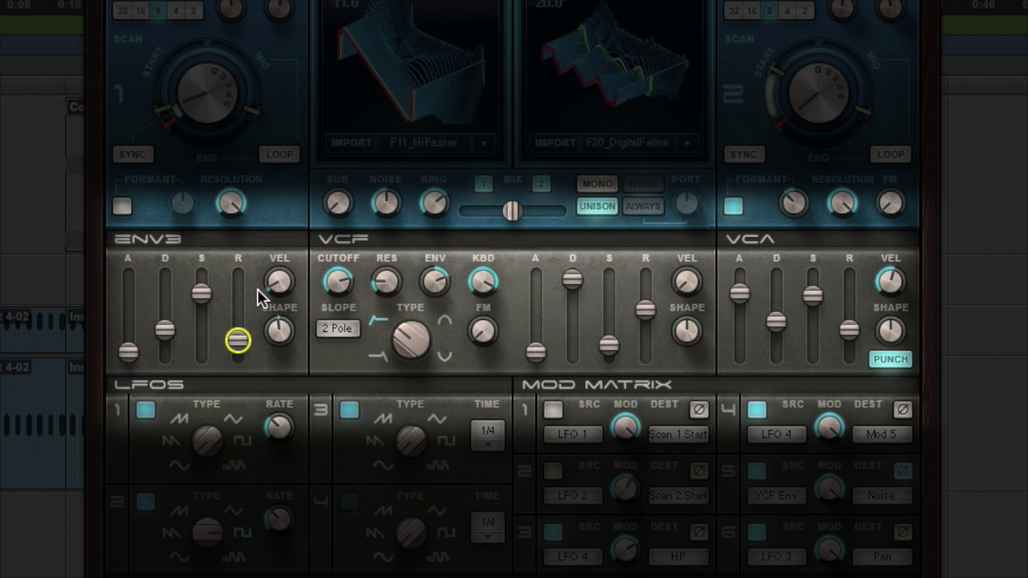
{"action": "mouse_move", "coordinate": [243, 300]}
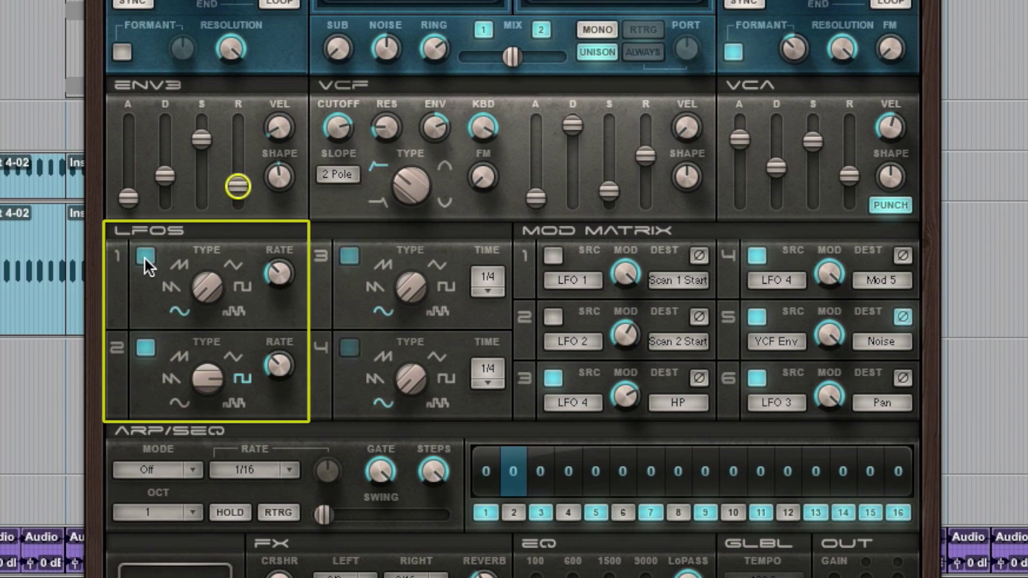
Examine the waveform selectors of all four LFOs
{"action": "left_click", "coordinate": [204, 288]}
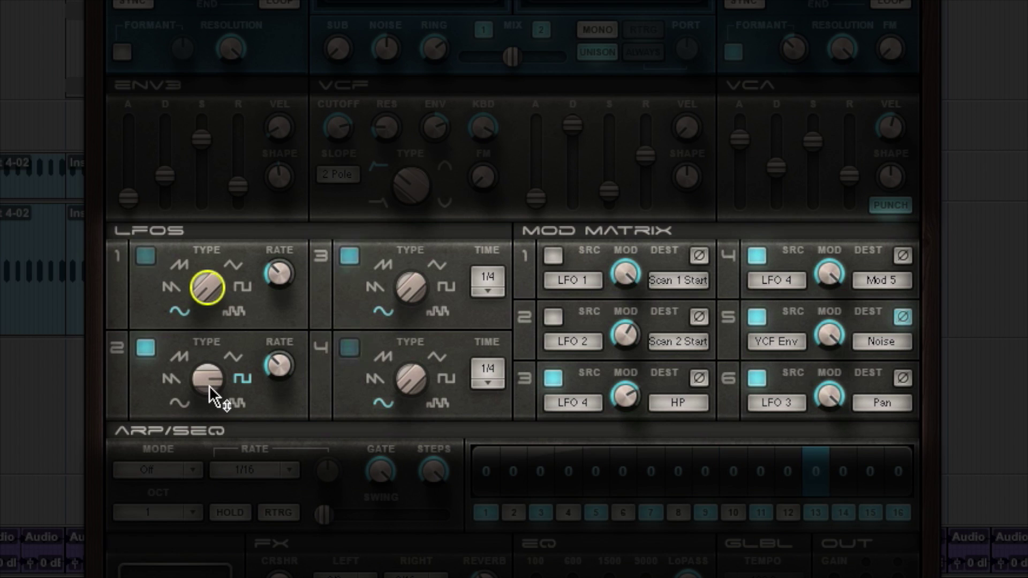
{"action": "left_click", "coordinate": [207, 384]}
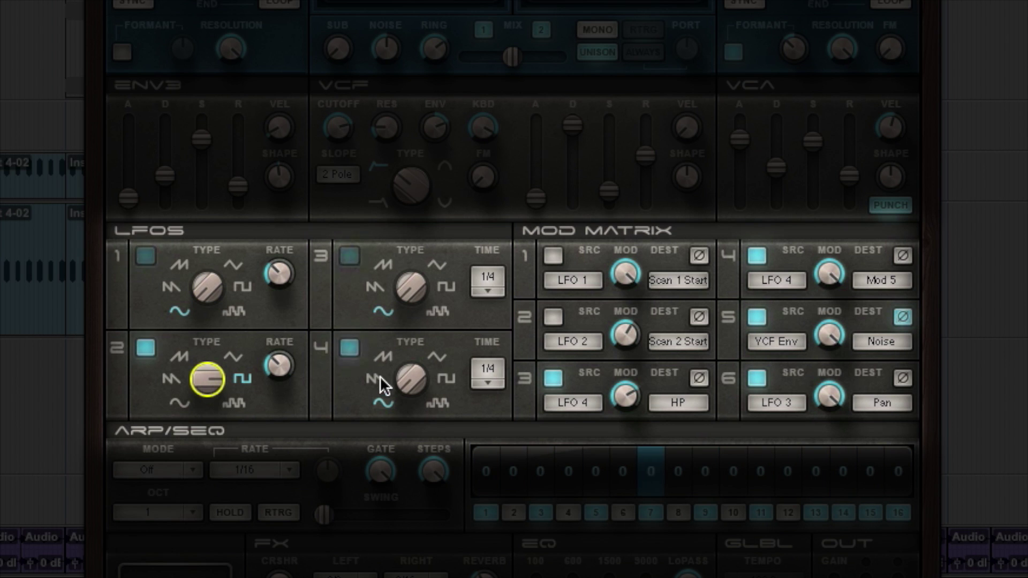
{"action": "left_click", "coordinate": [411, 379]}
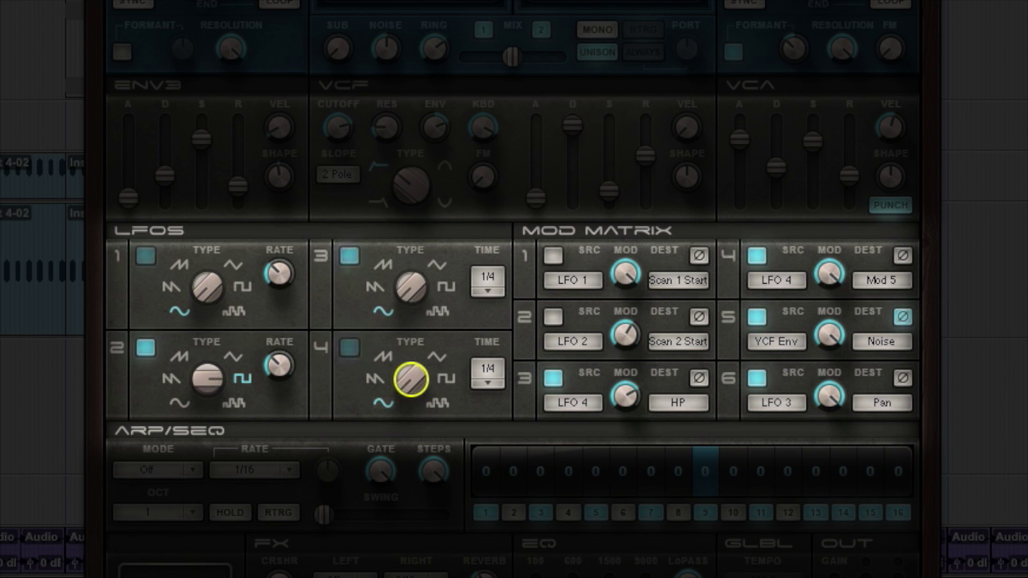
{"action": "left_click", "coordinate": [406, 290]}
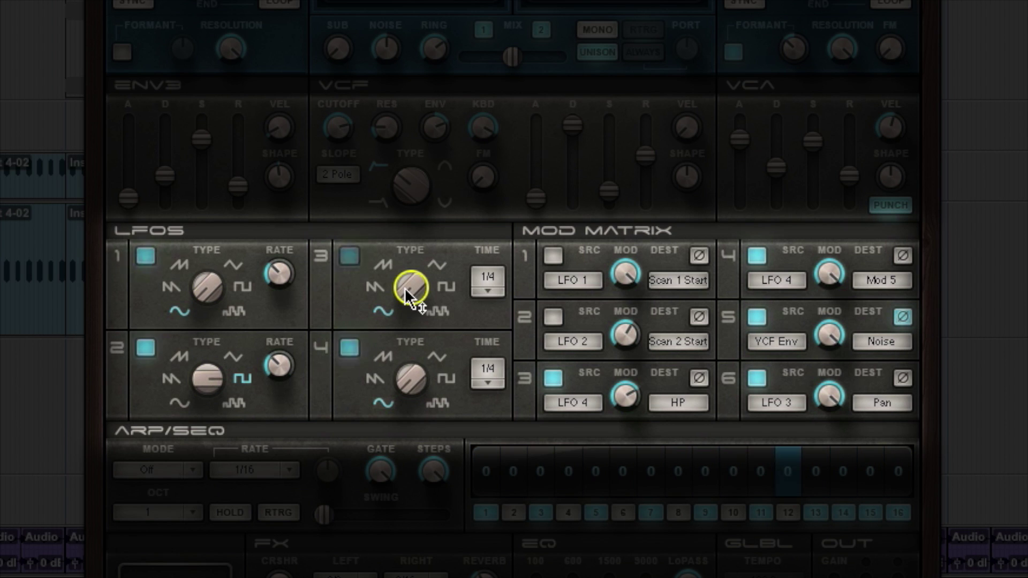
Set LFO 3 to the falling sawtooth, and step LFO 1 through its waveforms, ending on the random shape
{"action": "left_click", "coordinate": [375, 289]}
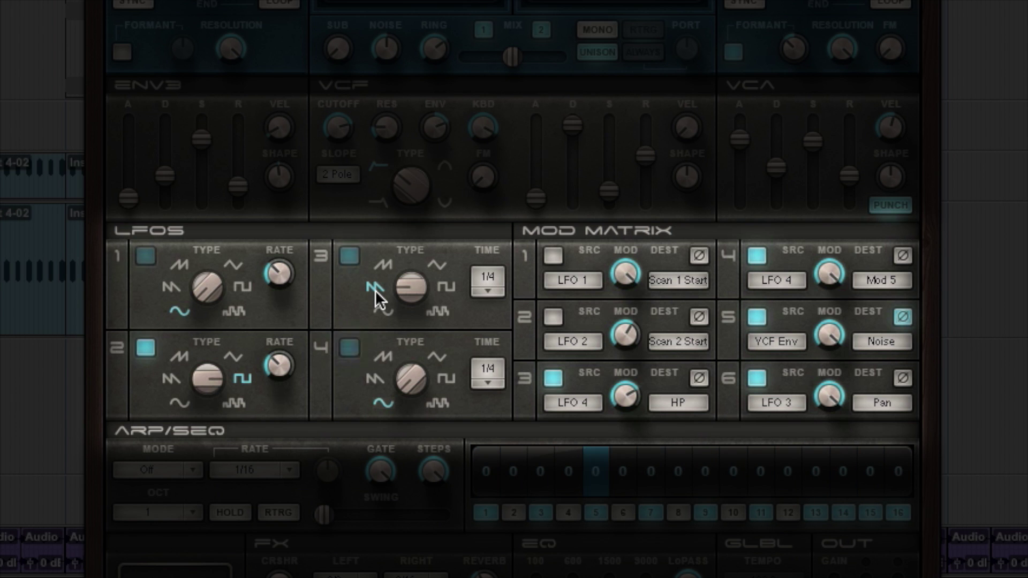
{"action": "left_click", "coordinate": [173, 287]}
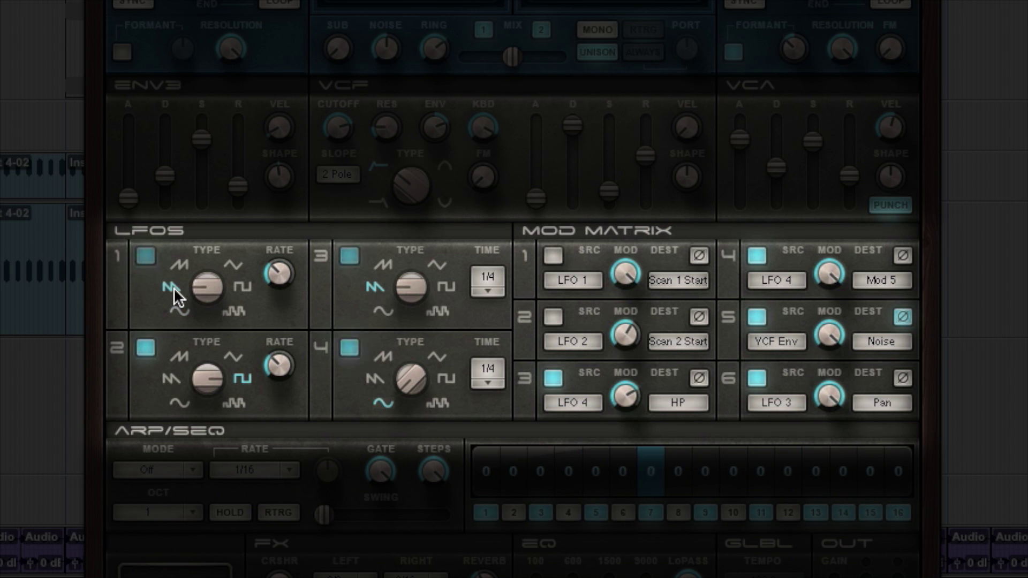
{"action": "left_click", "coordinate": [233, 265]}
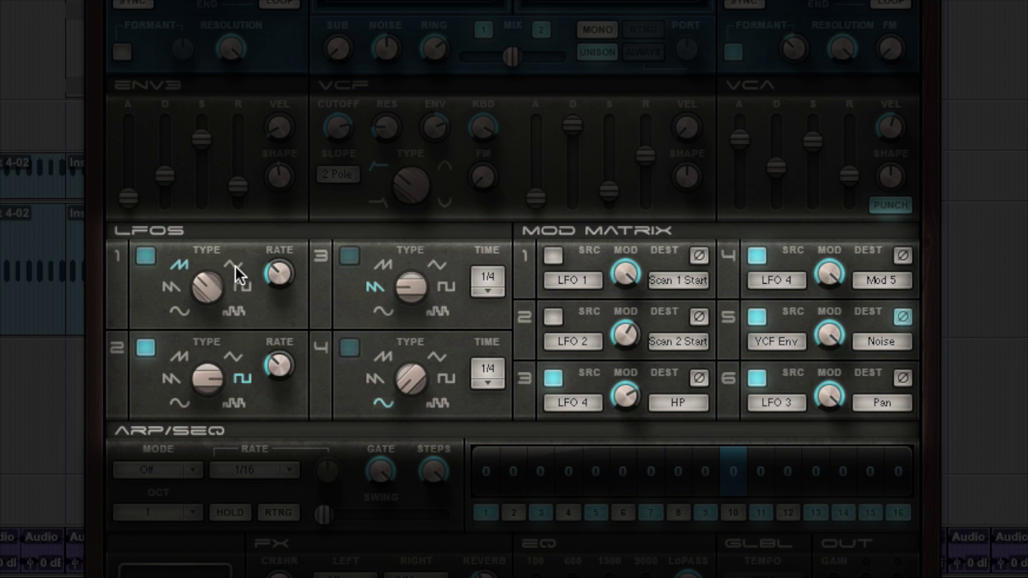
{"action": "left_click", "coordinate": [242, 285]}
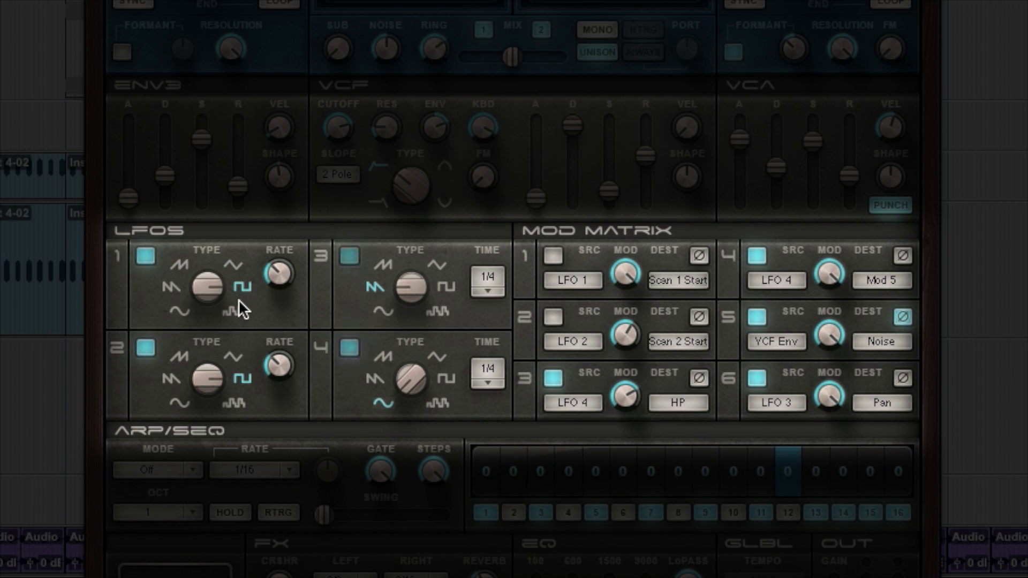
{"action": "left_click", "coordinate": [236, 310]}
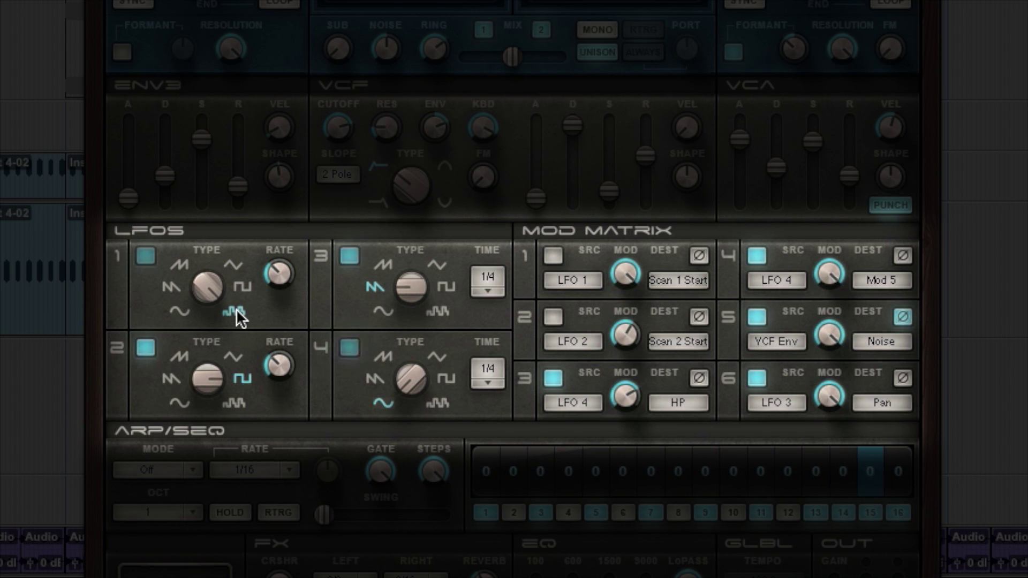
Raise LFO 1's rate, and view LFO 3's time divisions while keeping it at 1/4
{"action": "left_click", "coordinate": [279, 274]}
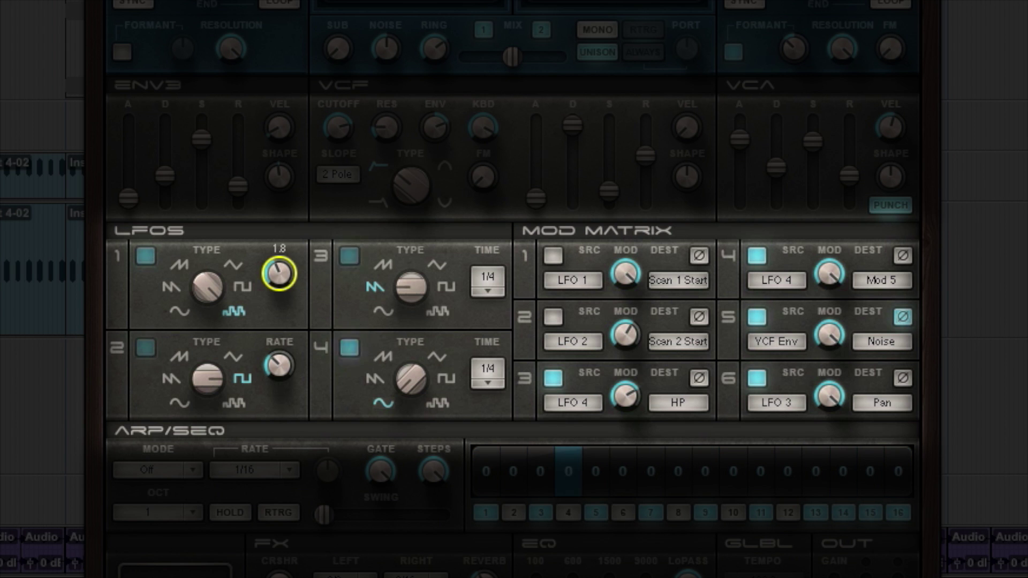
{"action": "mouse_move", "coordinate": [279, 274]}
{"action": "left_mouse_down"}
{"action": "mouse_move", "coordinate": [278, 252]}
{"action": "mouse_move", "coordinate": [279, 284]}
{"action": "left_mouse_up"}
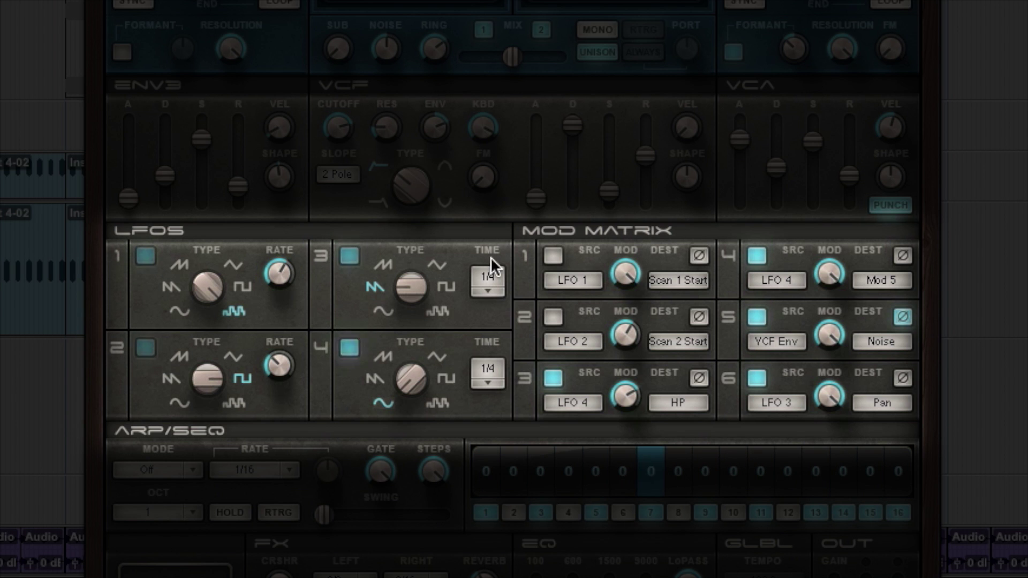
{"action": "left_click", "coordinate": [493, 291]}
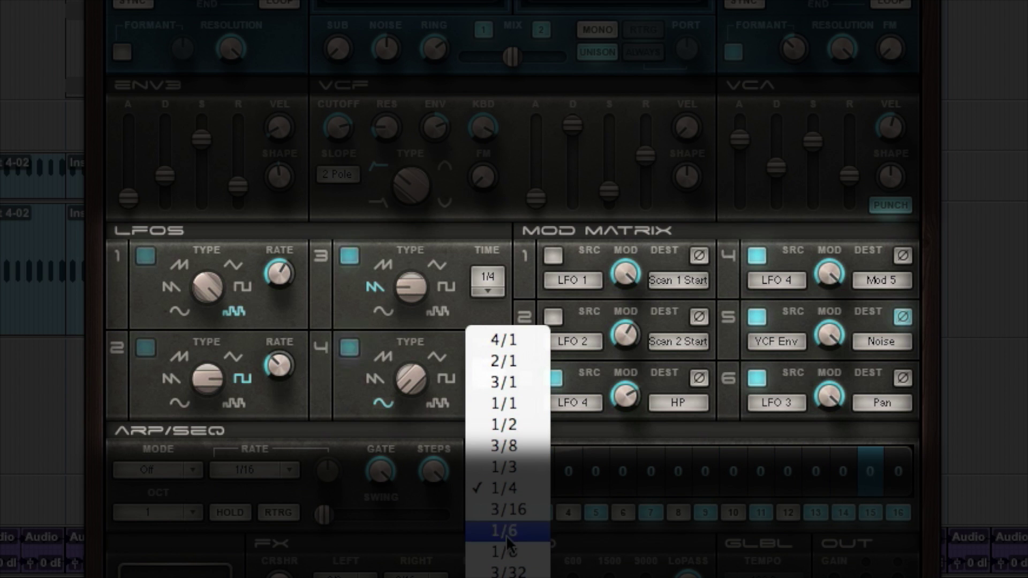
{"action": "left_click", "coordinate": [511, 492]}
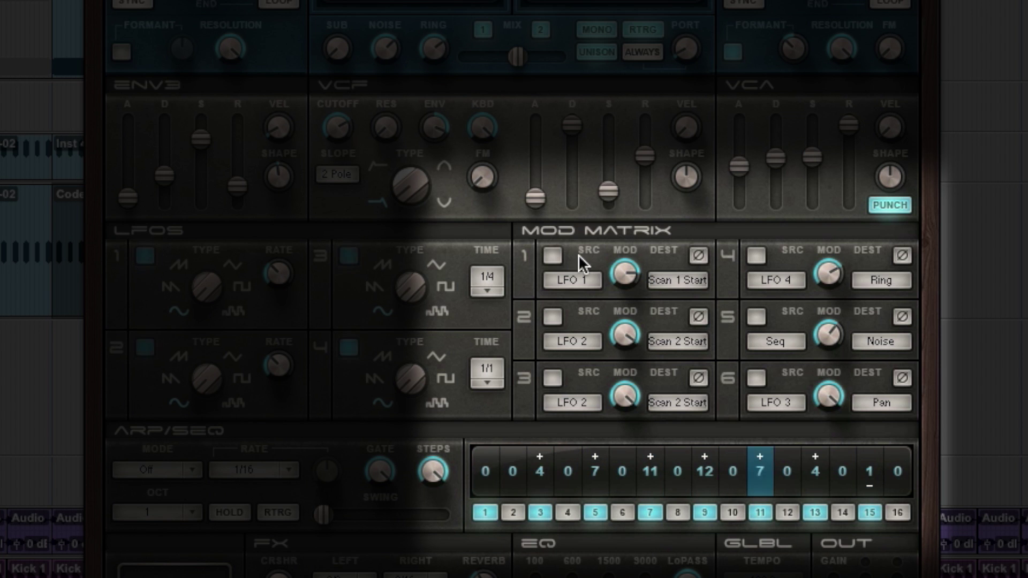
Examine mod matrix slot 1's enable switch and its available modulation sources and destinations
{"action": "left_click", "coordinate": [554, 255]}
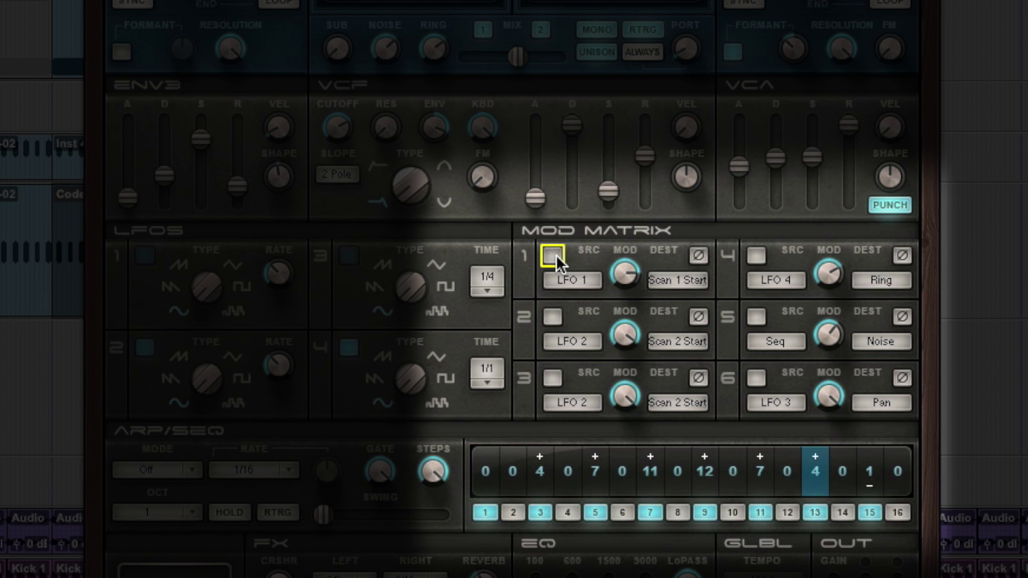
{"action": "left_click", "coordinate": [583, 274]}
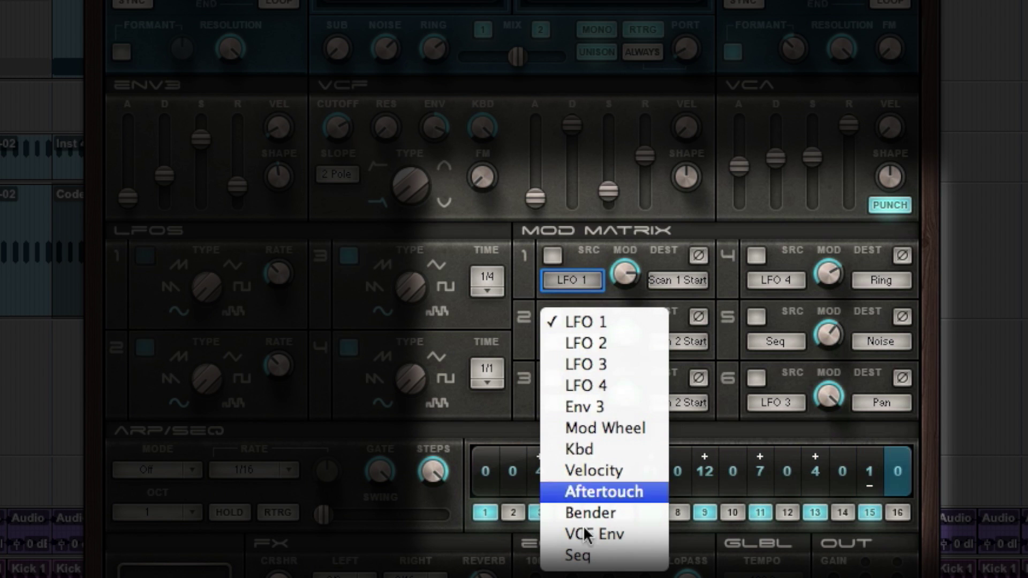
{"action": "left_click", "coordinate": [576, 246]}
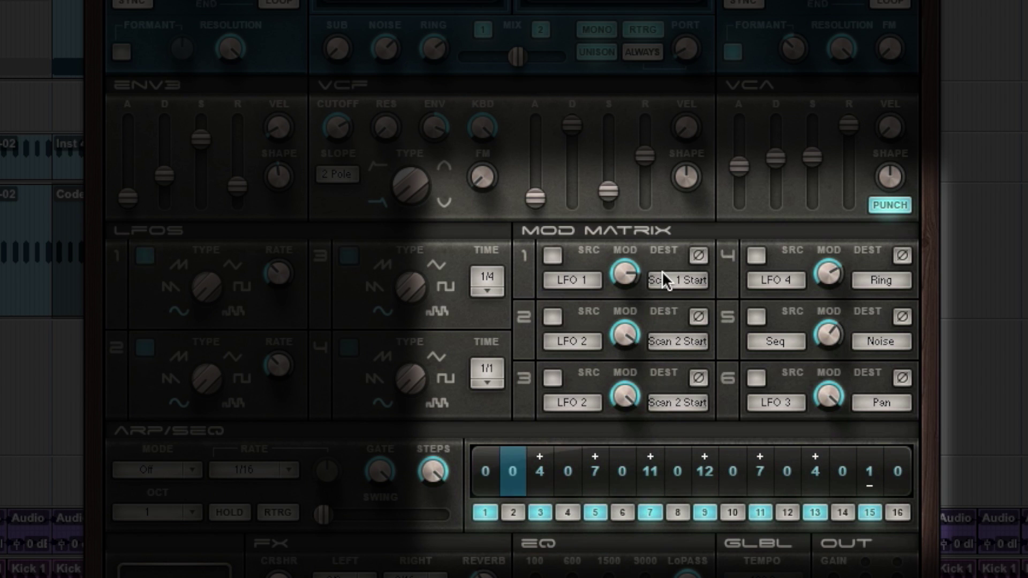
{"action": "left_click", "coordinate": [670, 276]}
{"action": "scroll", "coordinate": [690, 487], "scroll_direction": "down", "scroll_amount": 10}
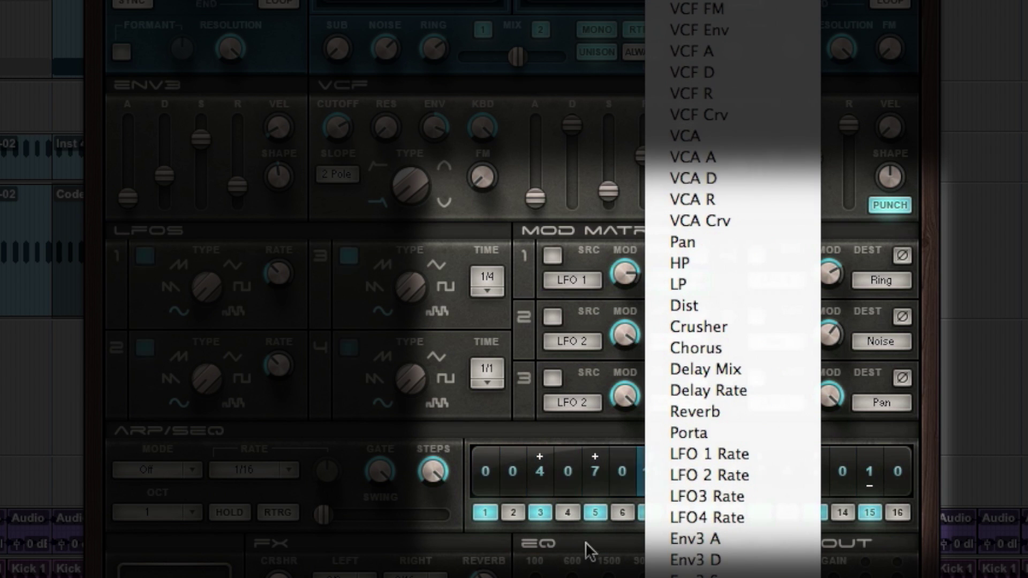
{"action": "left_click", "coordinate": [558, 426]}
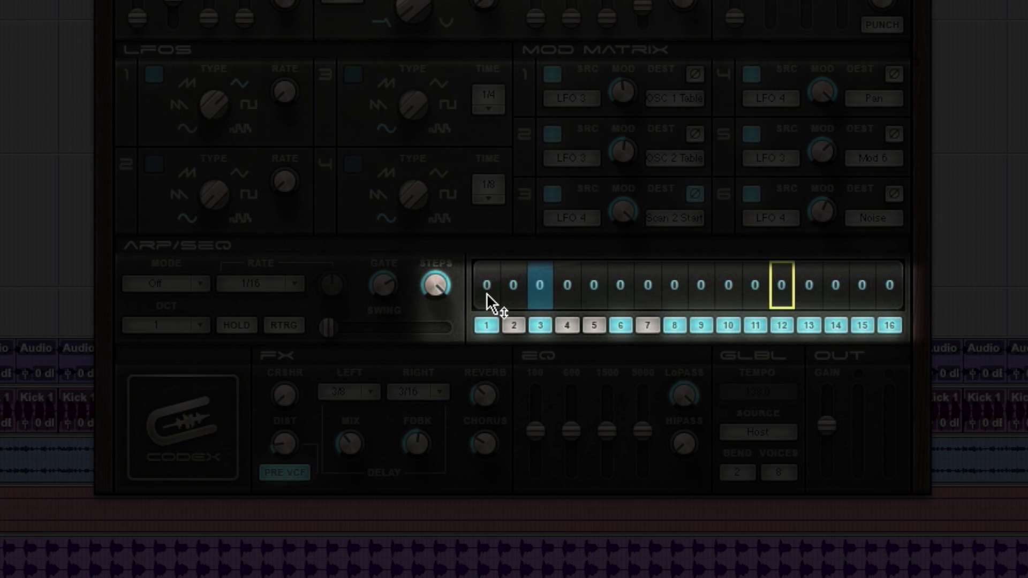
Sweep the pitch offset of the sequencer's first step up and down, ending at -19
{"action": "left_click_drag", "start_coordinate": [488, 300], "coordinate": [489, 292]}
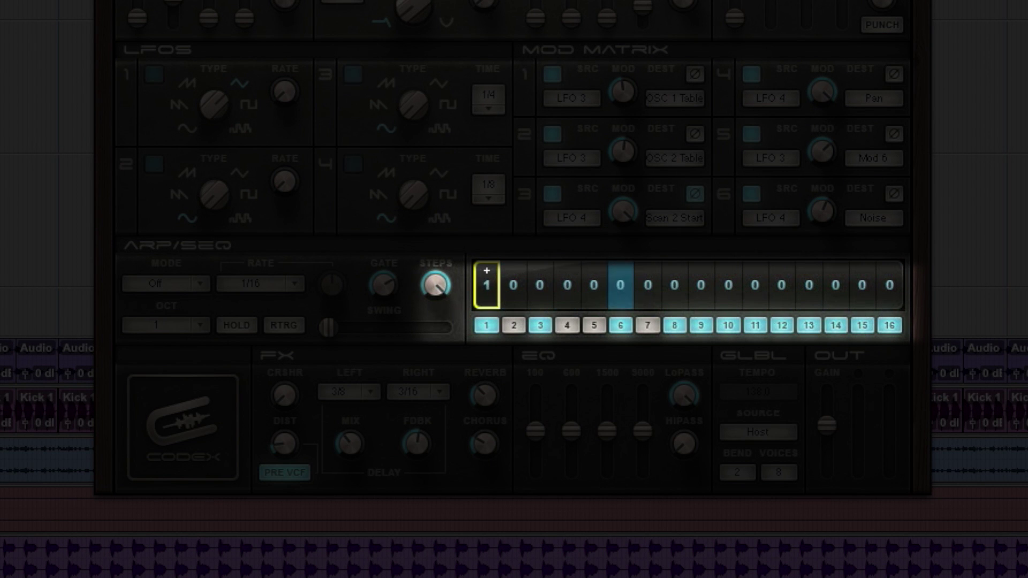
{"action": "scroll", "coordinate": [486, 271], "scroll_direction": "up", "scroll_amount": 7}
{"action": "scroll", "coordinate": [487, 270], "scroll_direction": "up", "scroll_amount": 8}
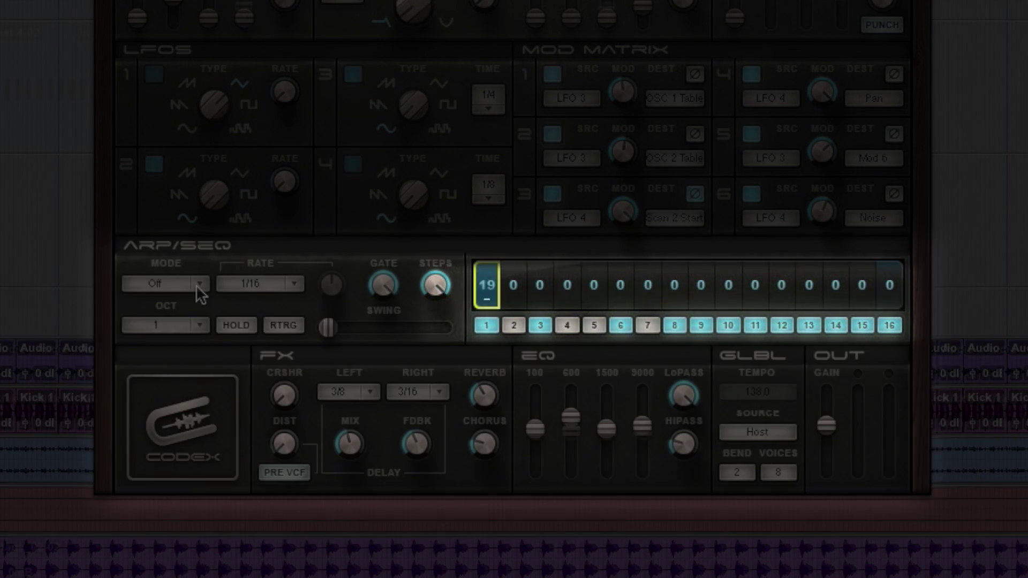
Set the arpeggiator/sequencer mode to Seq and its rate to Free
{"action": "left_click", "coordinate": [198, 286]}
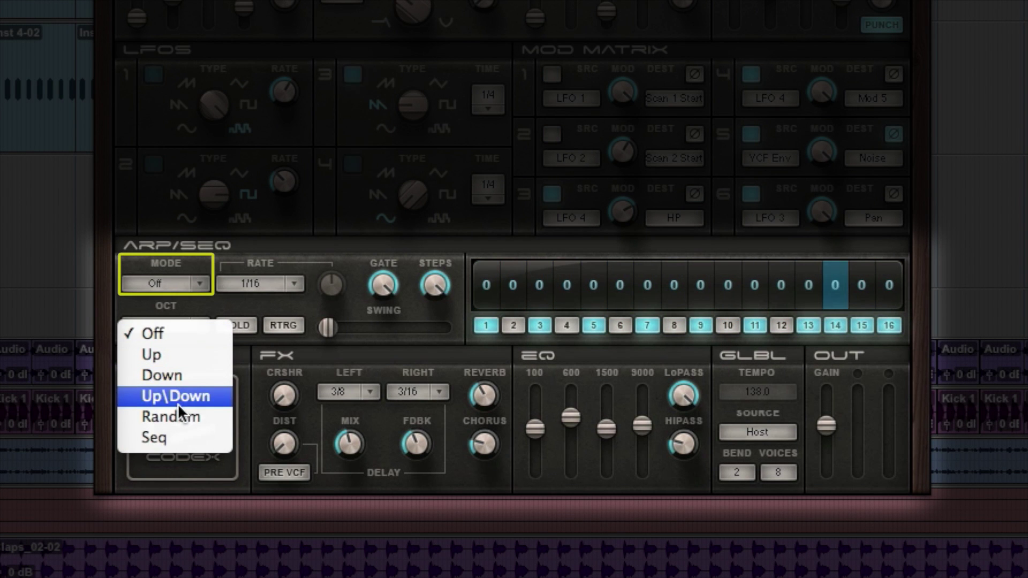
{"action": "left_click", "coordinate": [174, 428]}
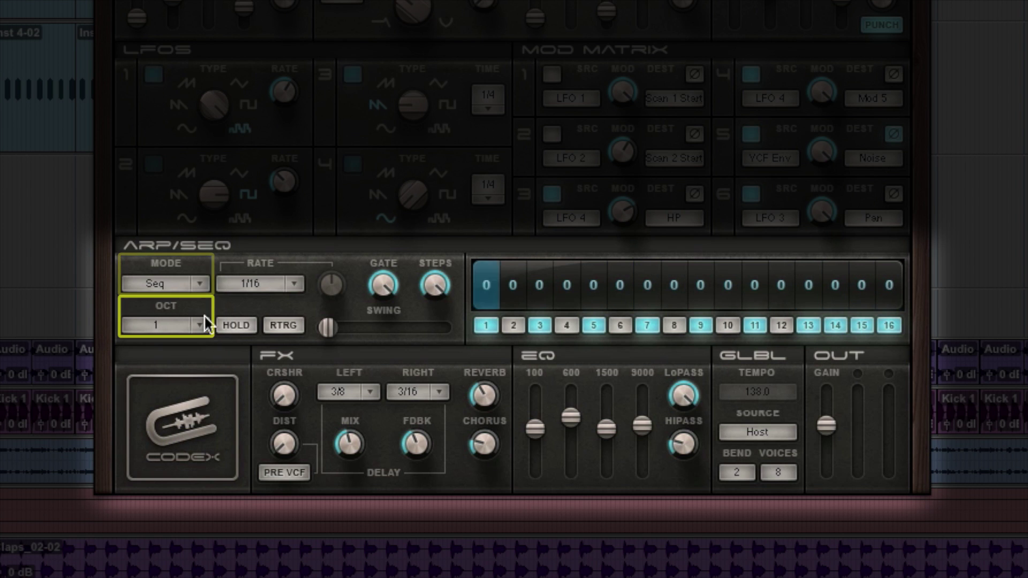
{"action": "left_click", "coordinate": [294, 283]}
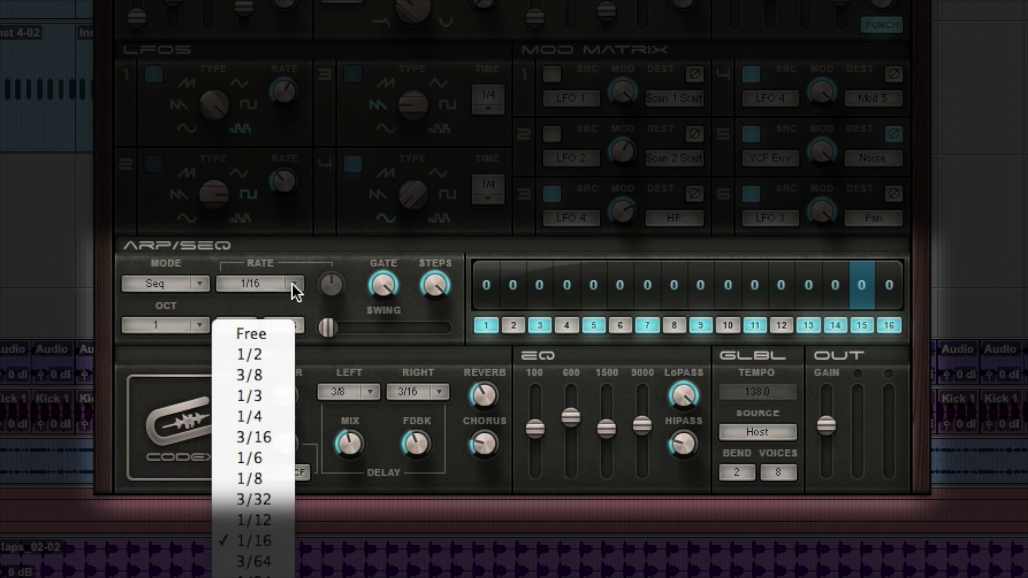
{"action": "left_click", "coordinate": [249, 333]}
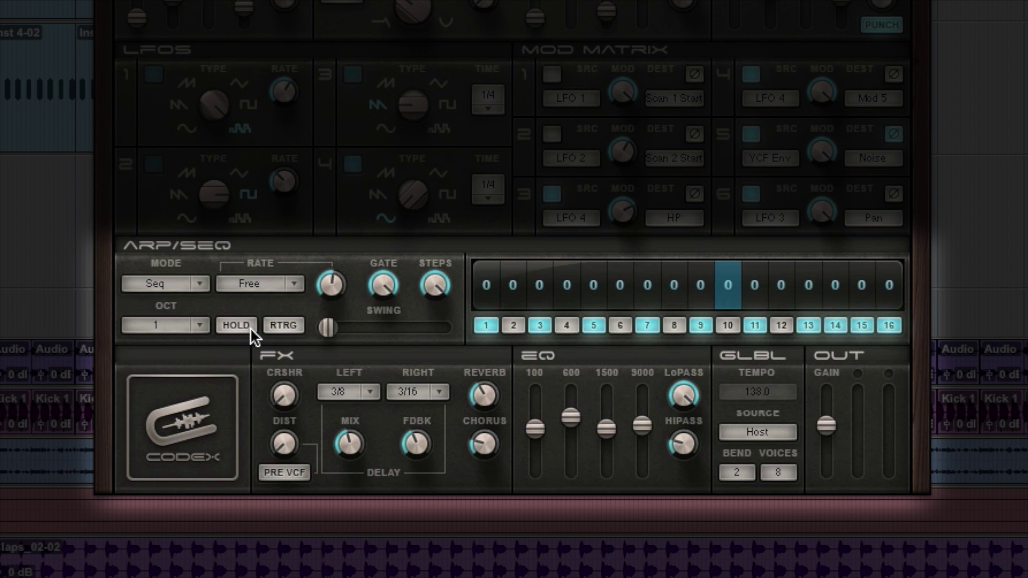
{"action": "left_click", "coordinate": [294, 285]}
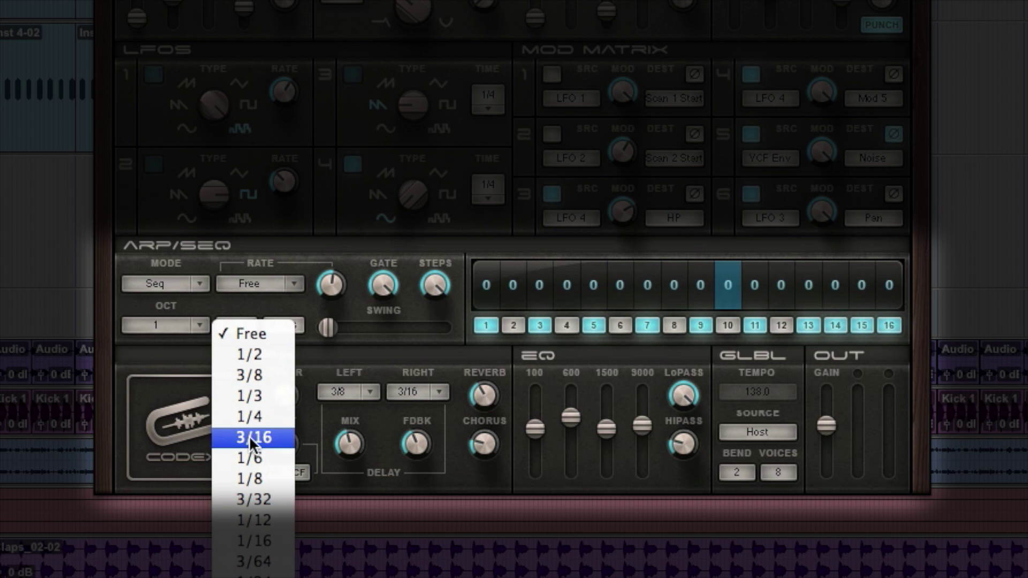
{"action": "left_click", "coordinate": [258, 334]}
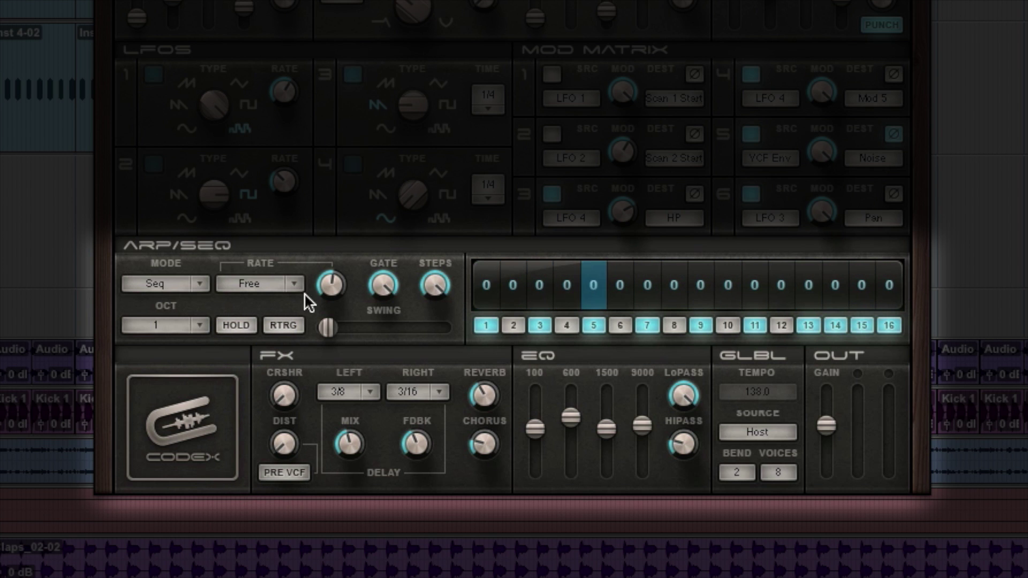
Set the sequencer's free rate to 50.0, its gate to 99.0 and its step count to 8
{"action": "left_click", "coordinate": [332, 286]}
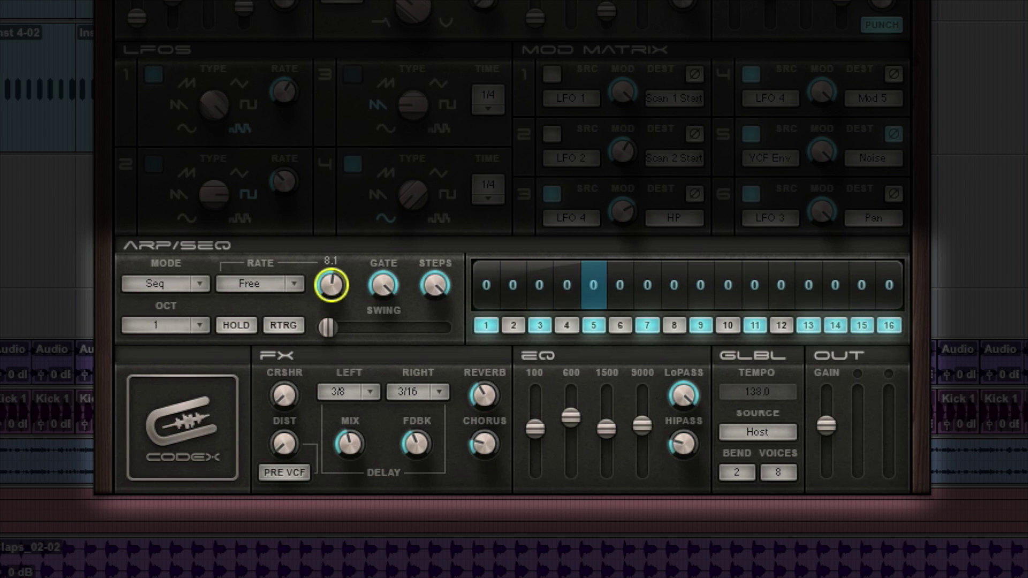
{"action": "left_click_drag", "start_coordinate": [331, 286], "coordinate": [331, 251]}
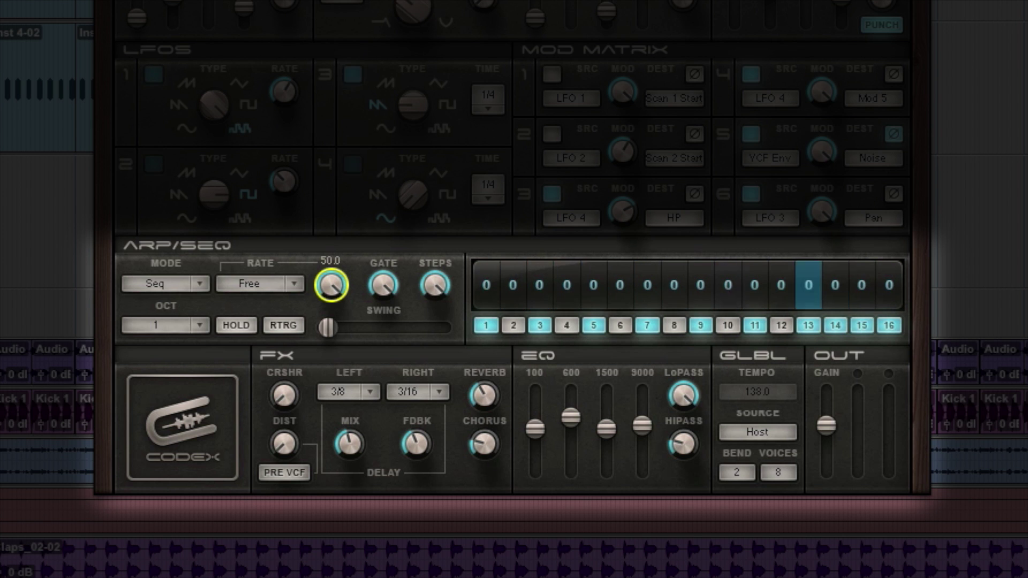
{"action": "mouse_move", "coordinate": [382, 286]}
{"action": "left_mouse_down"}
{"action": "mouse_move", "coordinate": [382, 262]}
{"action": "mouse_move", "coordinate": [399, 293]}
{"action": "left_mouse_up"}
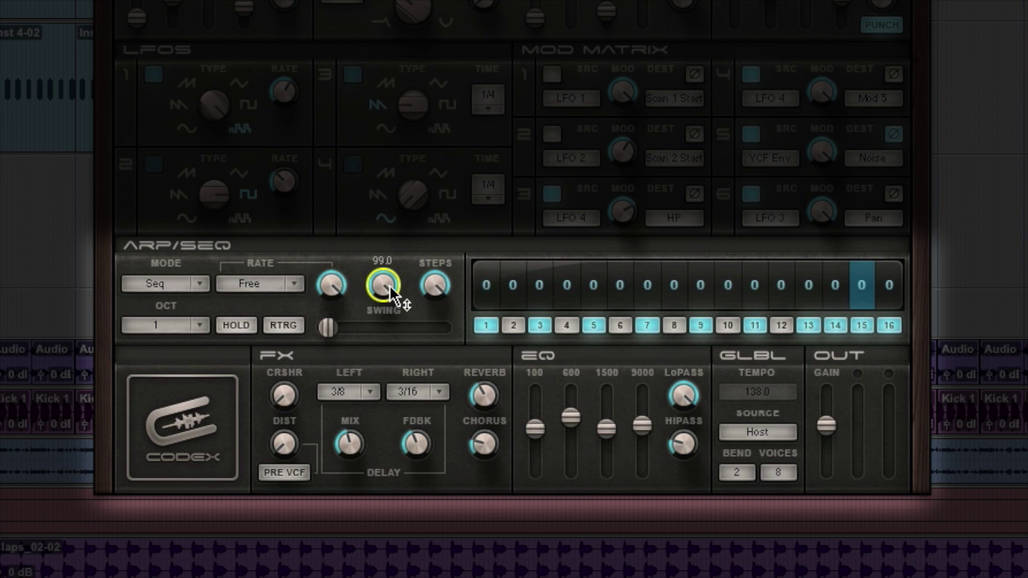
{"action": "mouse_move", "coordinate": [378, 315]}
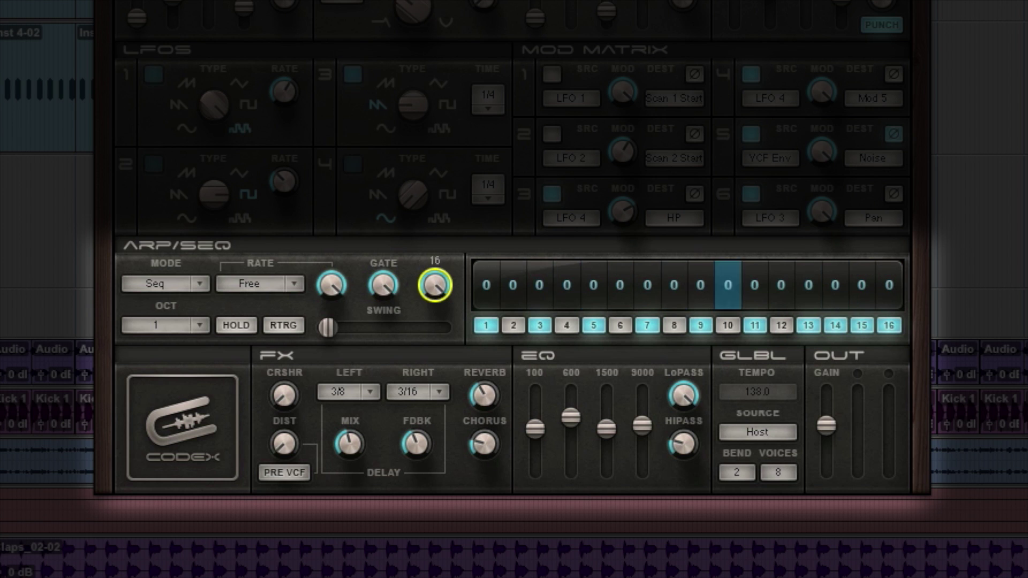
{"action": "left_click_drag", "start_coordinate": [436, 285], "coordinate": [436, 300]}
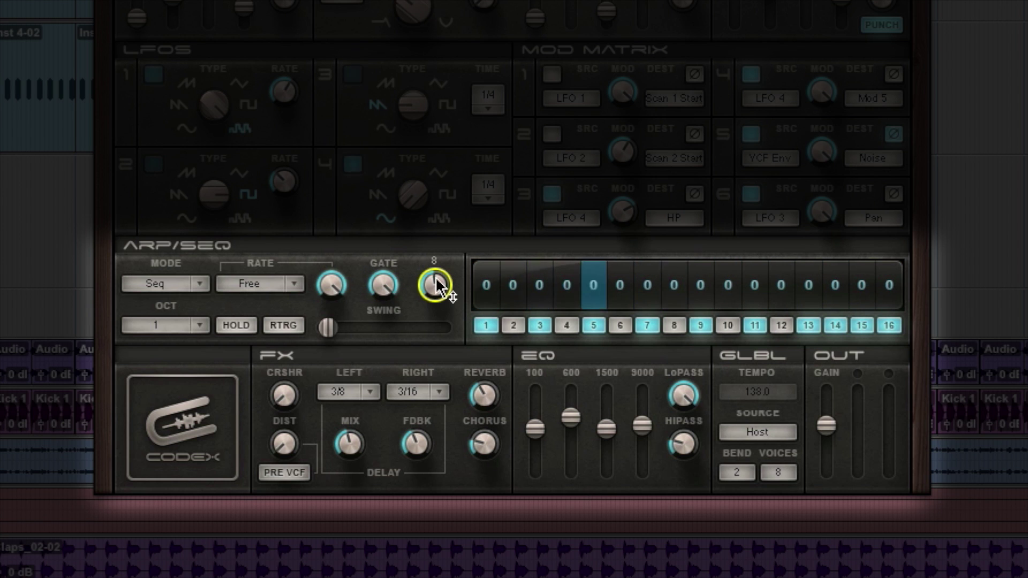
Turn on Hold and Retrigger for the sequencer, and try the swing amount, returning it to minimum
{"action": "left_click", "coordinate": [240, 322]}
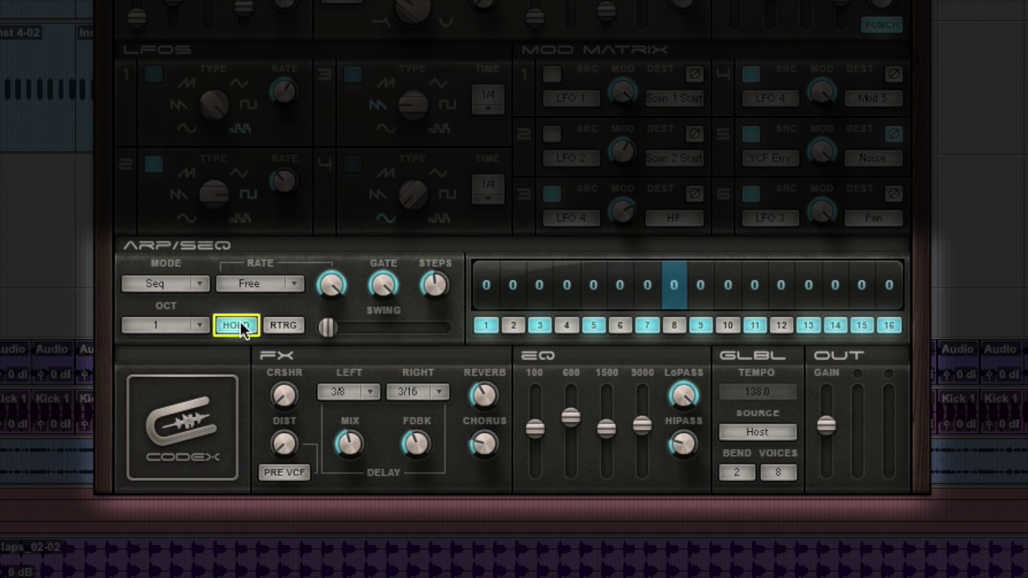
{"action": "left_click", "coordinate": [280, 323]}
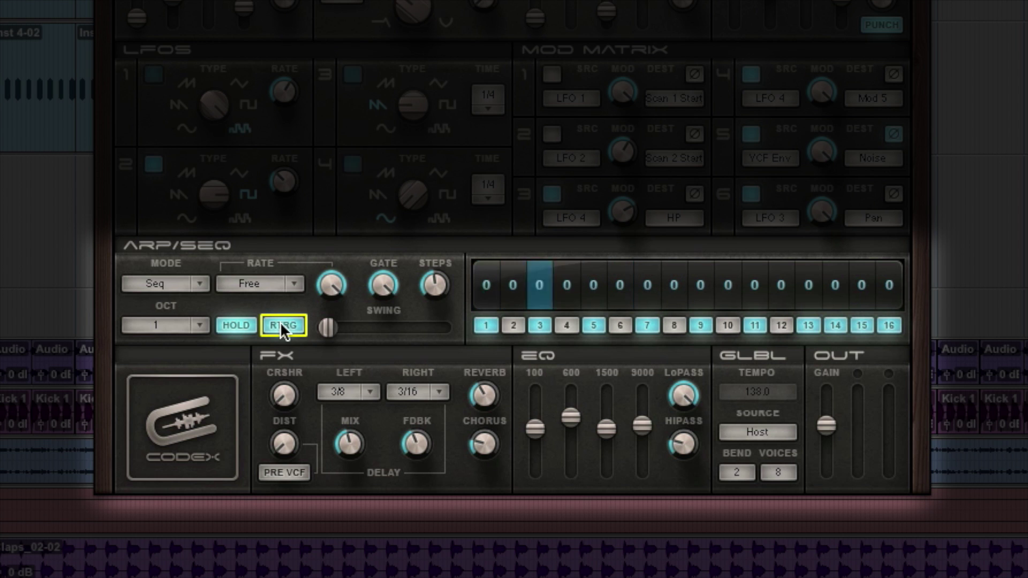
{"action": "mouse_move", "coordinate": [327, 328]}
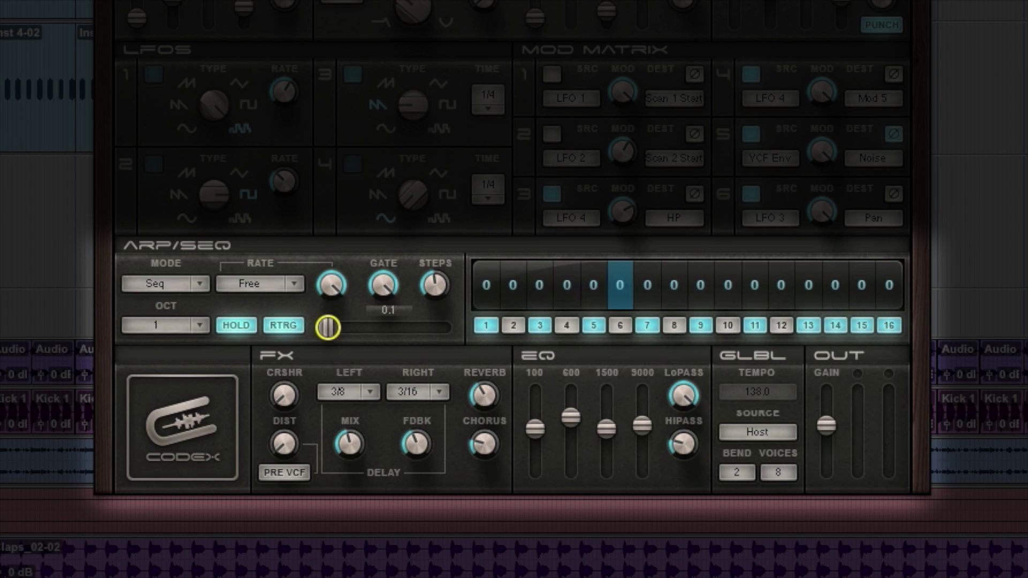
{"action": "left_click_drag", "start_coordinate": [348, 328], "coordinate": [328, 328]}
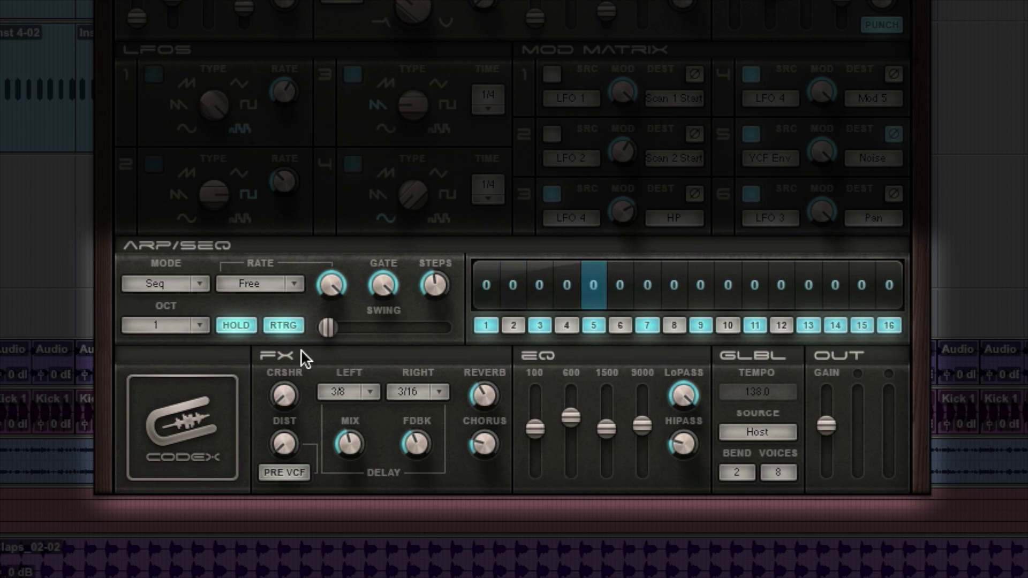
Raise the crusher effect, and try distortion and its Pre VCF option, ending with distortion at 0.0 and Pre VCF off
{"action": "left_click_drag", "start_coordinate": [284, 395], "coordinate": [284, 382]}
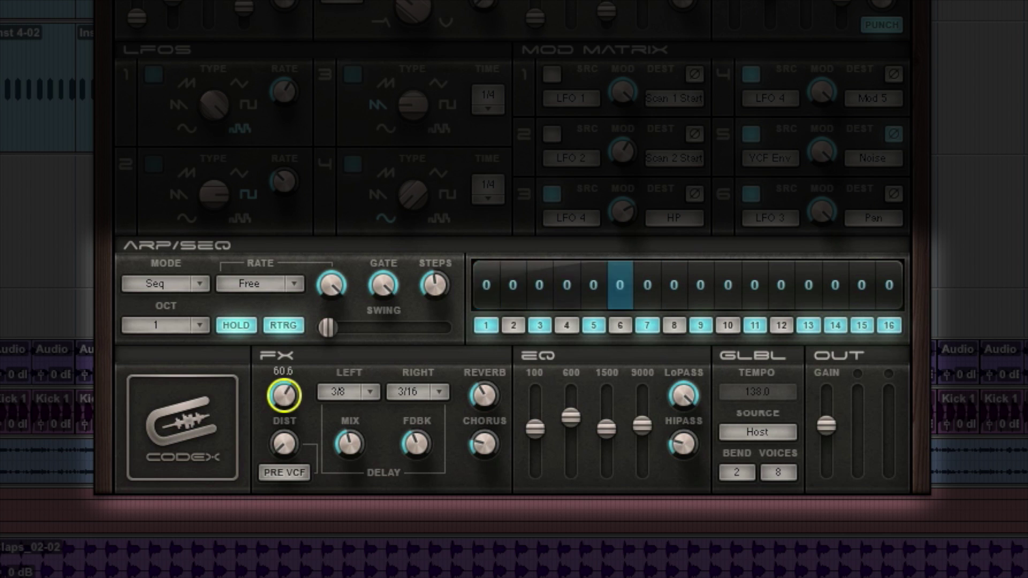
{"action": "left_click_drag", "start_coordinate": [284, 445], "coordinate": [284, 435]}
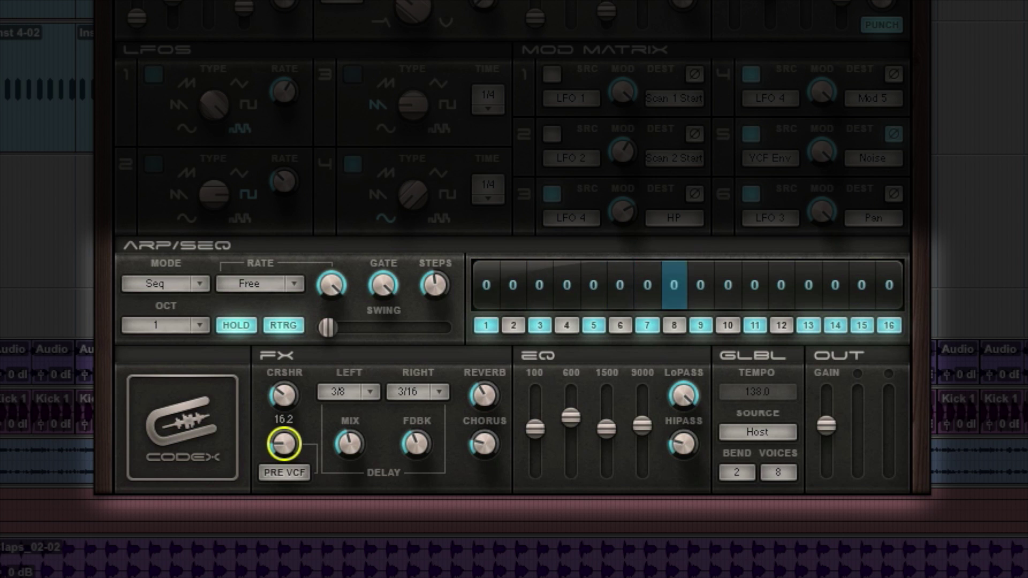
{"action": "left_click_drag", "start_coordinate": [284, 444], "coordinate": [284, 443]}
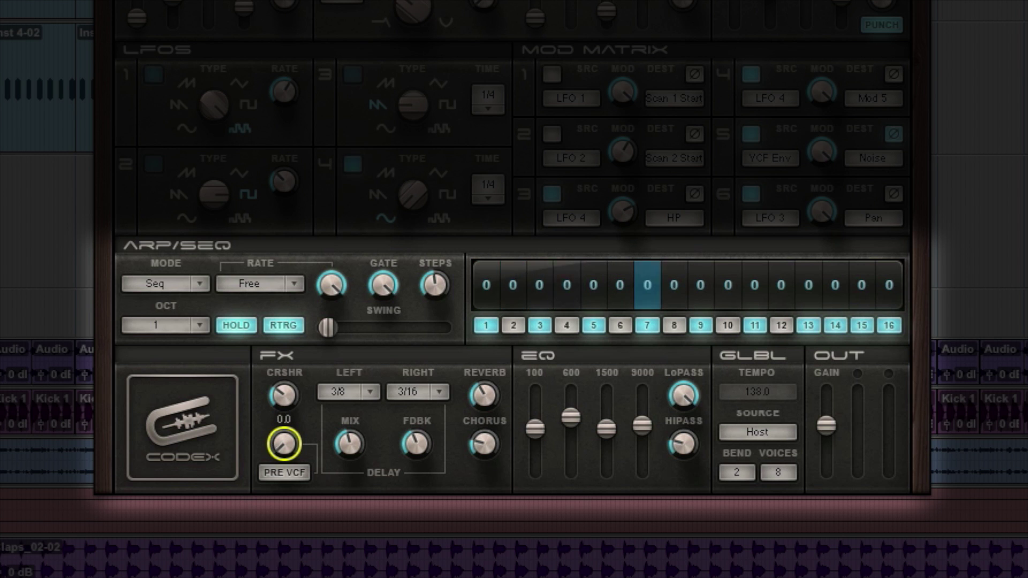
{"action": "left_click", "coordinate": [274, 471]}
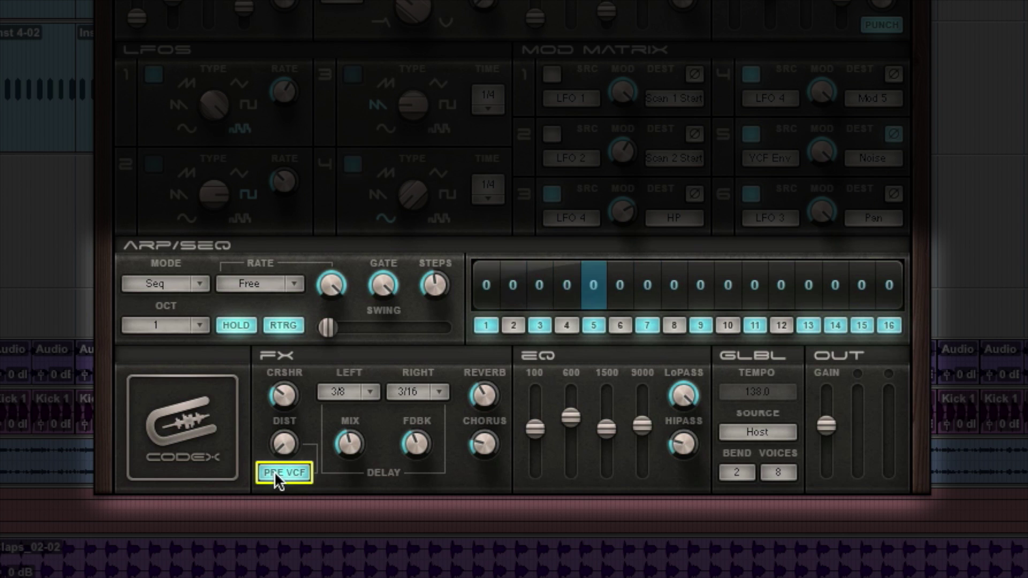
{"action": "left_click", "coordinate": [274, 471]}
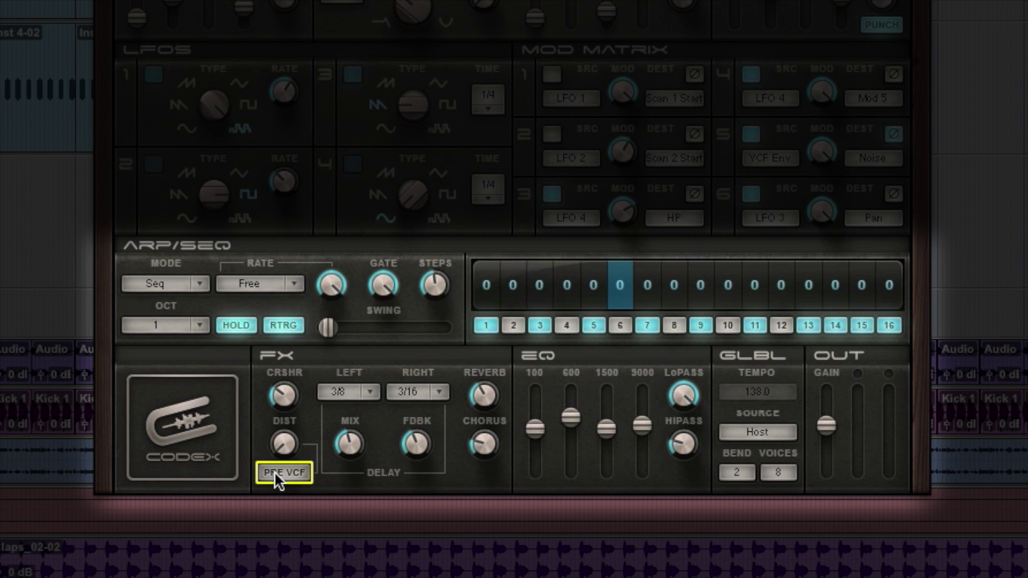
Keep the delay's left time at 3/8, set its mix to 57.1 and adjust its feedback
{"action": "left_click", "coordinate": [349, 443]}
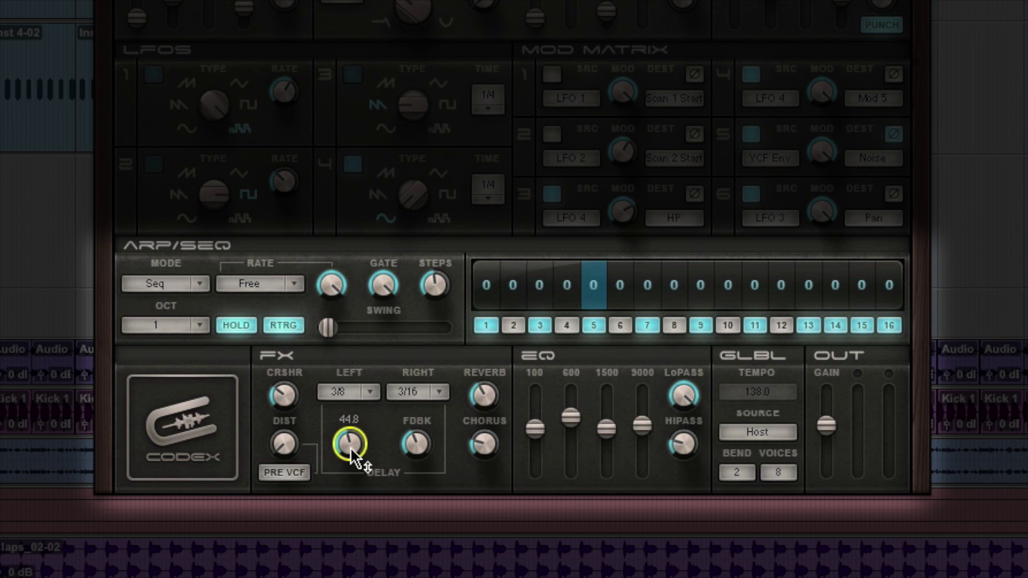
{"action": "left_click", "coordinate": [371, 386]}
{"action": "left_click", "coordinate": [370, 385]}
{"action": "left_click", "coordinate": [370, 385]}
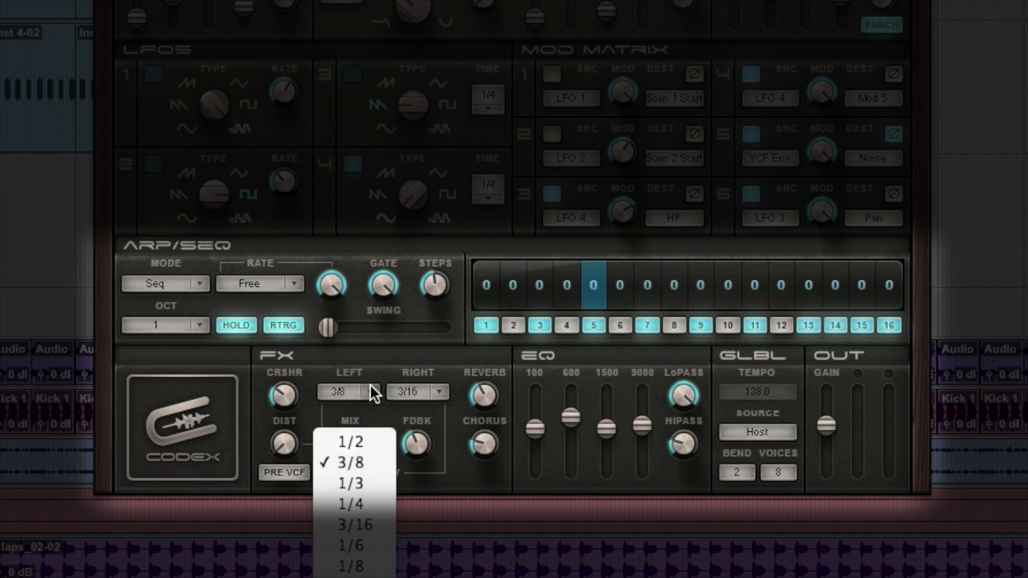
{"action": "left_click", "coordinate": [350, 461]}
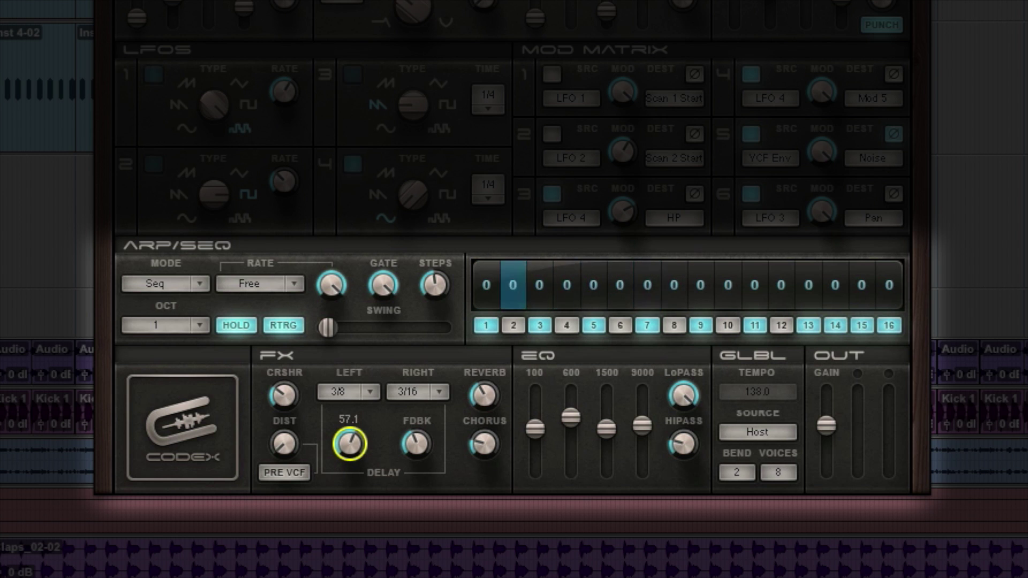
{"action": "left_click", "coordinate": [416, 444]}
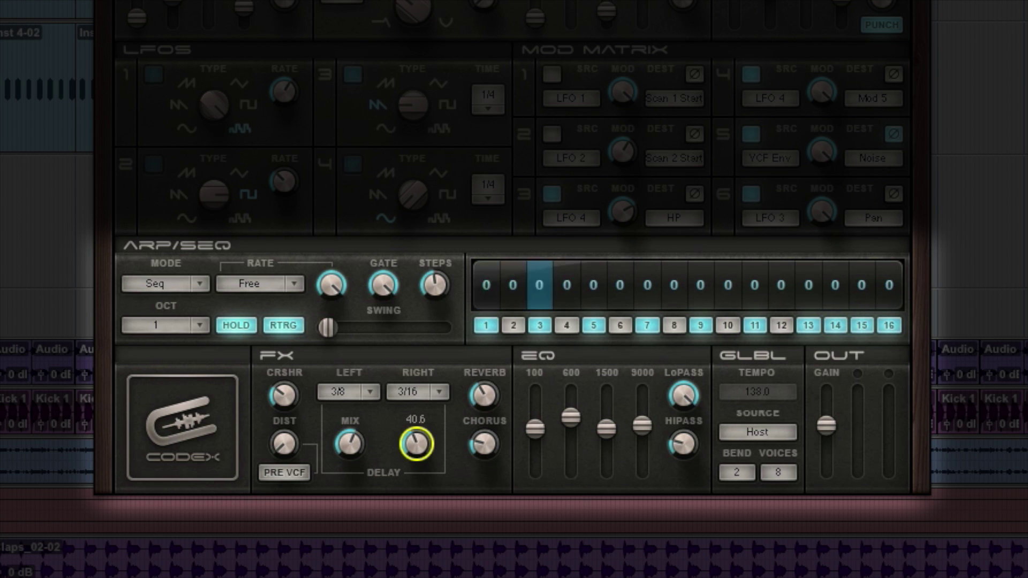
Raise the delay feedback, the reverb and the chorus amount in the effects section
{"action": "left_click_drag", "start_coordinate": [415, 444], "coordinate": [416, 444]}
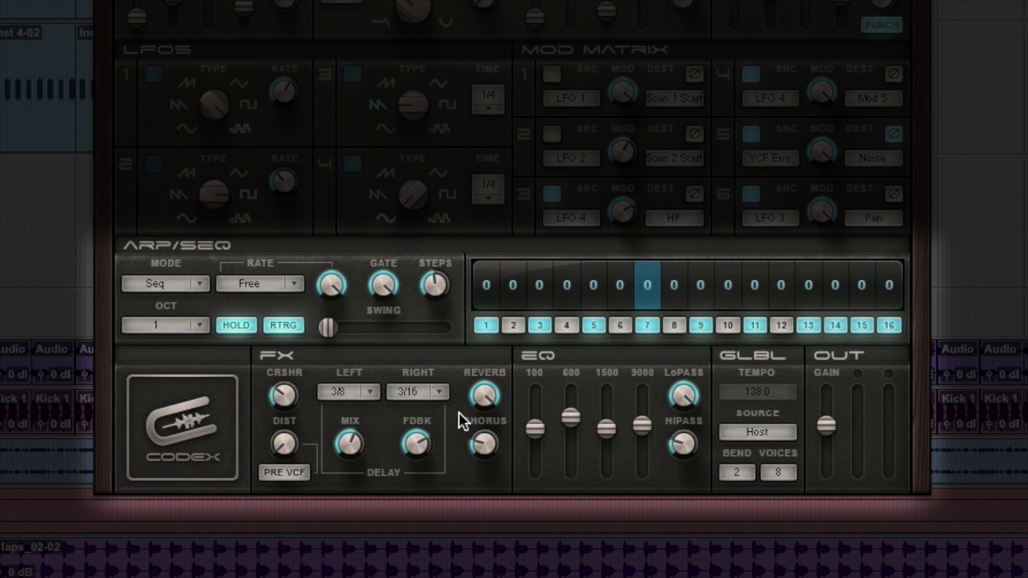
{"action": "mouse_move", "coordinate": [485, 444]}
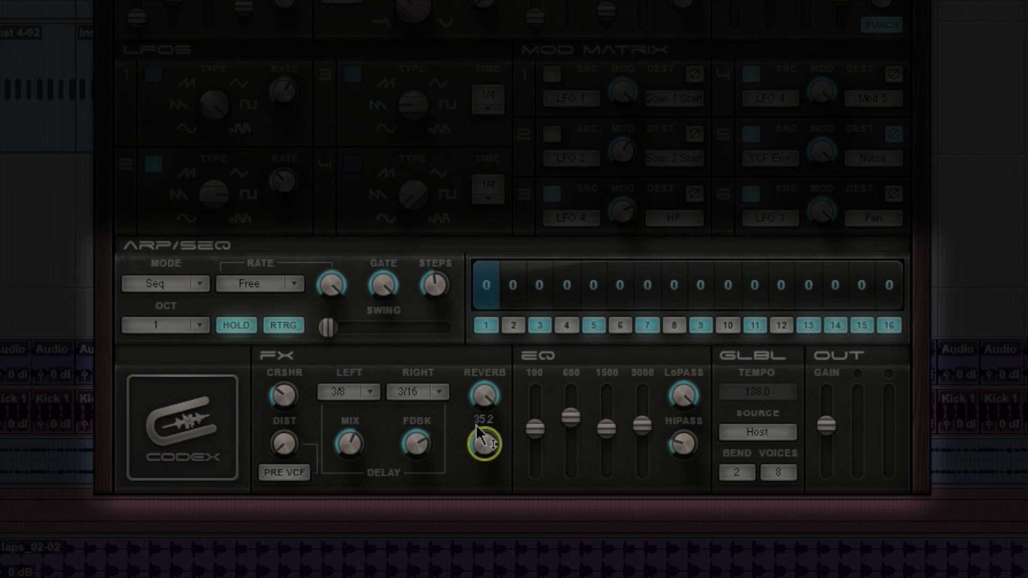
Keep the EQ's 9000 band at 4.7 and lower both the LoPass and HiPass filter settings
{"action": "mouse_move", "coordinate": [534, 429]}
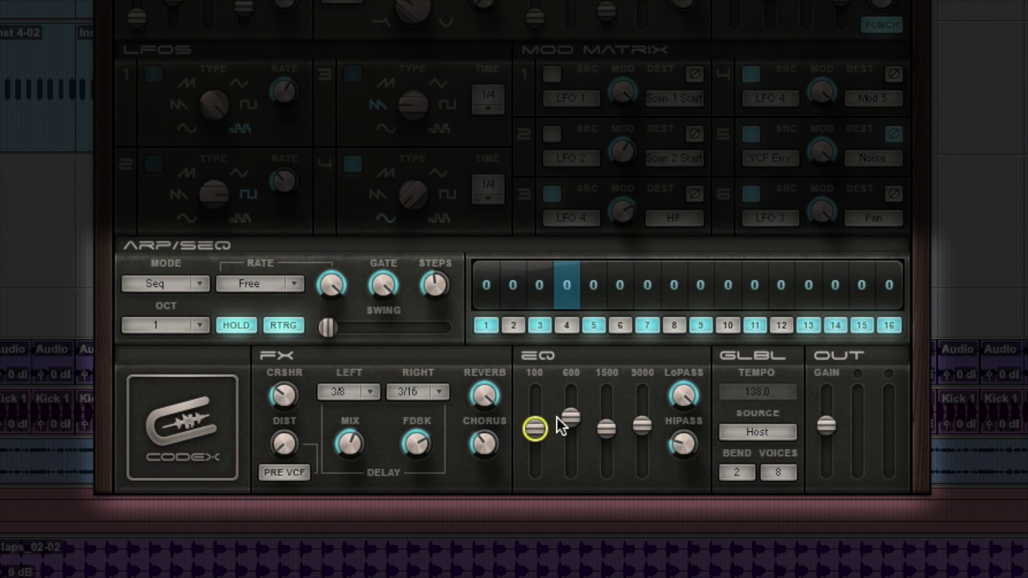
{"action": "left_click", "coordinate": [641, 426]}
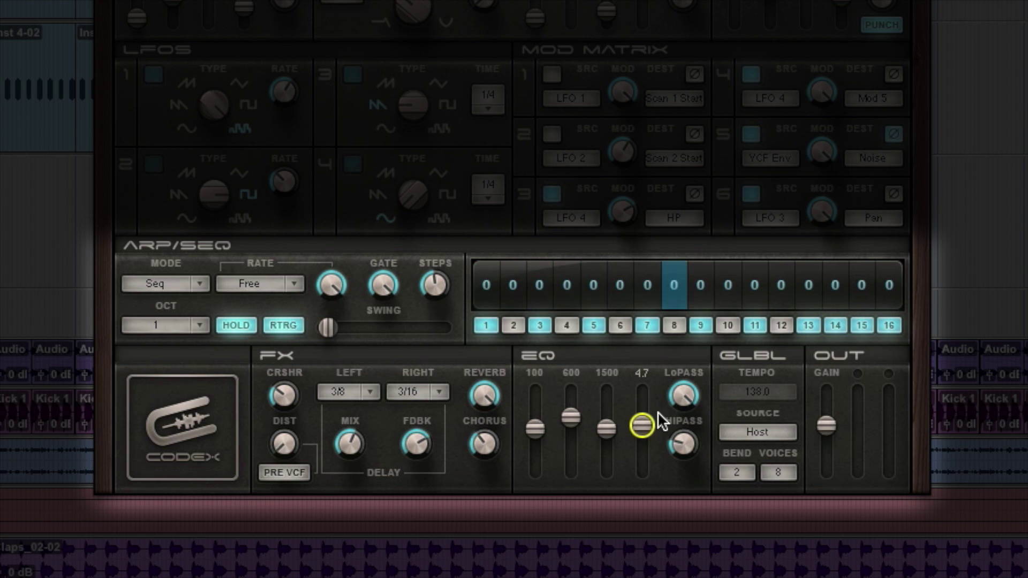
{"action": "left_click_drag", "start_coordinate": [684, 396], "coordinate": [688, 433]}
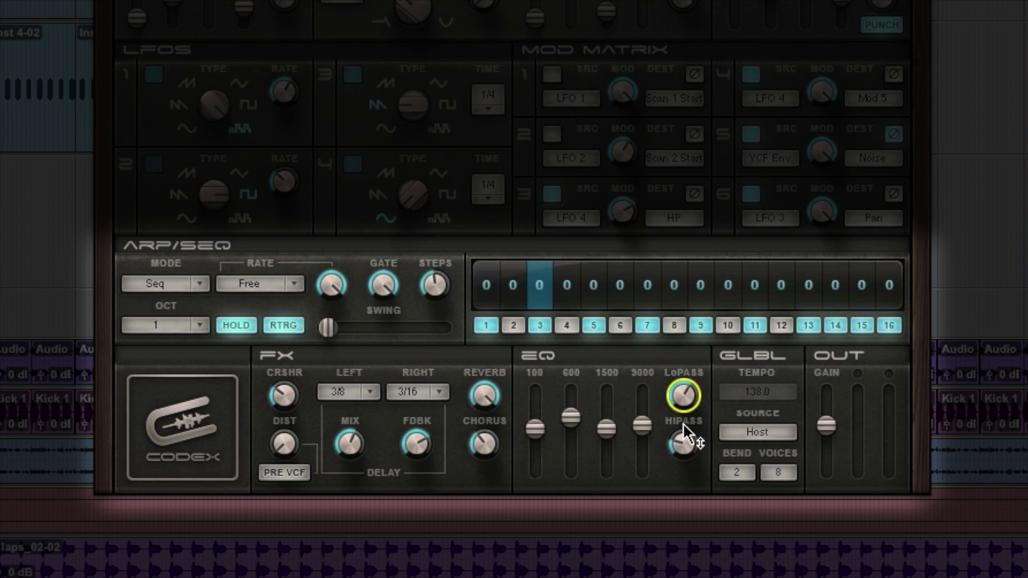
{"action": "left_click", "coordinate": [685, 438]}
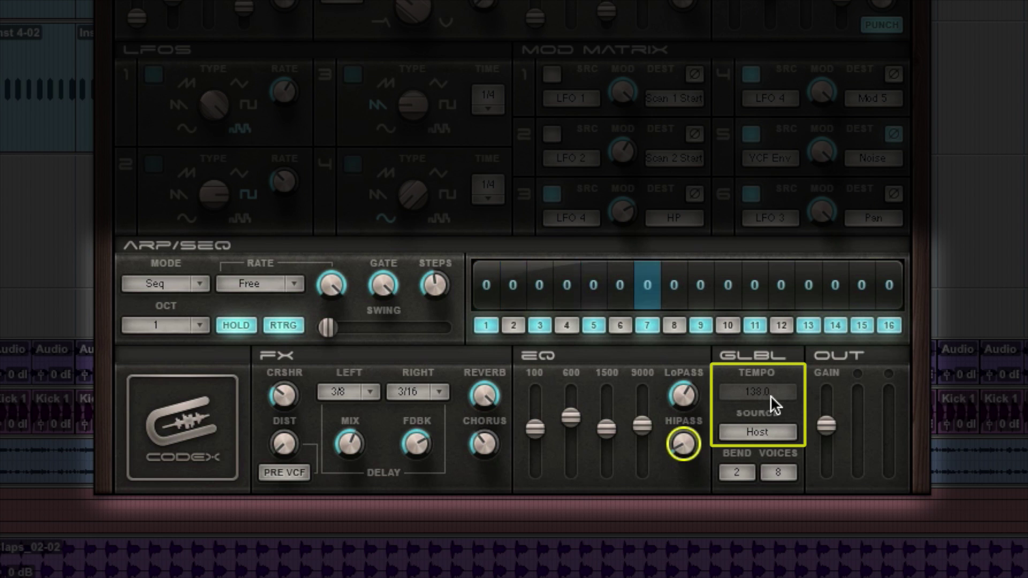
Switch the tempo source to Internal with a tempo of 120, keeping the bend at 2 and the voices at 8
{"action": "left_click", "coordinate": [755, 432]}
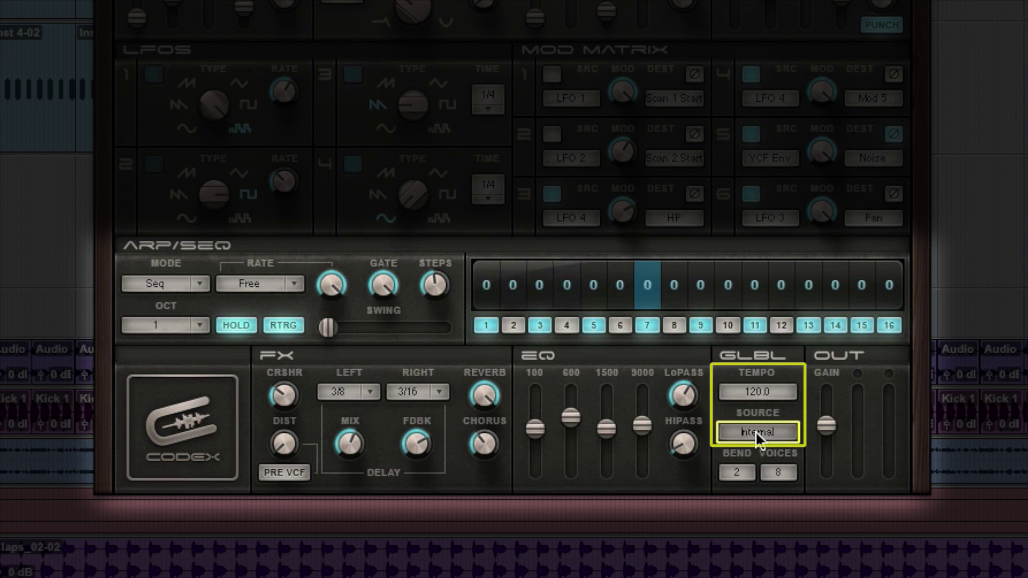
{"action": "left_click", "coordinate": [756, 391]}
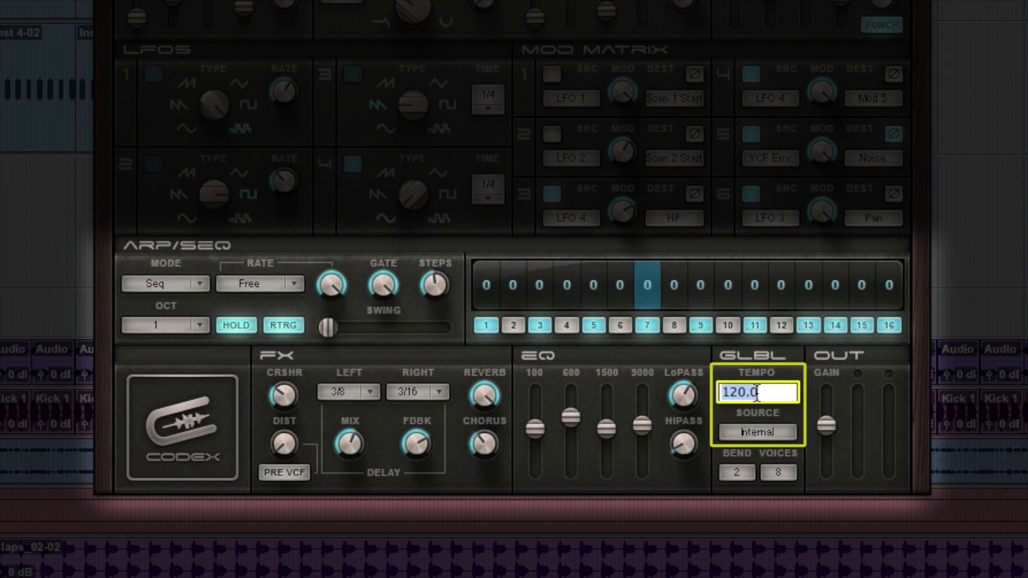
{"action": "type", "text": "120"}
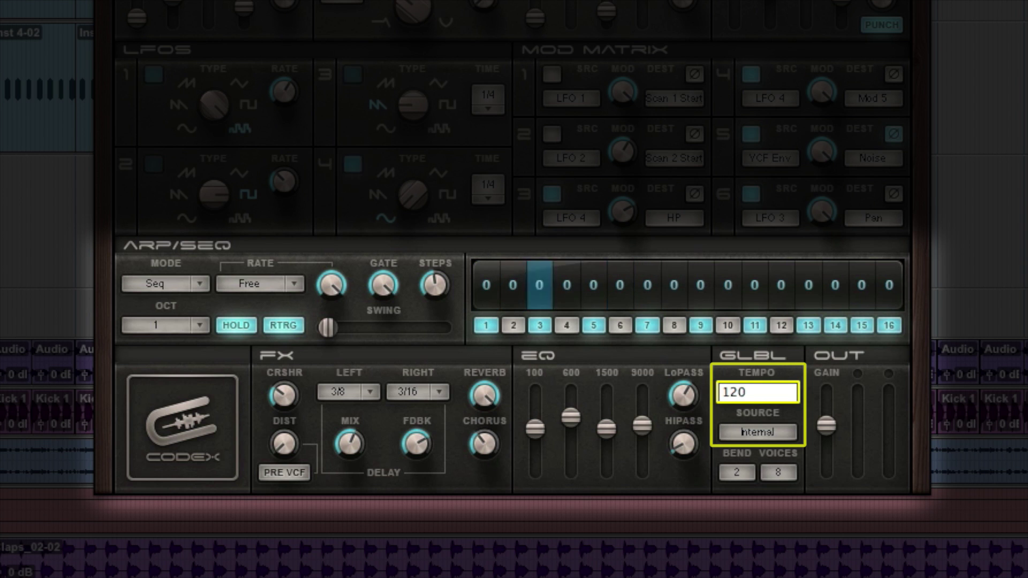
{"action": "key", "text": "Return"}
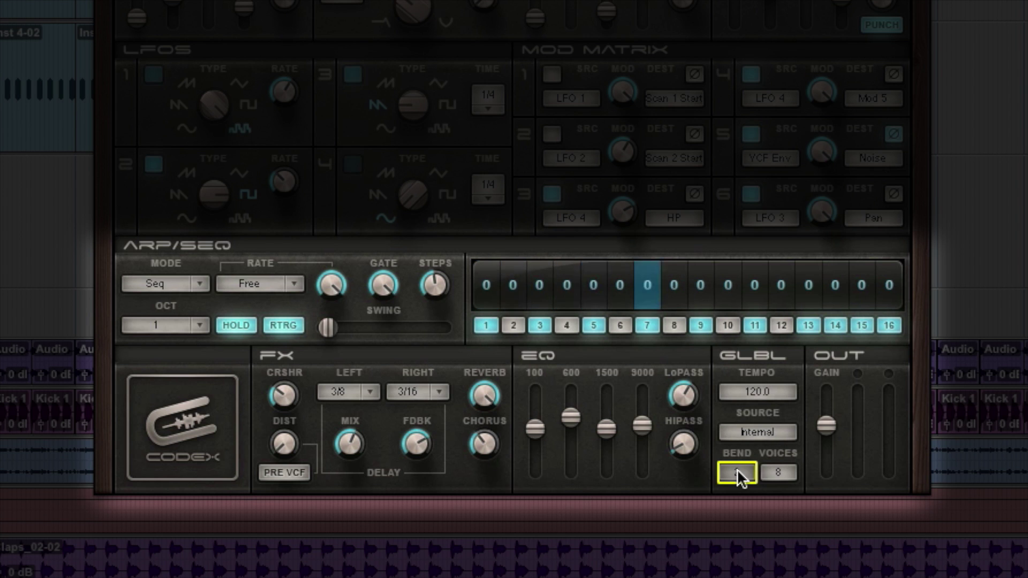
{"action": "left_click", "coordinate": [783, 471]}
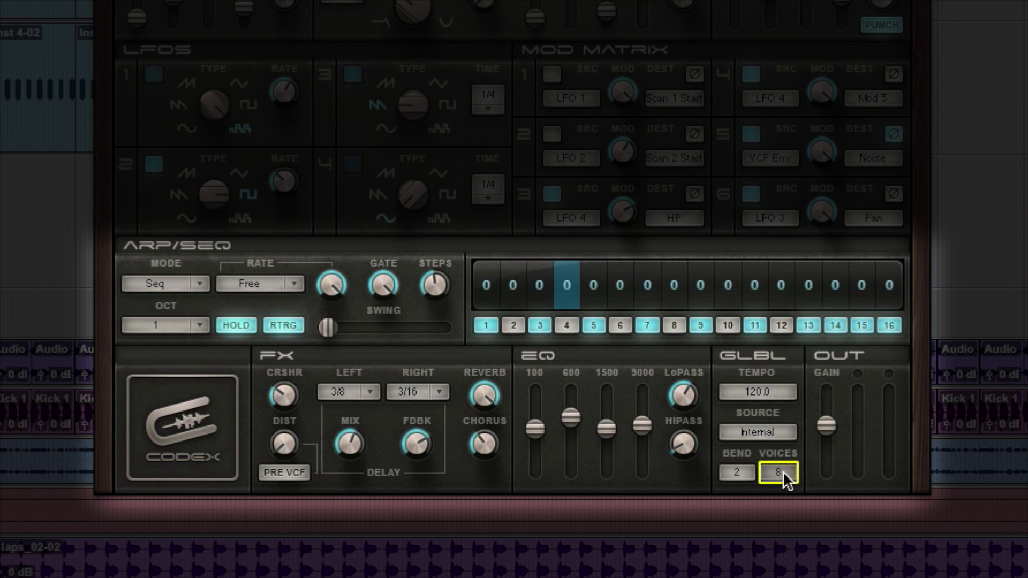
Raise the output gain to about 81.2 and fine-adjust it
{"action": "left_click", "coordinate": [826, 426]}
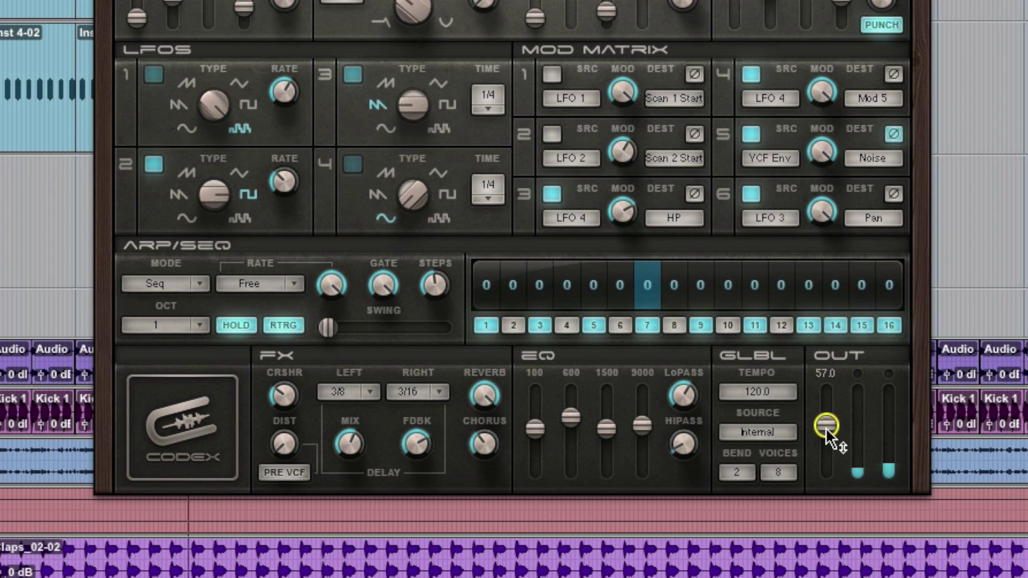
{"action": "left_click_drag", "start_coordinate": [825, 426], "coordinate": [802, 410]}
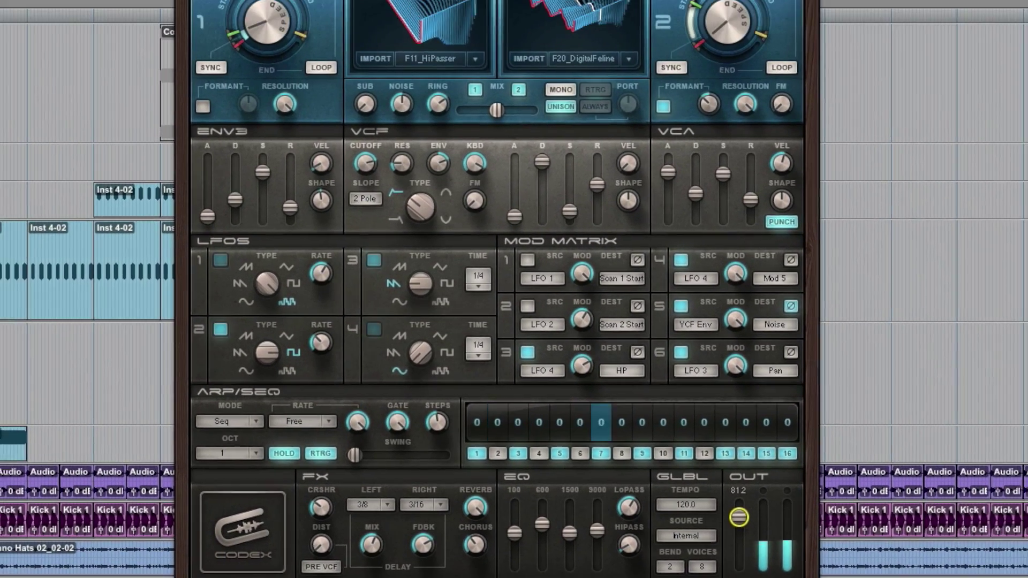
{"action": "left_click_drag", "start_coordinate": [739, 517], "coordinate": [739, 521]}
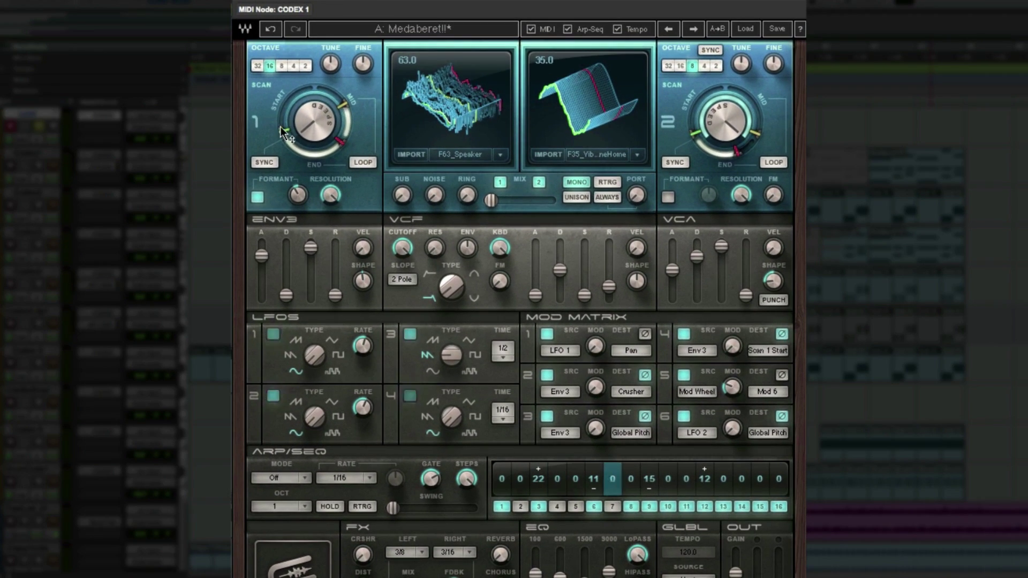
Keep oscillator 1's scan midpoint at 32 and move its scan start and end points along the wavetable
{"action": "left_click_drag", "start_coordinate": [281, 127], "coordinate": [284, 135]}
{"action": "left_click_drag", "start_coordinate": [343, 105], "coordinate": [344, 105]}
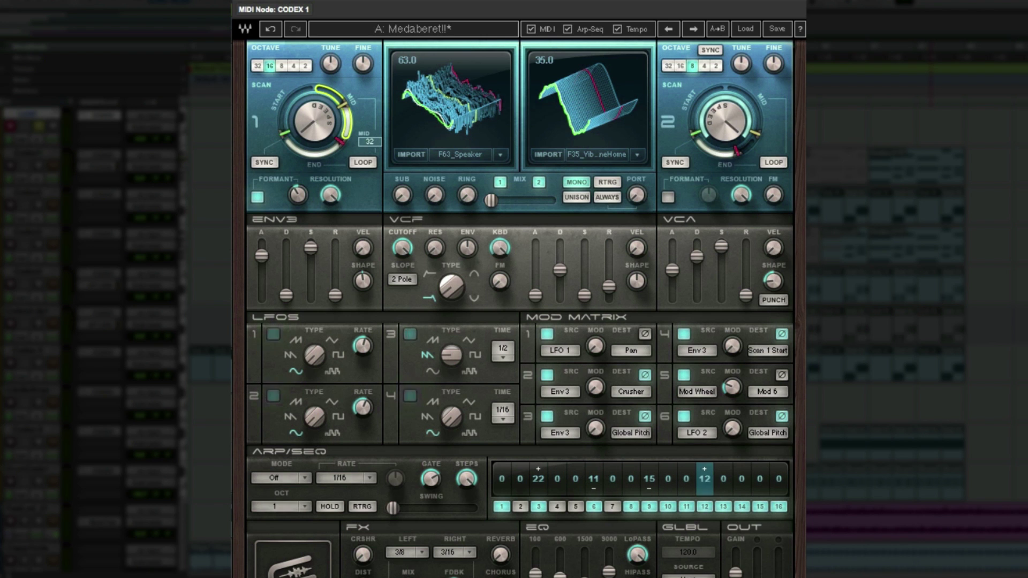
{"action": "left_click_drag", "start_coordinate": [336, 144], "coordinate": [319, 152]}
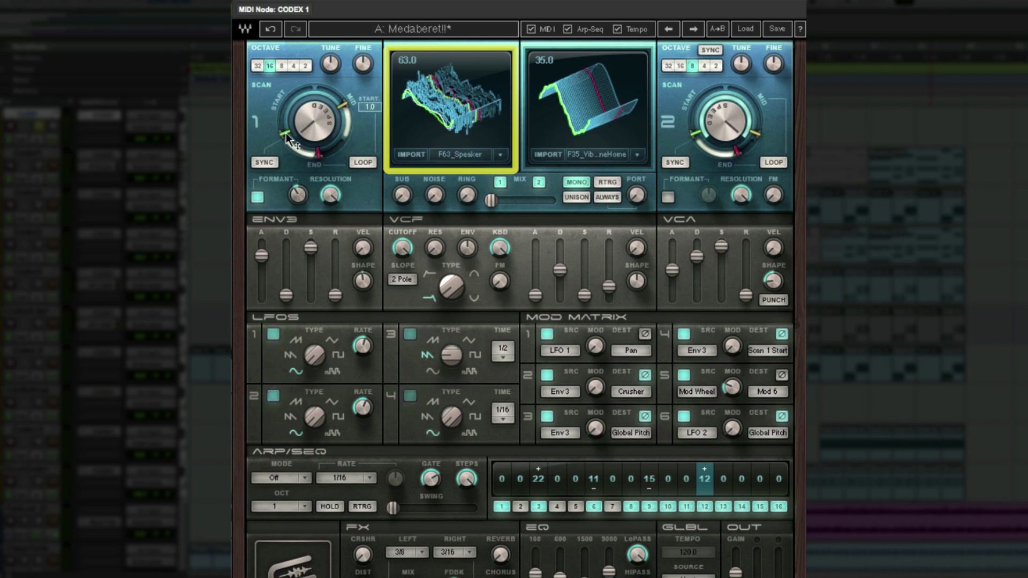
{"action": "mouse_move", "coordinate": [286, 138]}
{"action": "left_mouse_down"}
{"action": "mouse_move", "coordinate": [286, 112]}
{"action": "mouse_move", "coordinate": [256, 108]}
{"action": "left_mouse_up"}
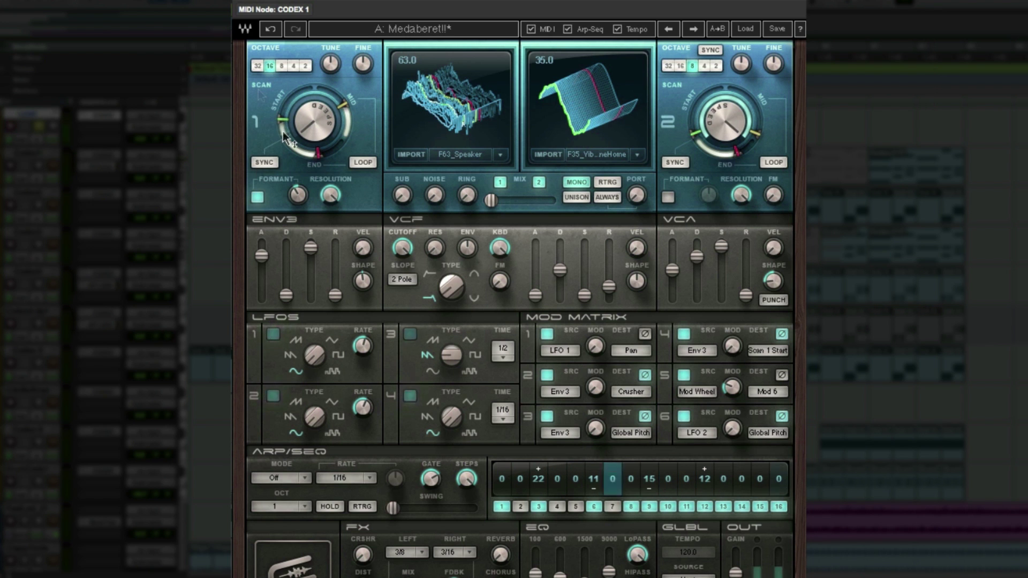
Set oscillator 1's scan speed to 26.7
{"action": "mouse_move", "coordinate": [309, 125]}
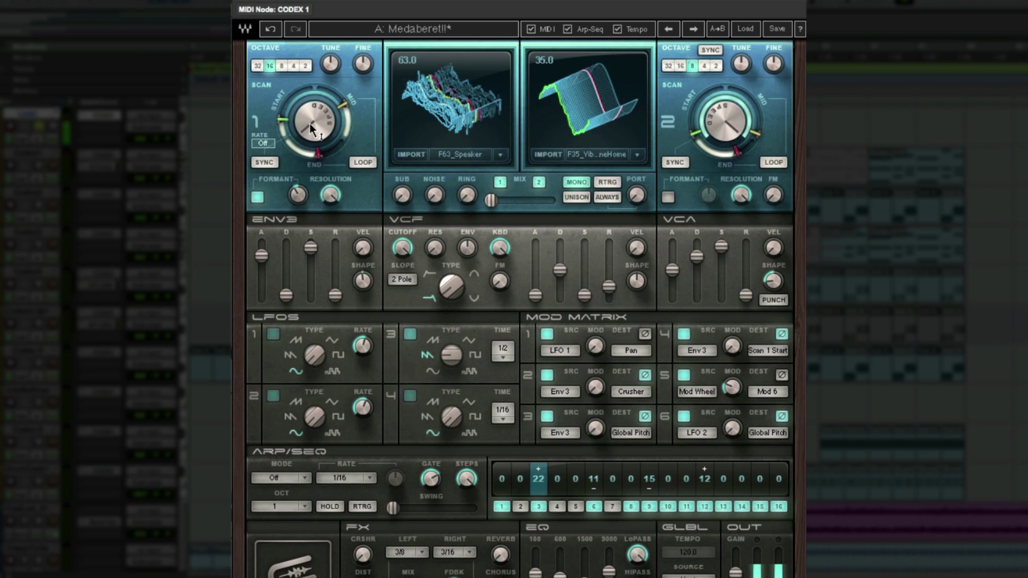
{"action": "left_click_drag", "start_coordinate": [310, 125], "coordinate": [309, 84]}
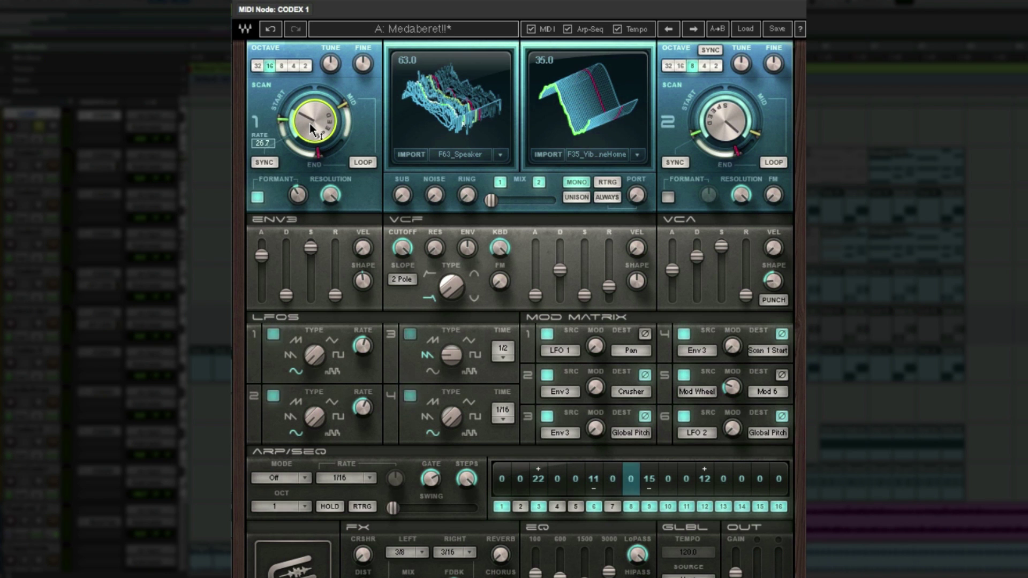
Set oscillator 1's scan end point to 35 and move its scan midpoint to a new position
{"action": "left_click", "coordinate": [262, 95]}
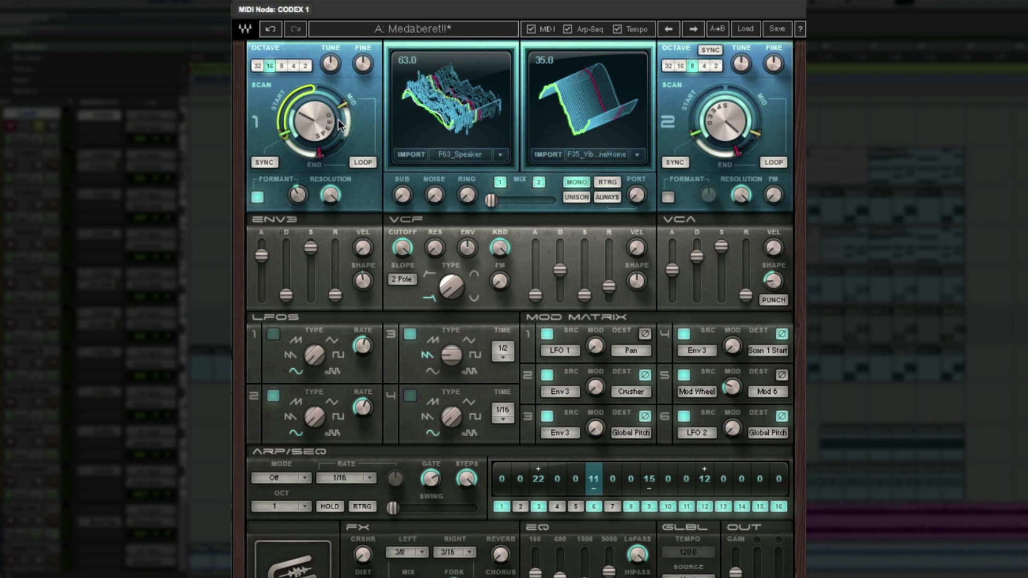
{"action": "left_click", "coordinate": [320, 153]}
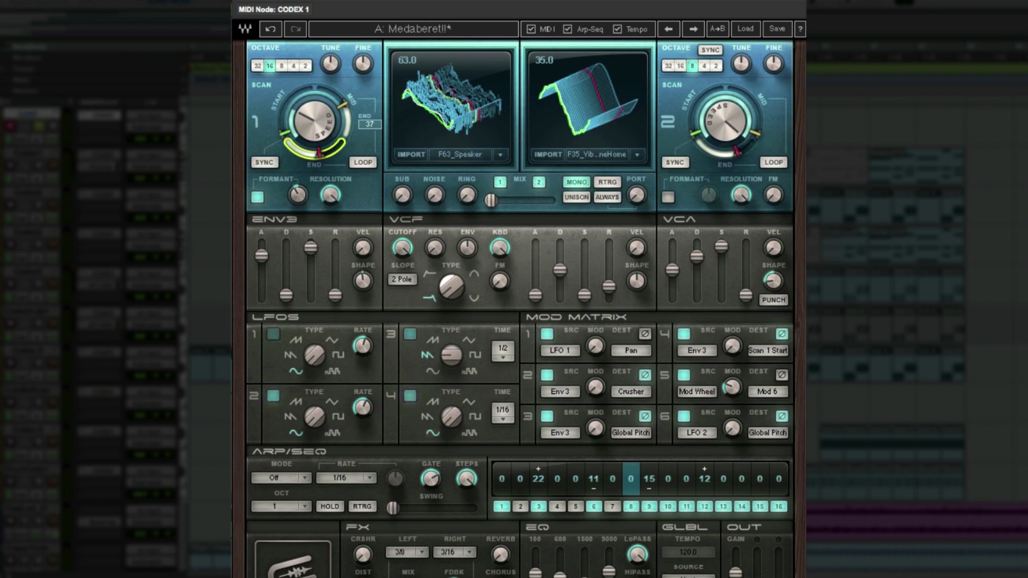
{"action": "left_click_drag", "start_coordinate": [320, 153], "coordinate": [320, 158]}
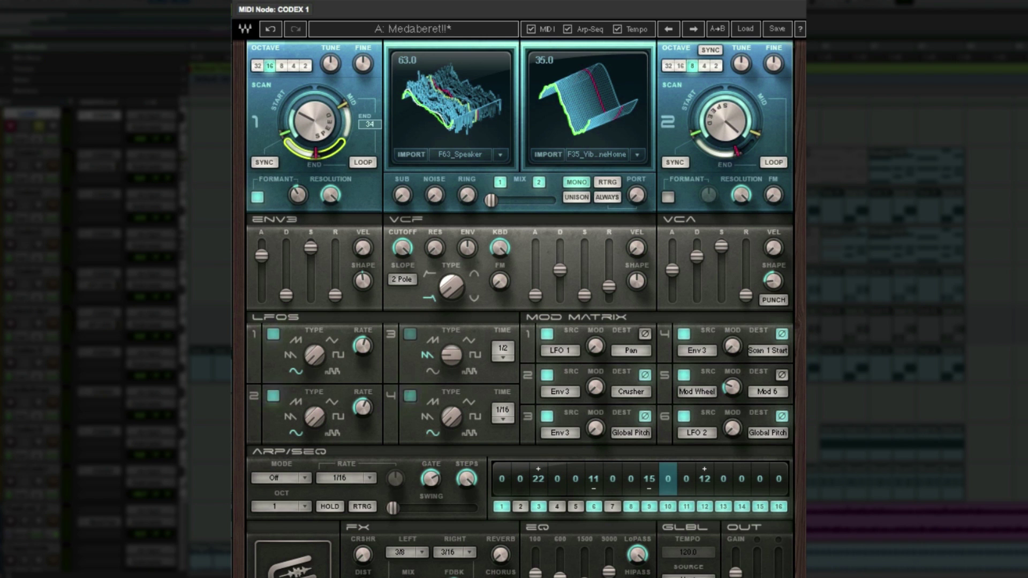
{"action": "left_click_drag", "start_coordinate": [346, 101], "coordinate": [337, 89]}
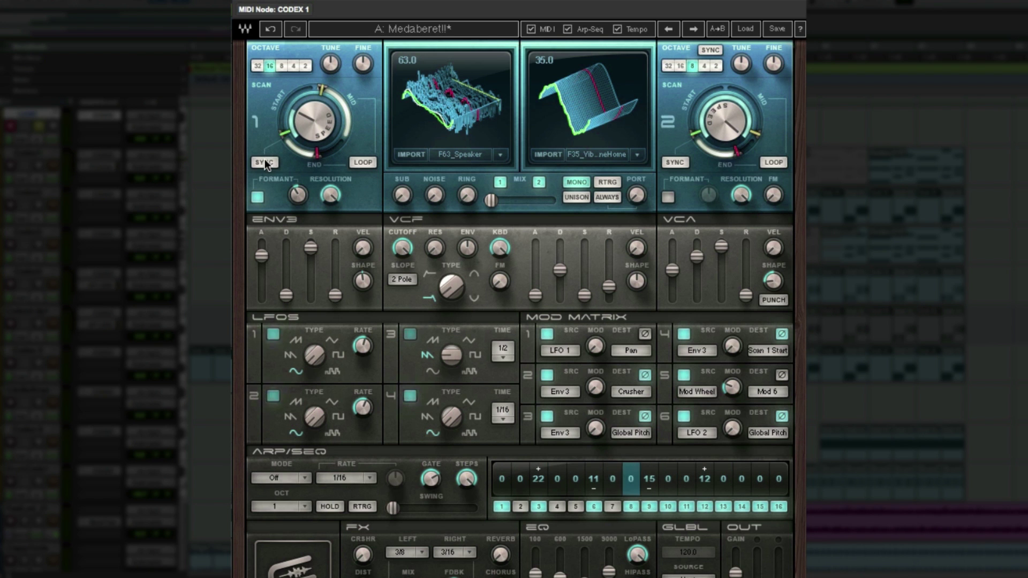
{"action": "mouse_move", "coordinate": [289, 147]}
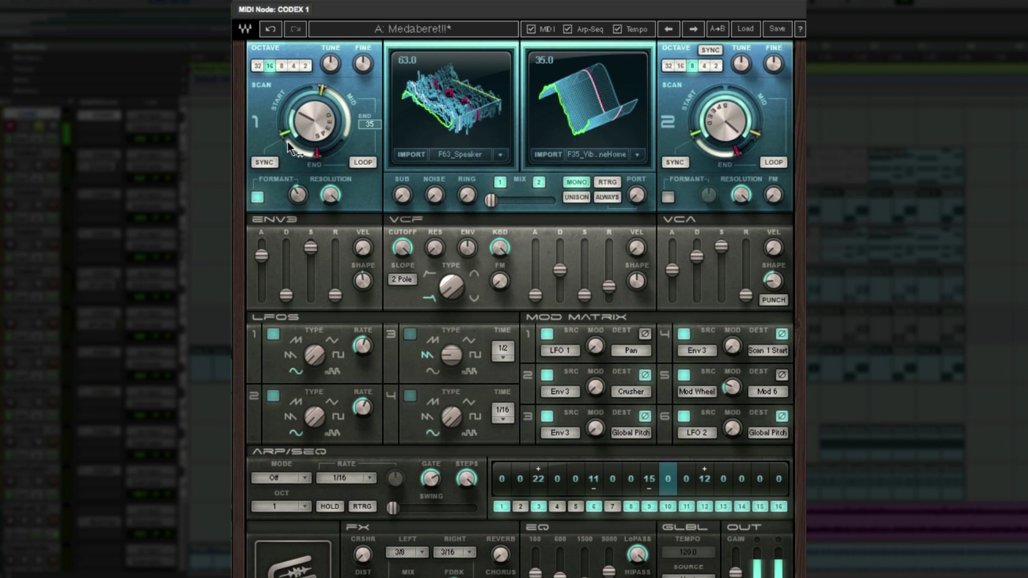
Turn on Loop for oscillator 1's scan at a speed of 40.0 and shift the scan end point slightly
{"action": "mouse_move", "coordinate": [303, 129]}
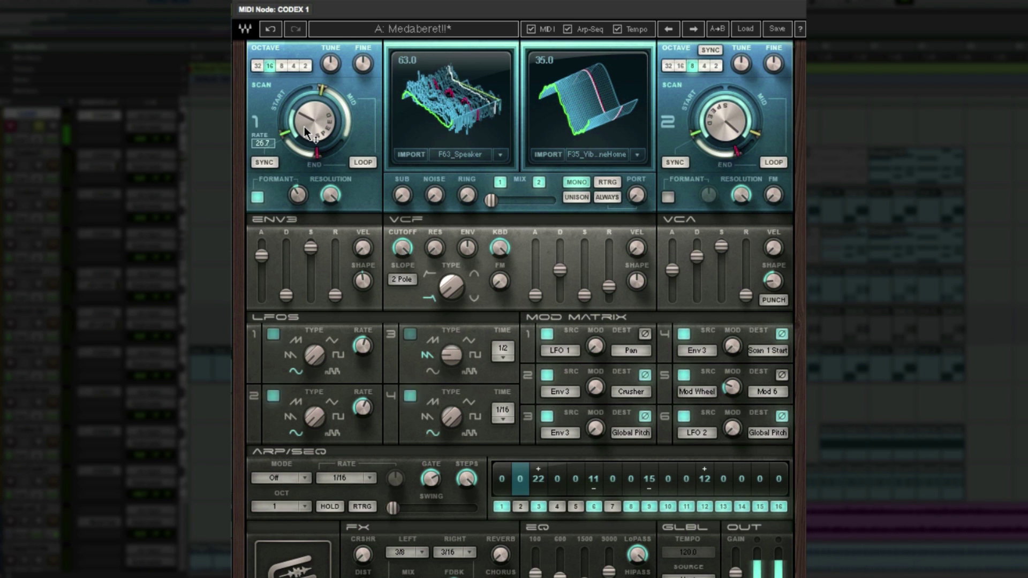
{"action": "scroll", "coordinate": [304, 126], "scroll_direction": "up", "scroll_amount": 3}
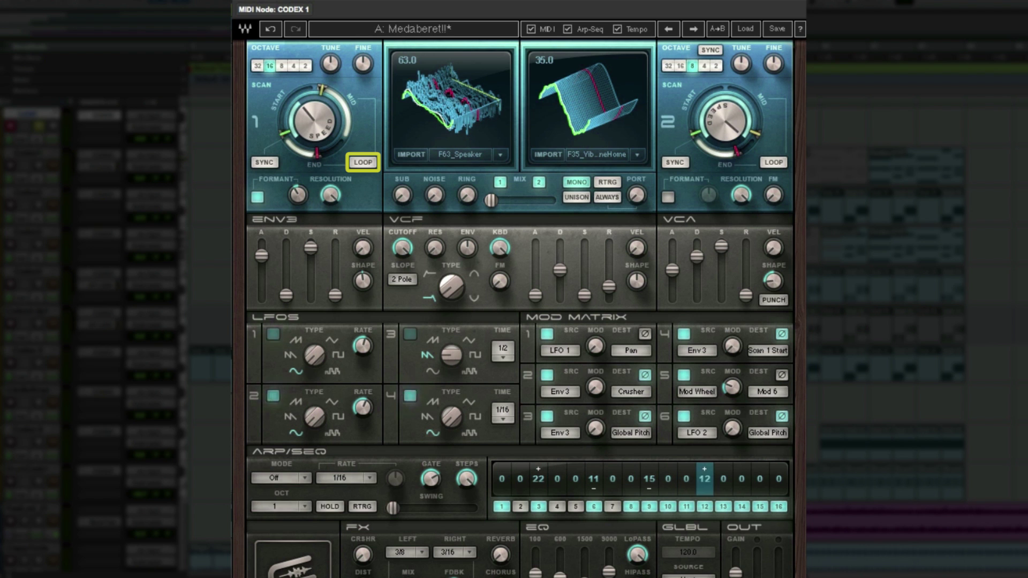
{"action": "left_click", "coordinate": [362, 163]}
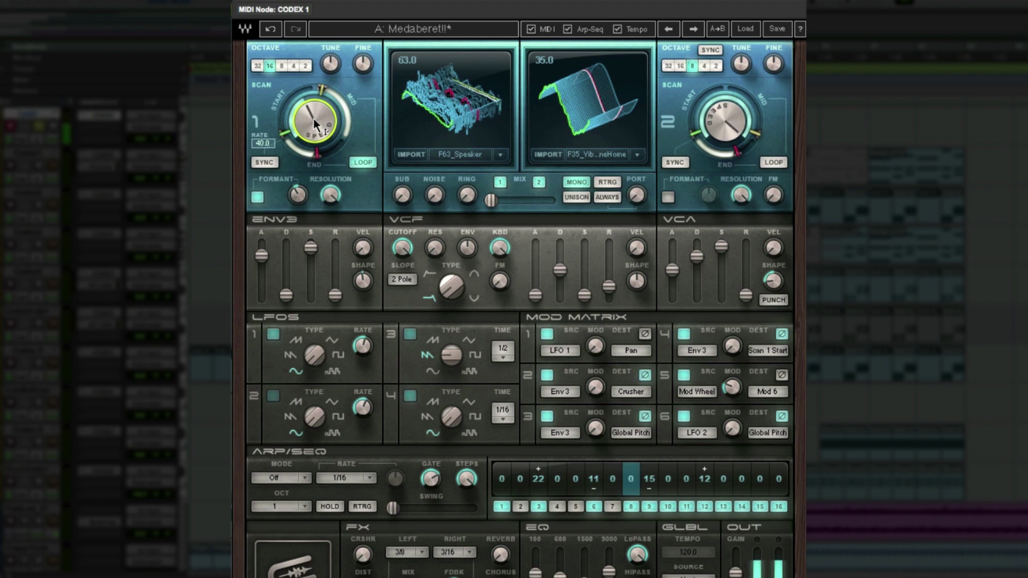
{"action": "mouse_move", "coordinate": [313, 157]}
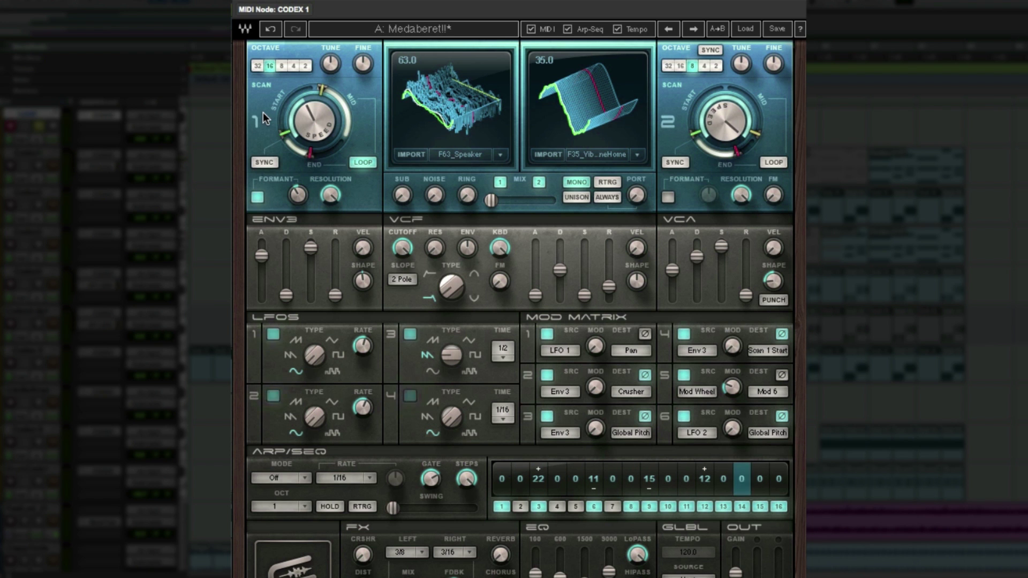
Turn on Sync for oscillator 1's scan and set its synced speed to 1/2
{"action": "left_click", "coordinate": [264, 161]}
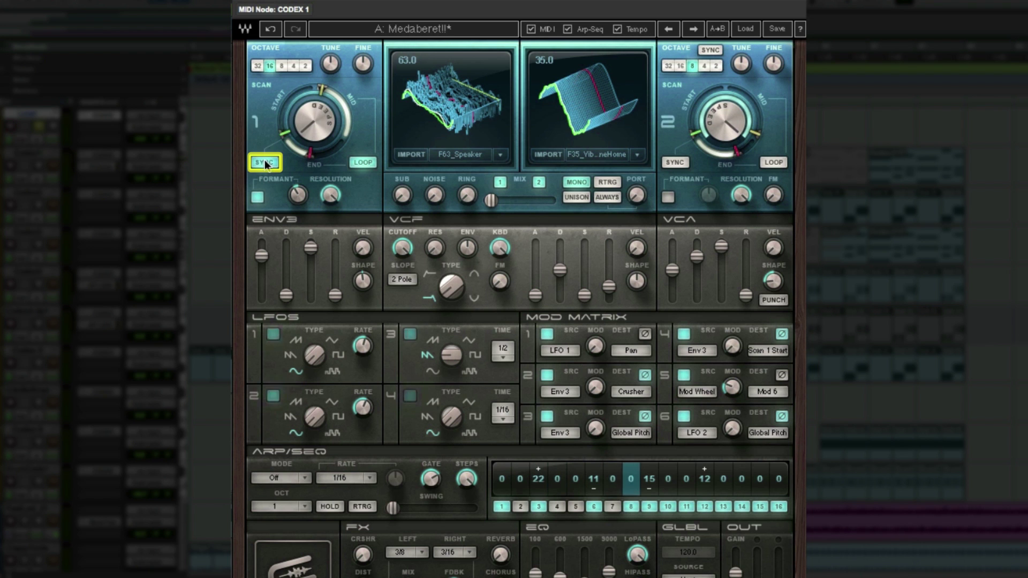
{"action": "left_click", "coordinate": [312, 117]}
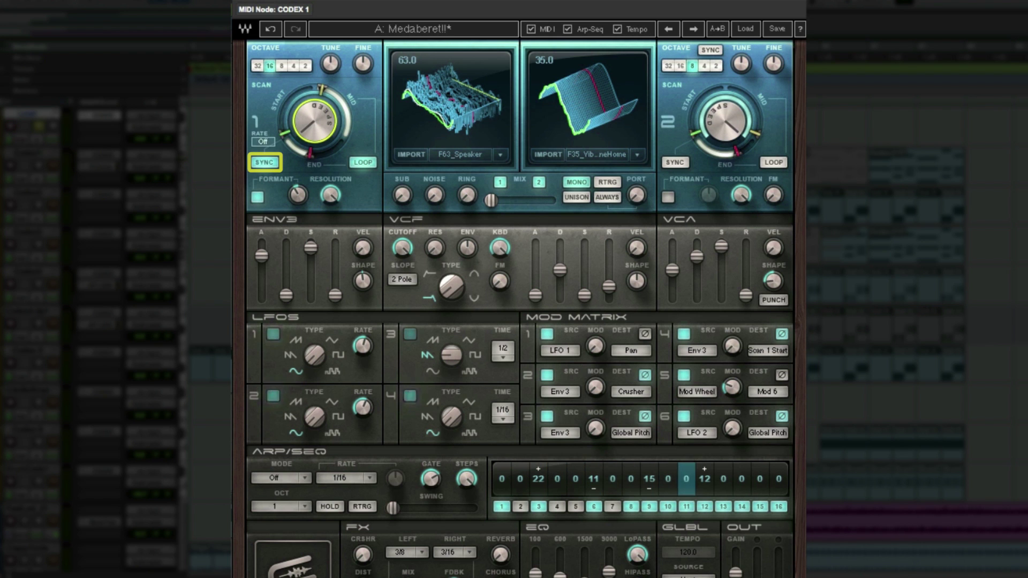
{"action": "left_click_drag", "start_coordinate": [314, 121], "coordinate": [314, 99]}
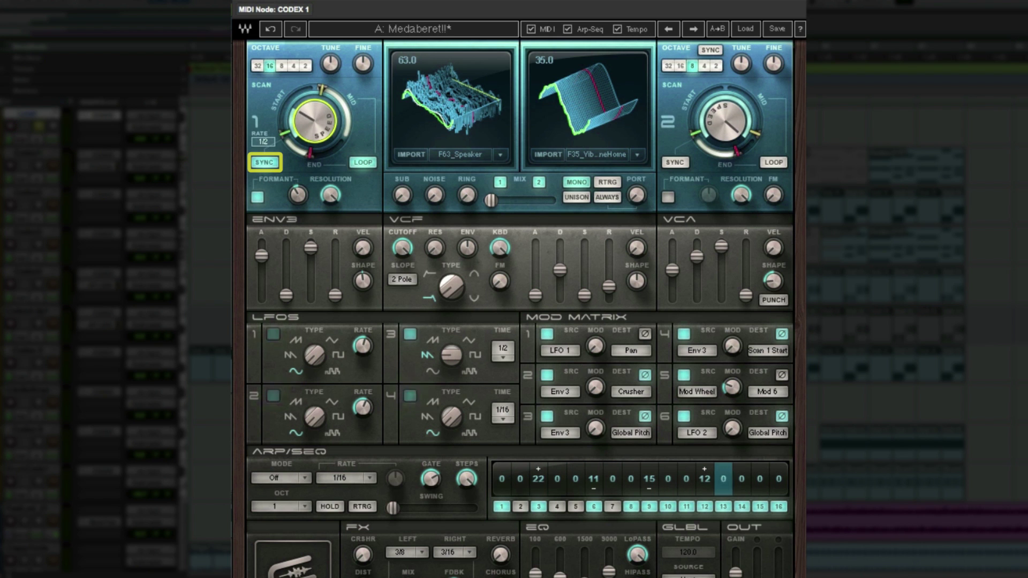
{"action": "left_click_drag", "start_coordinate": [314, 99], "coordinate": [314, 92]}
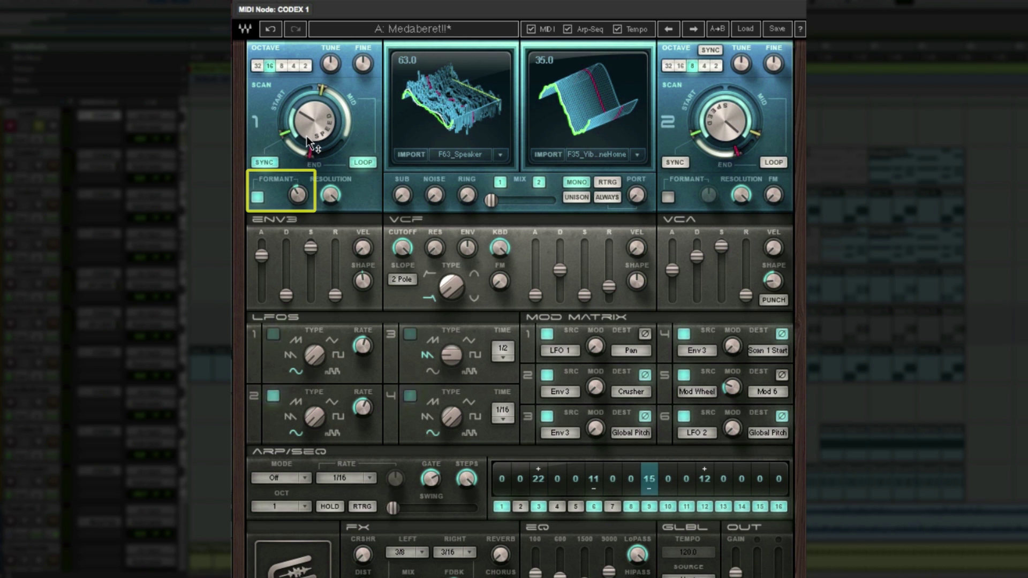
Try oscillator 1 with Formant switched off, and switch Formant back on
{"action": "mouse_move", "coordinate": [306, 137]}
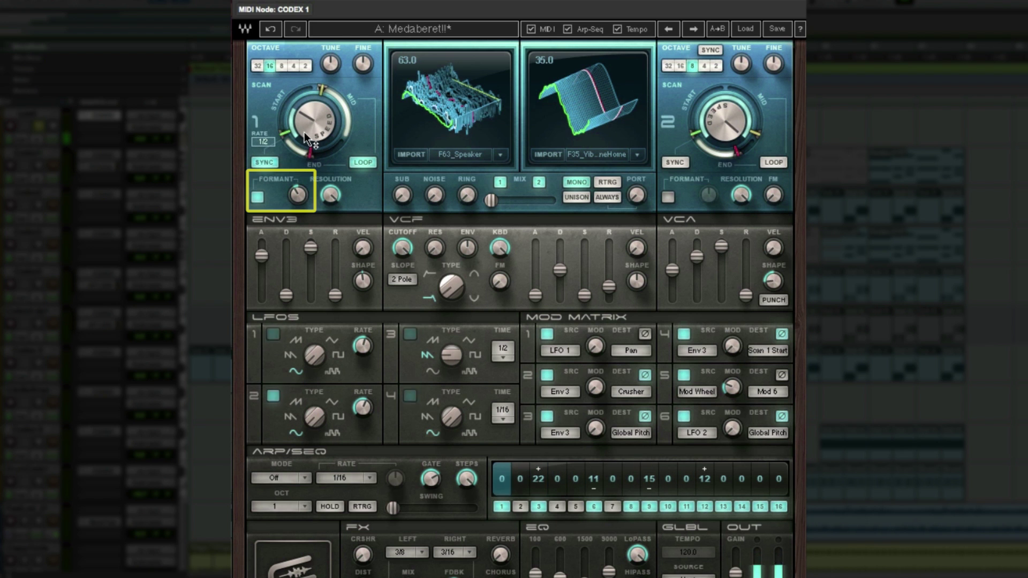
{"action": "left_click", "coordinate": [256, 197]}
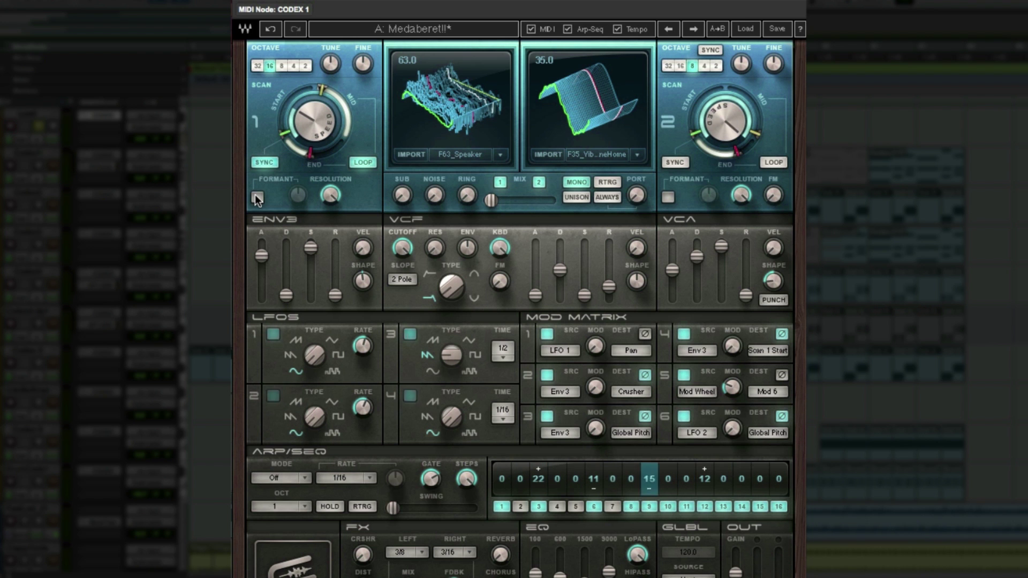
{"action": "left_click", "coordinate": [257, 197]}
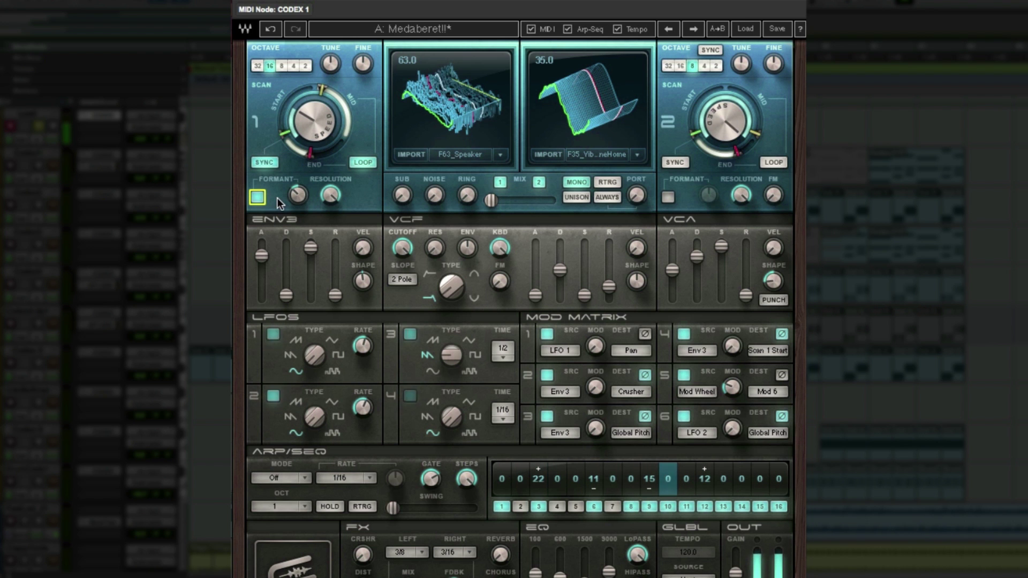
Vary oscillator 1's Formant amount and adjust its Resolution
{"action": "left_click", "coordinate": [292, 197]}
{"action": "mouse_move", "coordinate": [298, 195]}
{"action": "left_mouse_down"}
{"action": "mouse_move", "coordinate": [297, 177]}
{"action": "mouse_move", "coordinate": [298, 186]}
{"action": "left_mouse_up"}
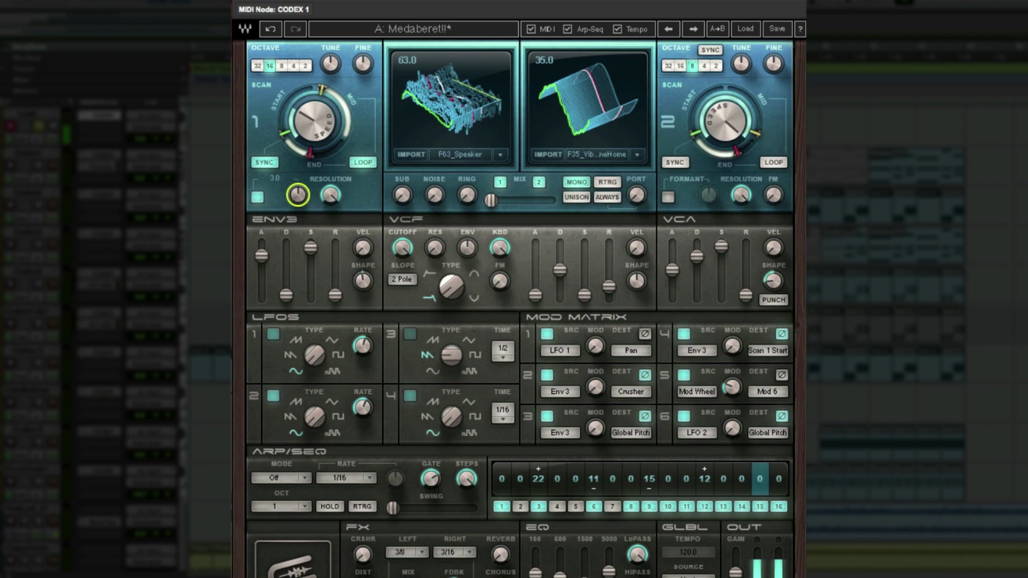
{"action": "left_click_drag", "start_coordinate": [297, 186], "coordinate": [292, 194]}
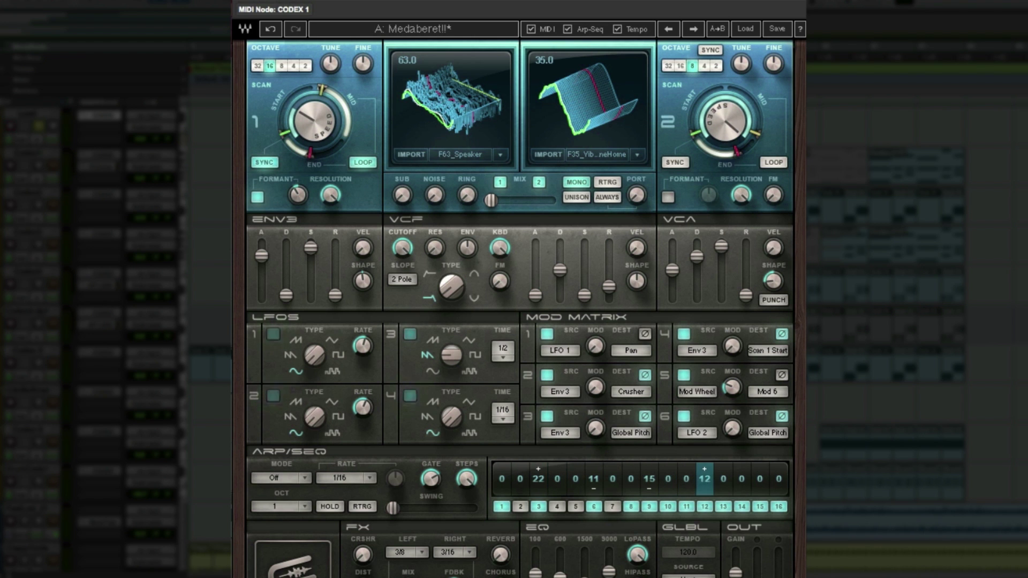
{"action": "left_click_drag", "start_coordinate": [326, 189], "coordinate": [351, 188]}
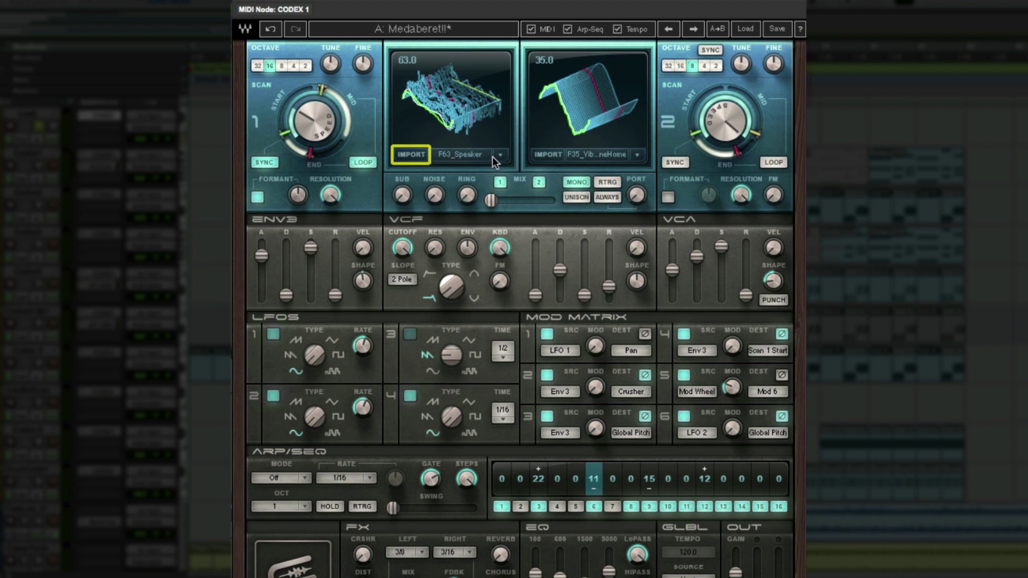
Import the audio file Fast bass.wav as oscillator 1's wavetable
{"action": "left_click", "coordinate": [415, 159]}
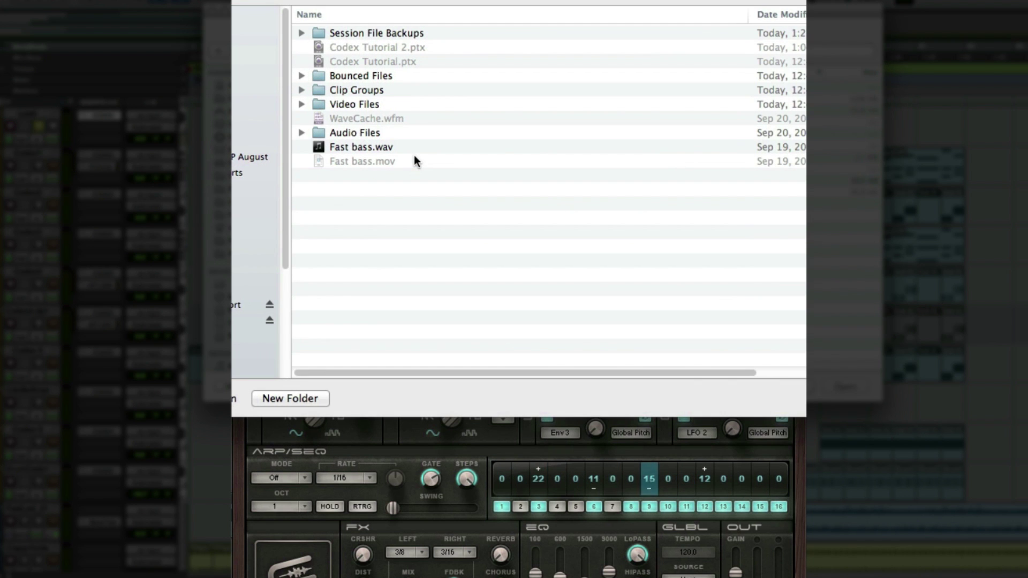
{"action": "left_click", "coordinate": [360, 146]}
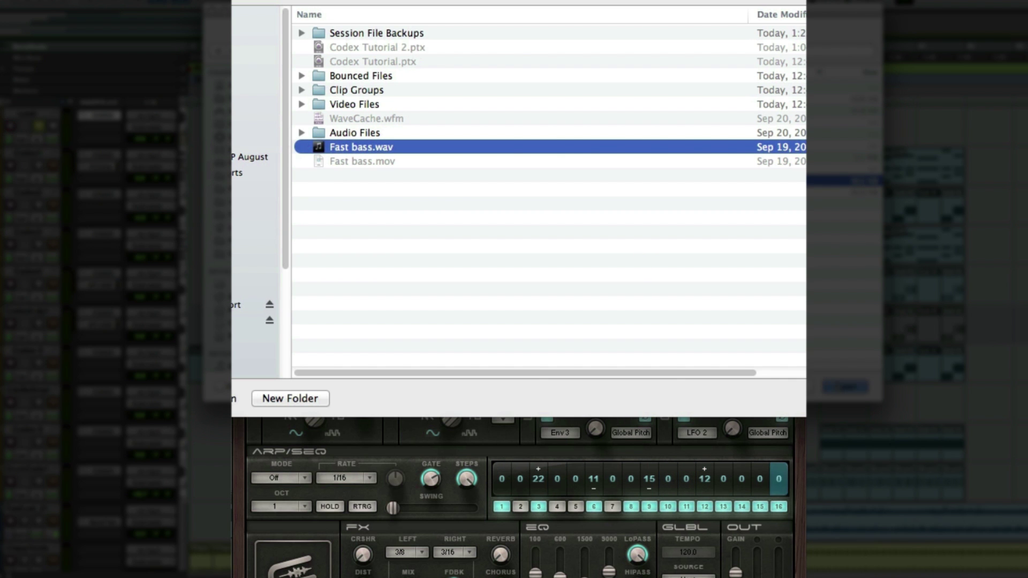
{"action": "key", "text": "Return"}
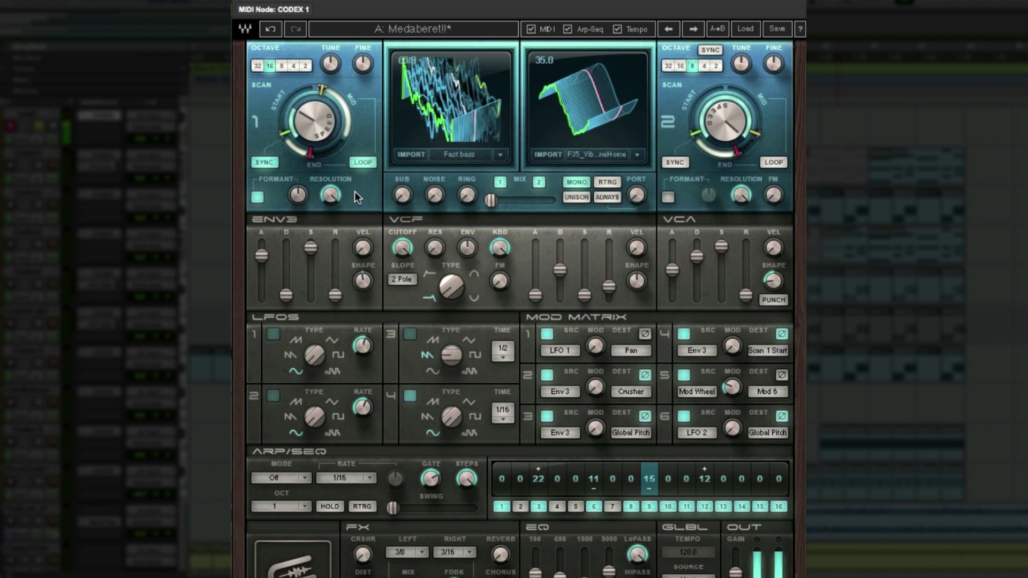
Turn off Sync for oscillator 1's scan and lower its Formant amount
{"action": "left_click", "coordinate": [268, 163]}
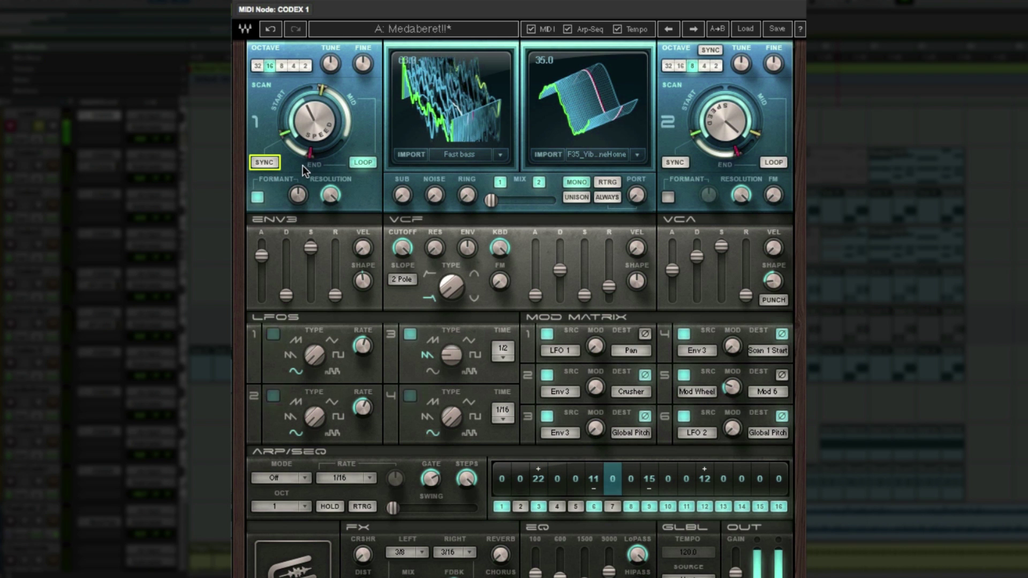
{"action": "left_click", "coordinate": [298, 195]}
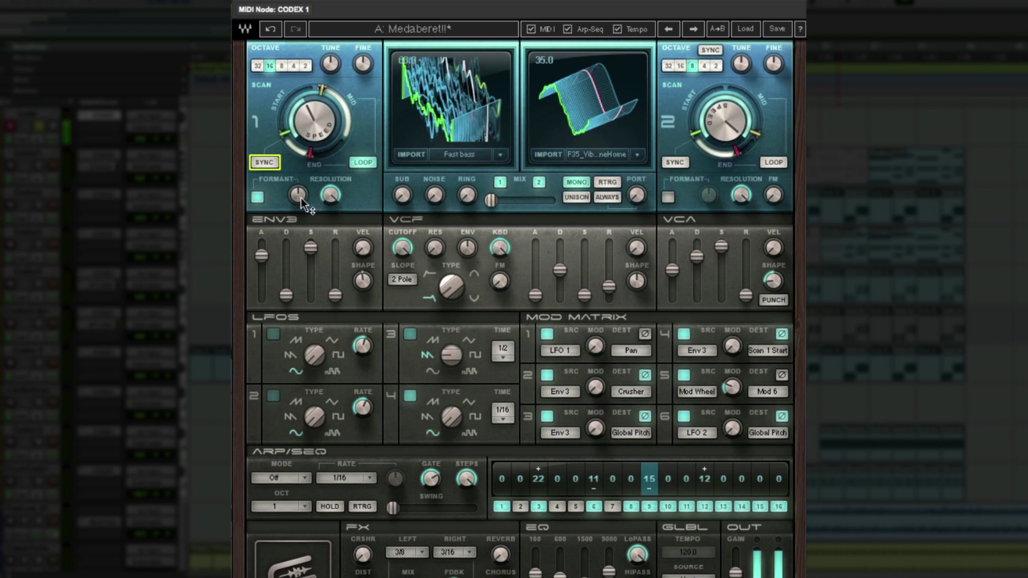
{"action": "left_click_drag", "start_coordinate": [298, 195], "coordinate": [298, 216]}
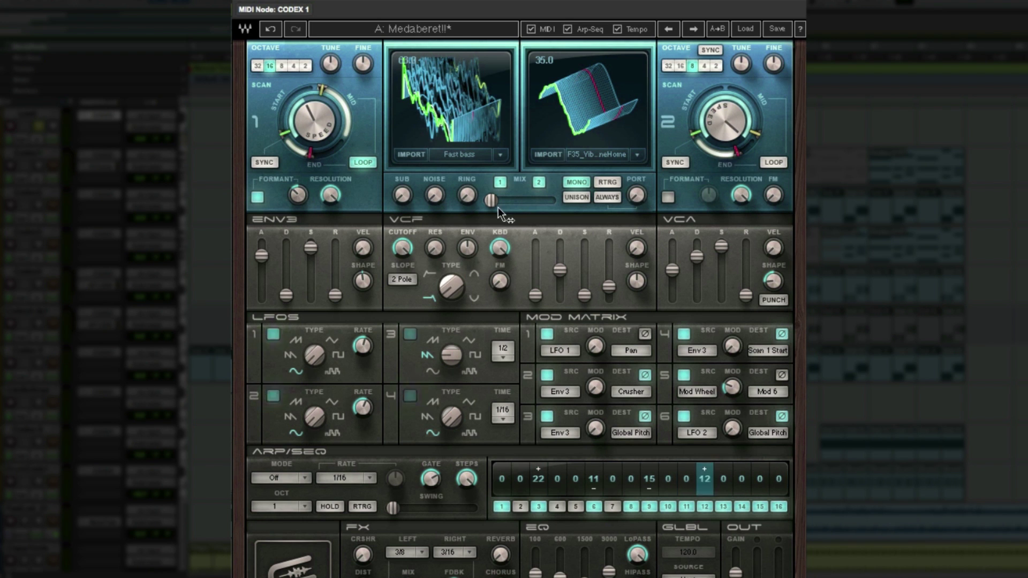
Try oscillator 2's pitch Sync with both oscillators mixed, and return the mix to -50.0 on oscillator 1's side
{"action": "left_click_drag", "start_coordinate": [490, 201], "coordinate": [519, 201]}
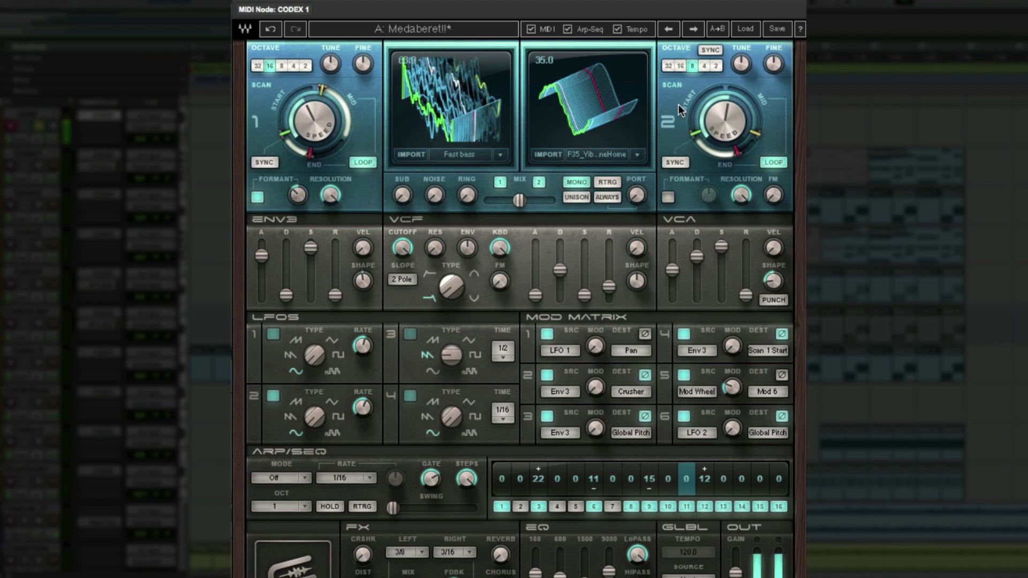
{"action": "left_click", "coordinate": [710, 50]}
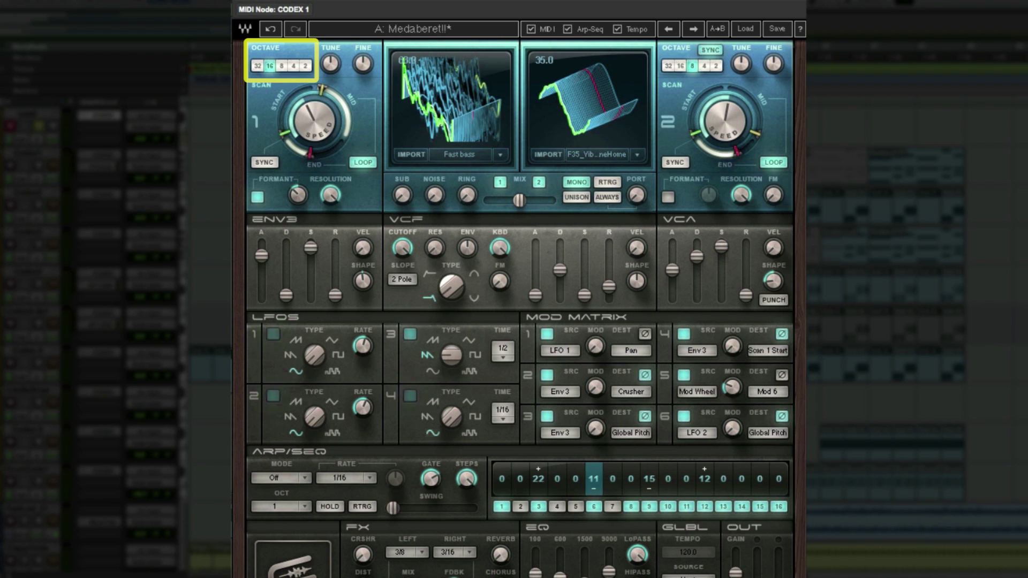
{"action": "left_click_drag", "start_coordinate": [519, 200], "coordinate": [491, 200]}
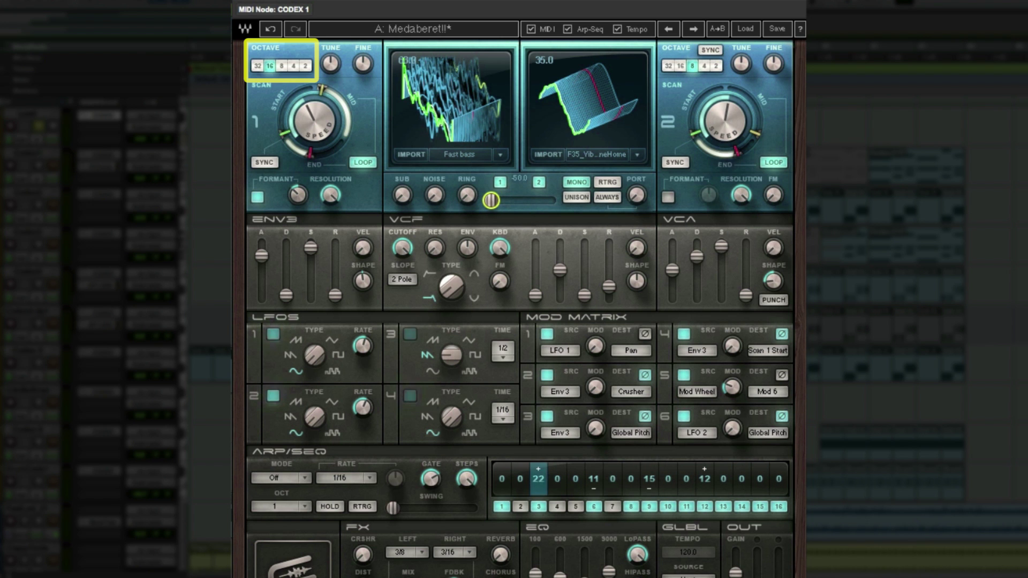
Compare oscillator 1's octave settings 8, 16 and 4, set the octave to 8, and try its Tune control
{"action": "left_click", "coordinate": [282, 65]}
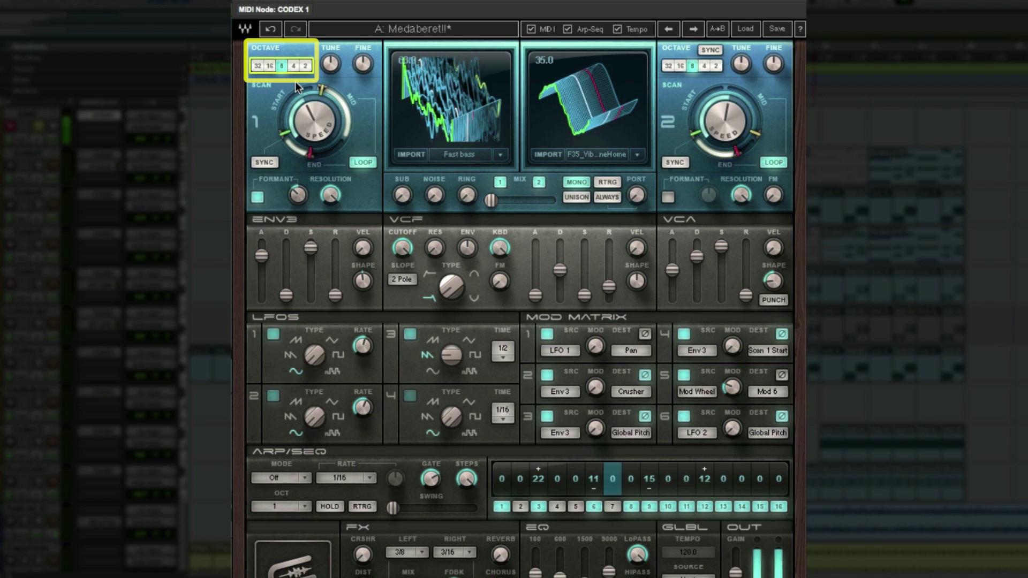
{"action": "left_click", "coordinate": [270, 64]}
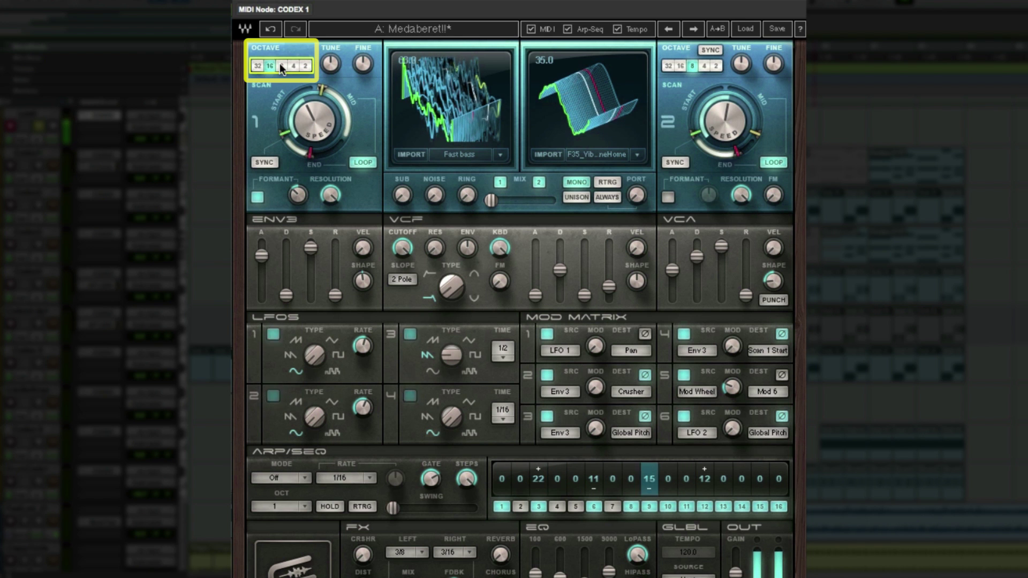
{"action": "left_click", "coordinate": [293, 65]}
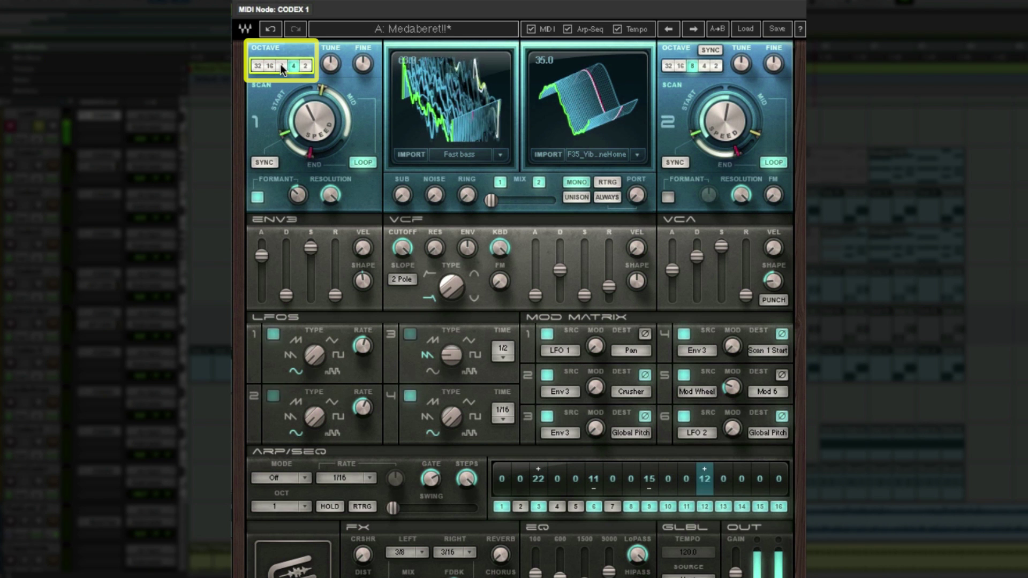
{"action": "left_click", "coordinate": [282, 66]}
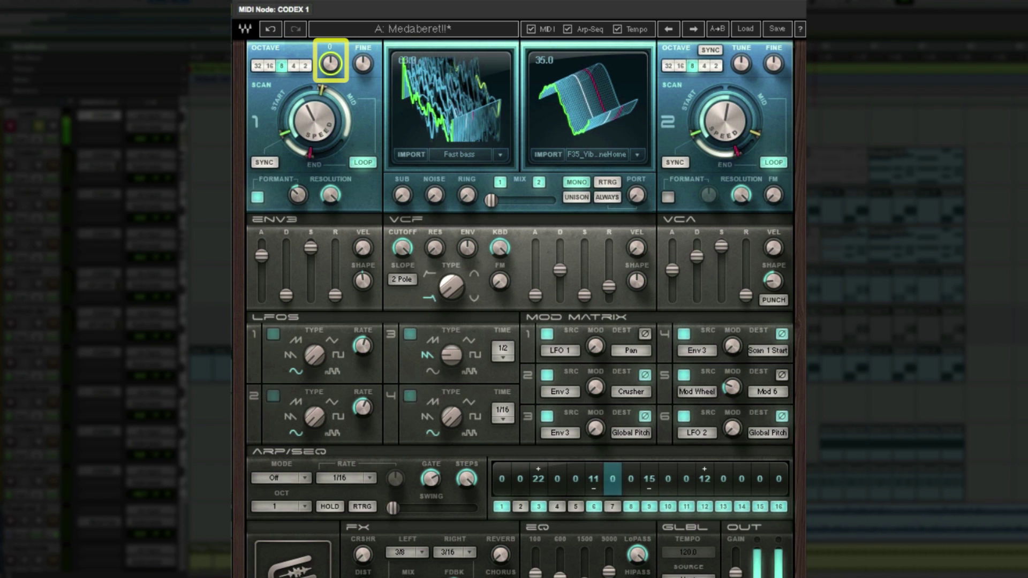
{"action": "left_click", "coordinate": [329, 64]}
{"action": "left_click_drag", "start_coordinate": [329, 65], "coordinate": [363, 60]}
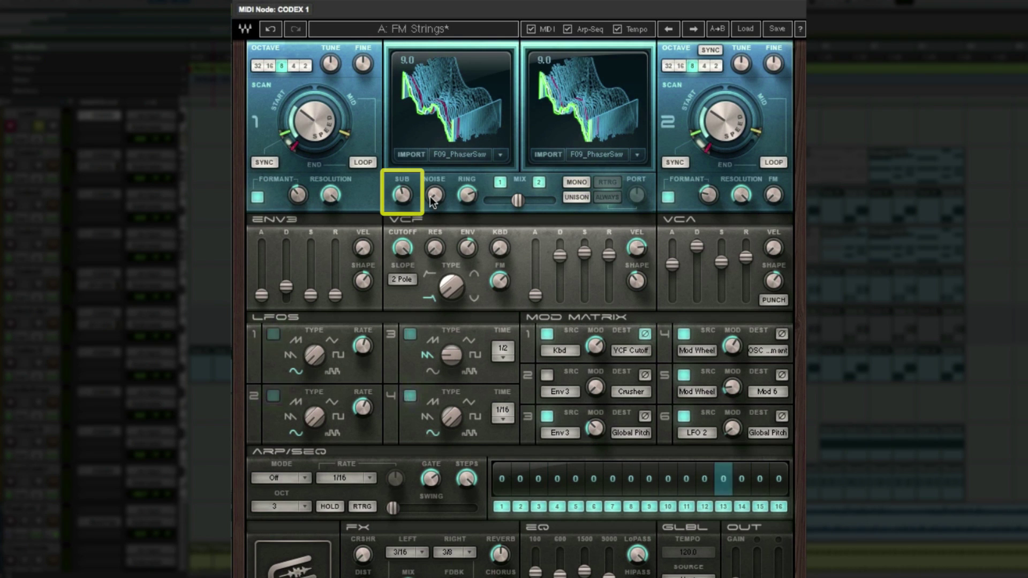
Adjust the Sub, Noise and Ring levels of the FM Strings preset
{"action": "left_click", "coordinate": [402, 196]}
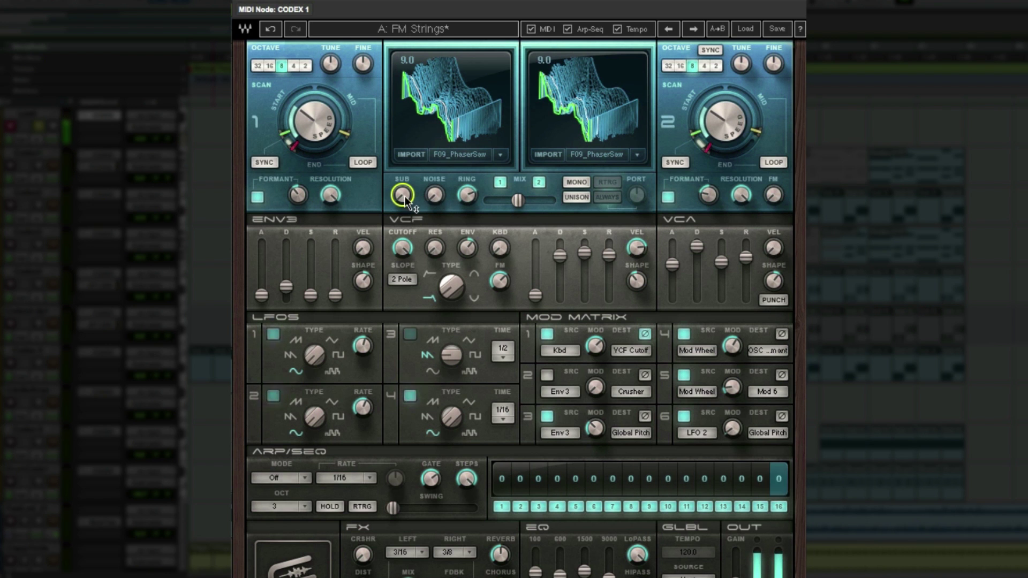
{"action": "left_click_drag", "start_coordinate": [402, 195], "coordinate": [402, 155]}
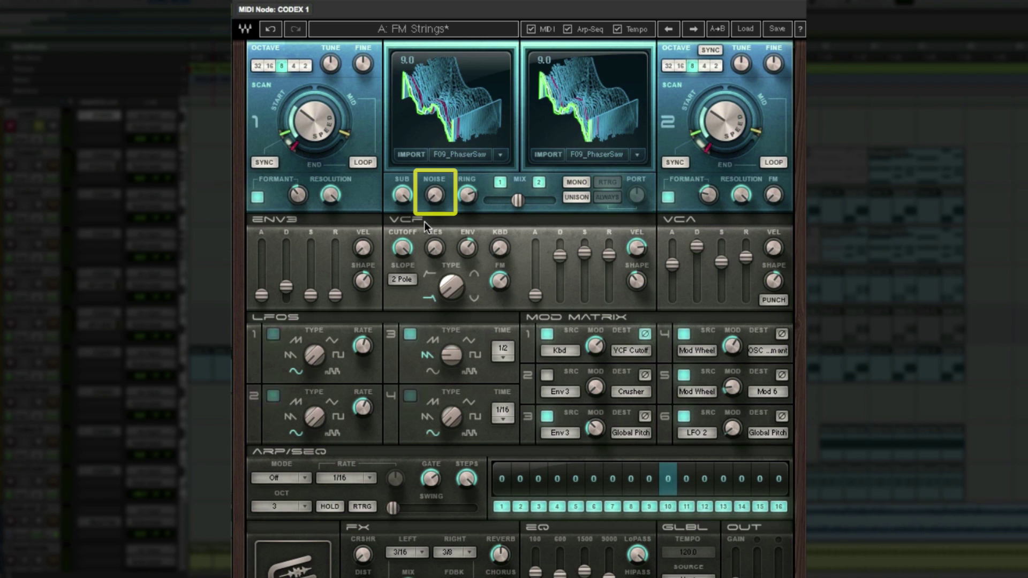
{"action": "mouse_move", "coordinate": [431, 197]}
{"action": "left_mouse_down"}
{"action": "mouse_move", "coordinate": [432, 182]}
{"action": "mouse_move", "coordinate": [431, 195]}
{"action": "left_mouse_up"}
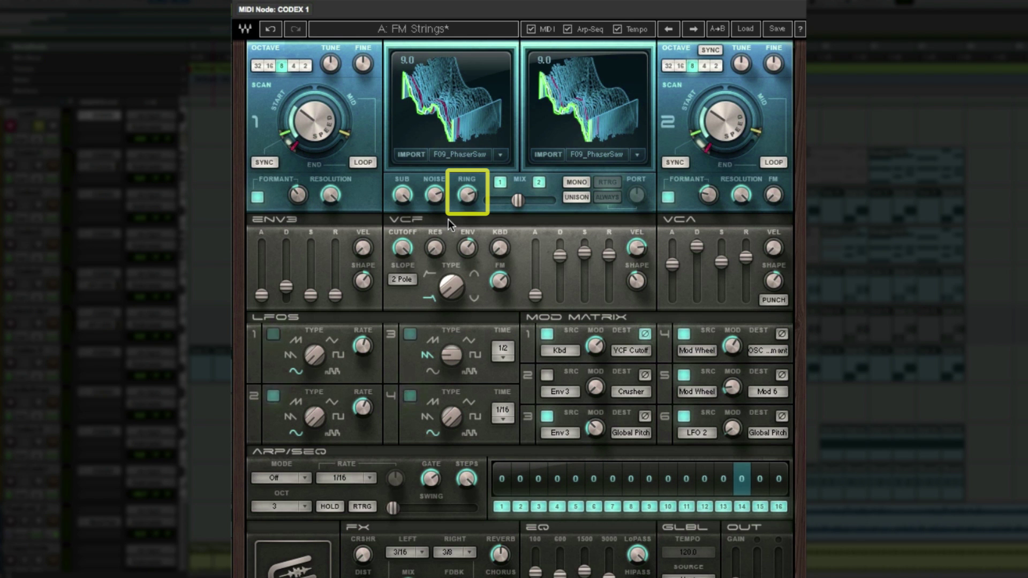
{"action": "left_click_drag", "start_coordinate": [463, 199], "coordinate": [463, 189]}
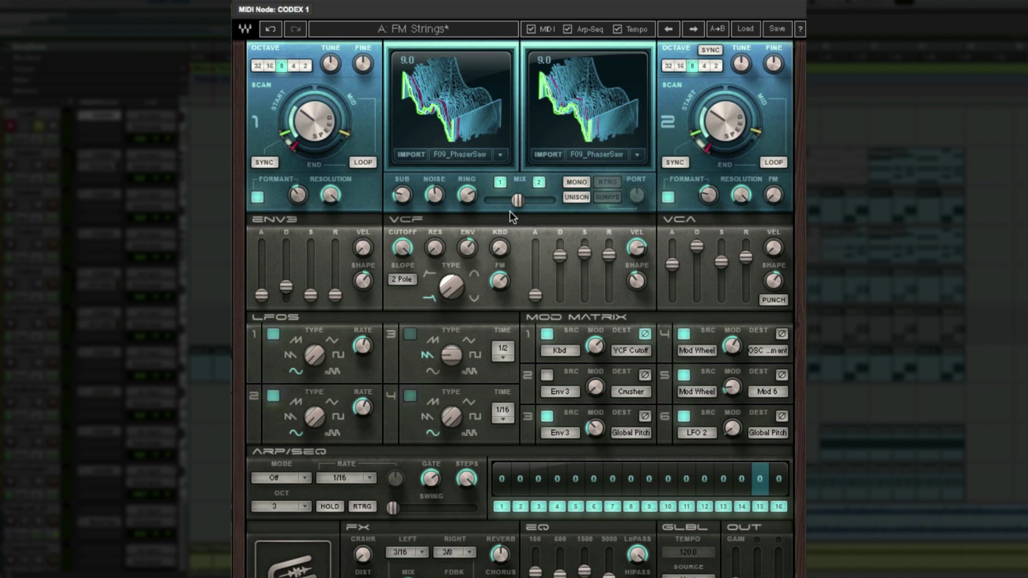
Compare Mono mode on and off, raise the portamento amount, and switch Mono off in favour of Unison
{"action": "left_click", "coordinate": [570, 181]}
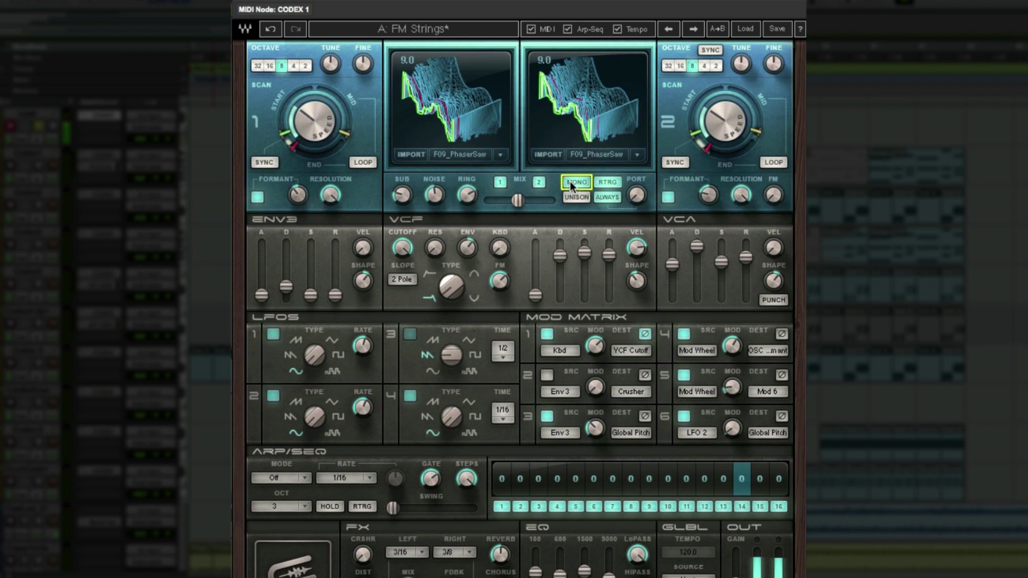
{"action": "left_click", "coordinate": [569, 181]}
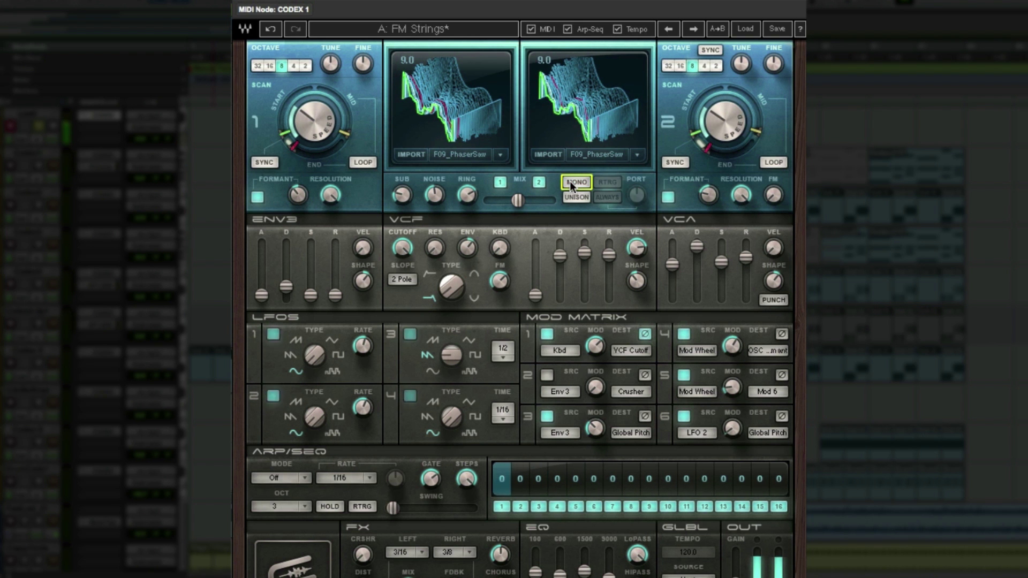
{"action": "left_click", "coordinate": [569, 181]}
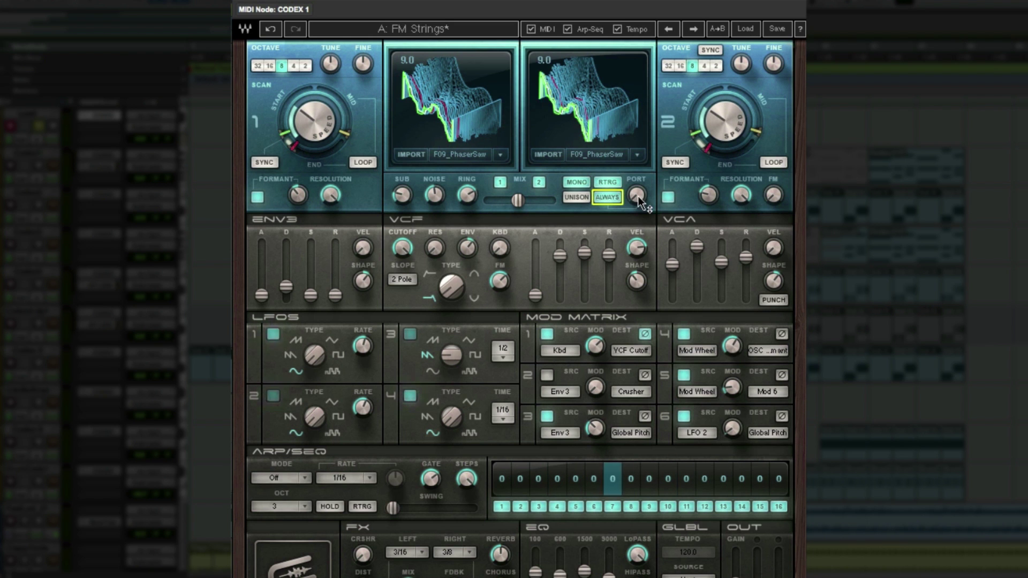
{"action": "mouse_move", "coordinate": [637, 196]}
{"action": "left_mouse_down"}
{"action": "mouse_move", "coordinate": [638, 153]}
{"action": "mouse_move", "coordinate": [638, 201]}
{"action": "mouse_move", "coordinate": [638, 181]}
{"action": "left_mouse_up"}
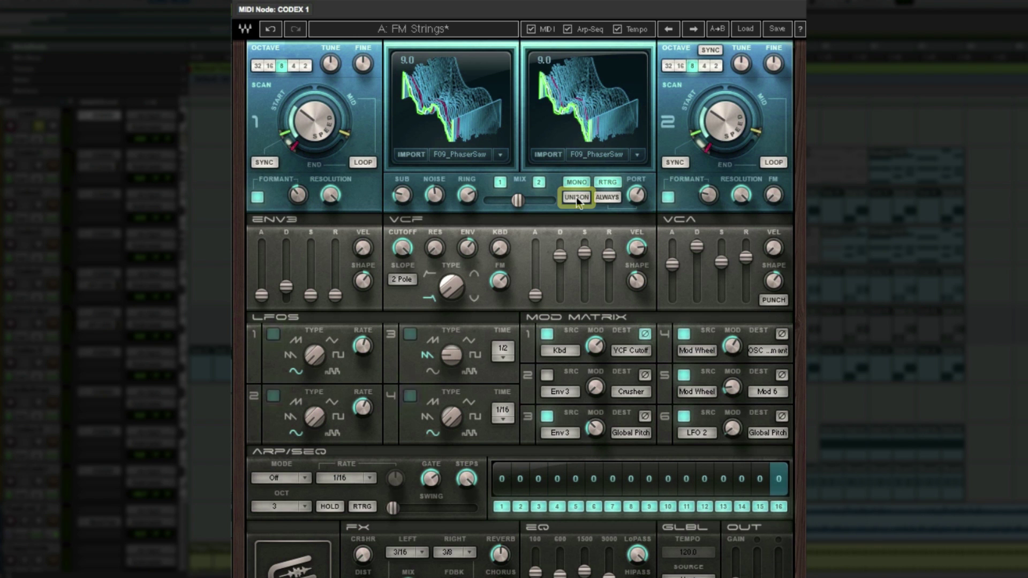
{"action": "left_click", "coordinate": [575, 182]}
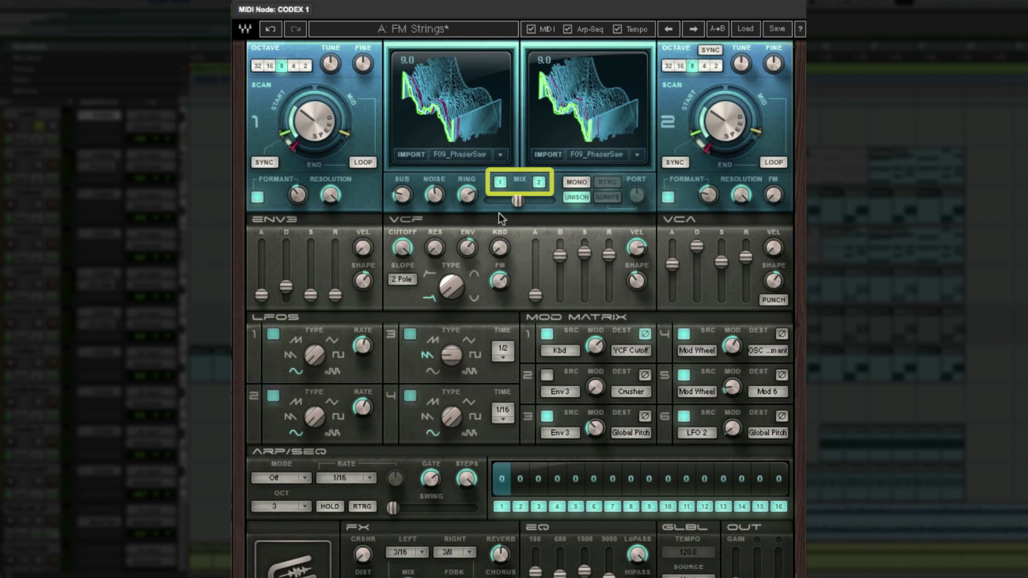
Switch oscillators 1 and 2 off and on in turn, and set the mix between them near the centre
{"action": "left_click", "coordinate": [498, 182]}
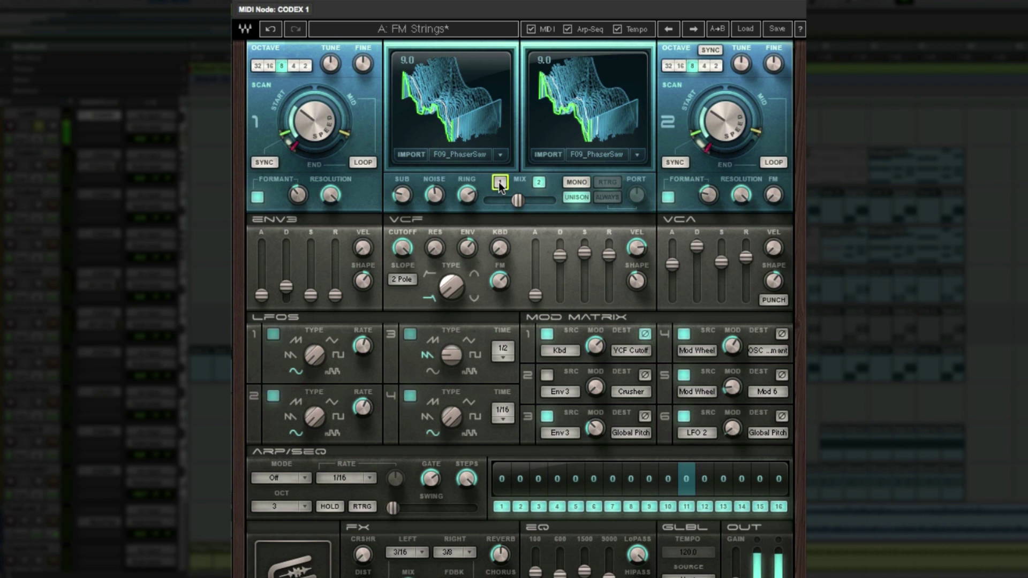
{"action": "left_click", "coordinate": [539, 182]}
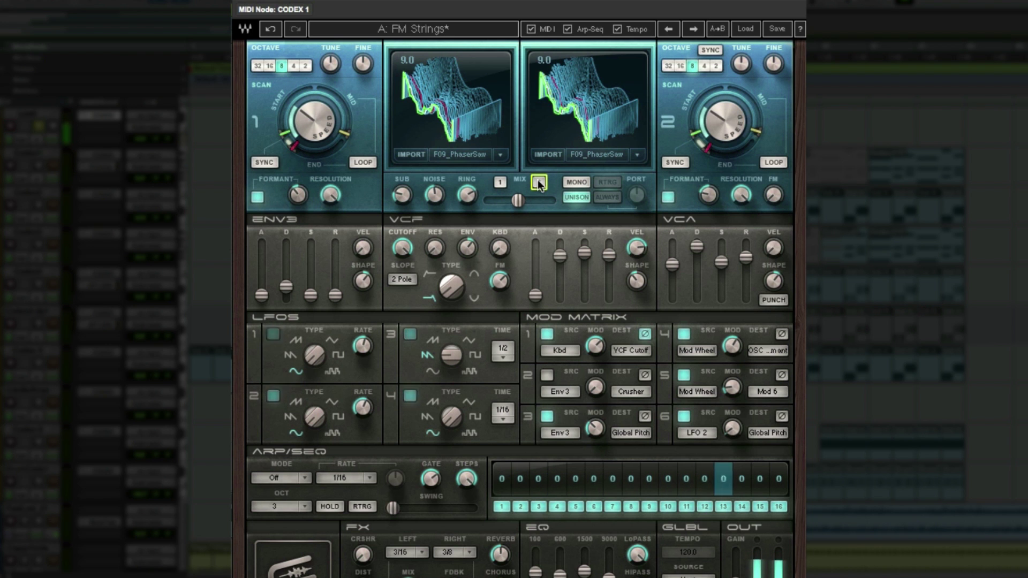
{"action": "left_click", "coordinate": [539, 183]}
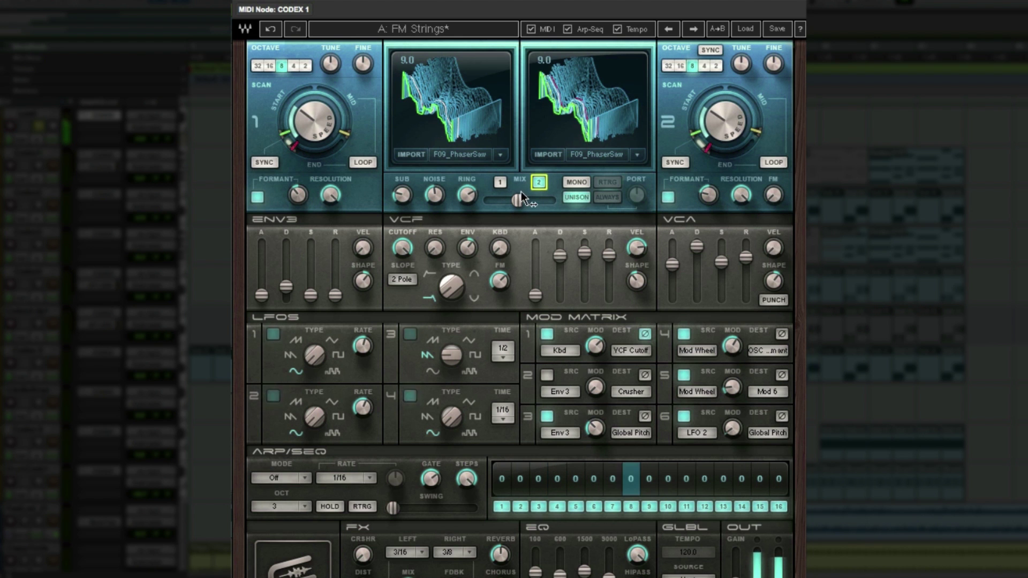
{"action": "left_click", "coordinate": [500, 182]}
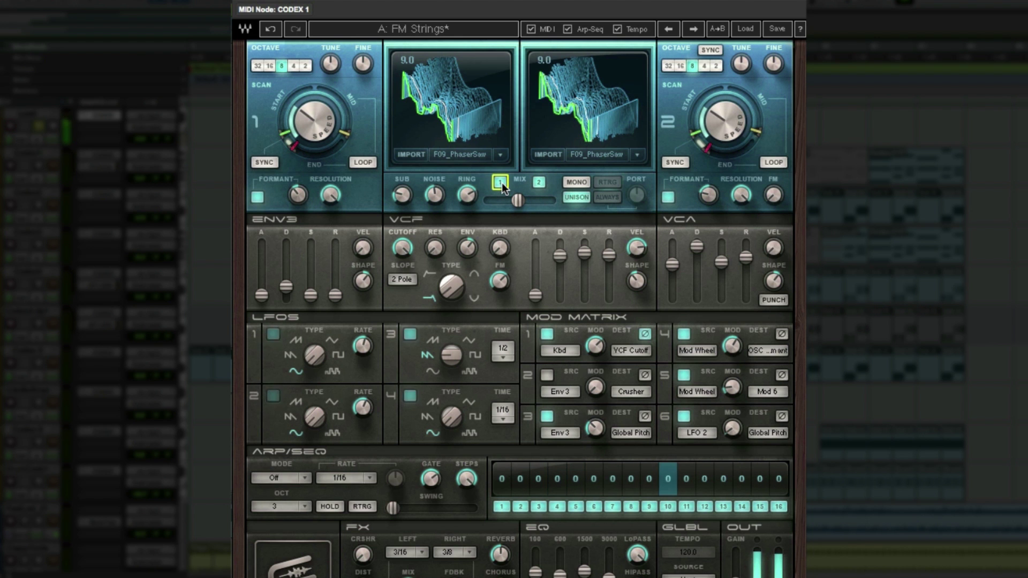
{"action": "mouse_move", "coordinate": [517, 201]}
{"action": "left_mouse_down"}
{"action": "mouse_move", "coordinate": [493, 200]}
{"action": "mouse_move", "coordinate": [547, 201]}
{"action": "mouse_move", "coordinate": [519, 200]}
{"action": "left_mouse_up"}
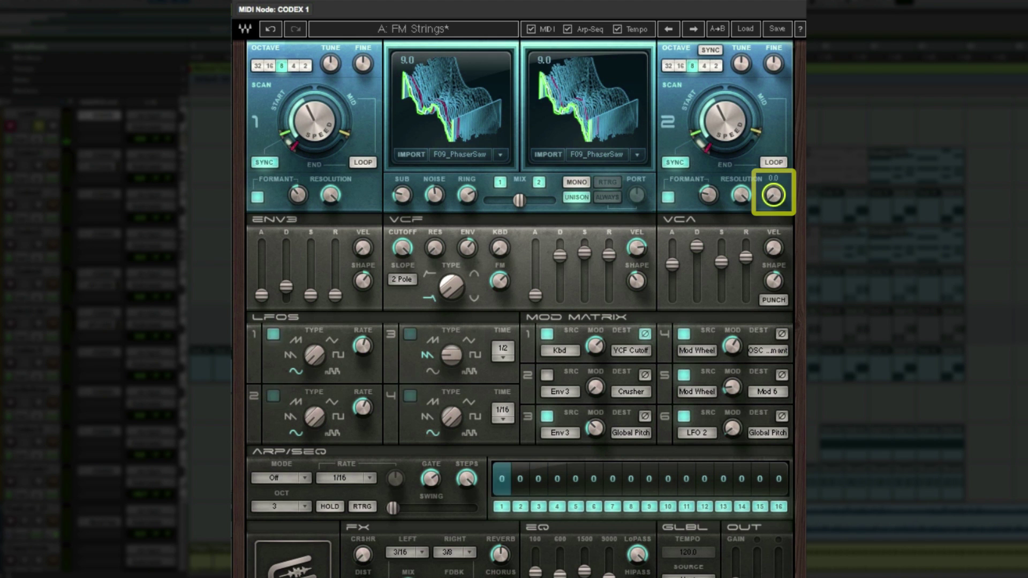
Try oscillator 2's FM amount and load the preset MPA is not Human
{"action": "mouse_move", "coordinate": [773, 196]}
{"action": "left_mouse_down"}
{"action": "mouse_move", "coordinate": [773, 184]}
{"action": "mouse_move", "coordinate": [773, 194]}
{"action": "left_mouse_up"}
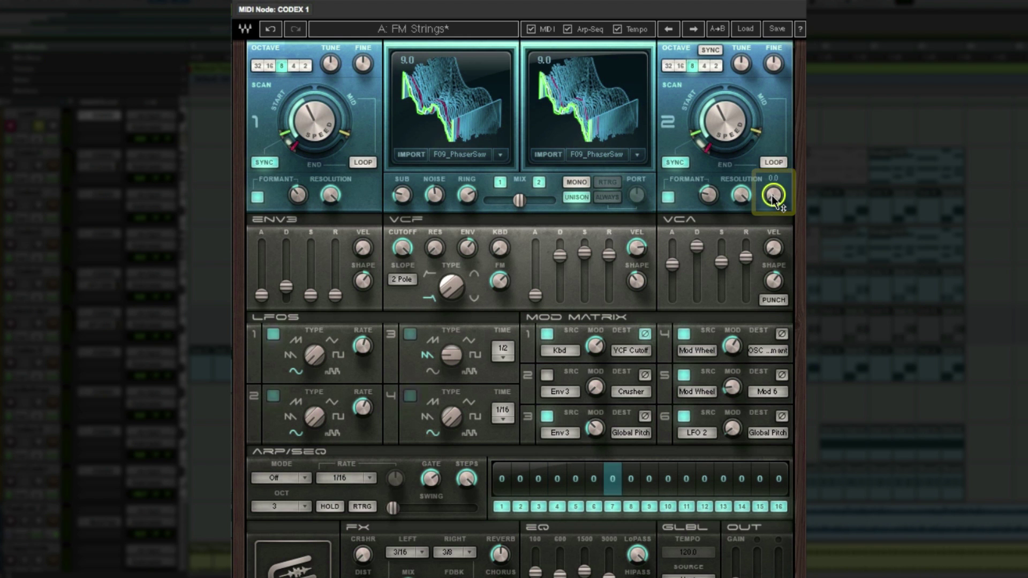
{"action": "left_click", "coordinate": [693, 29]}
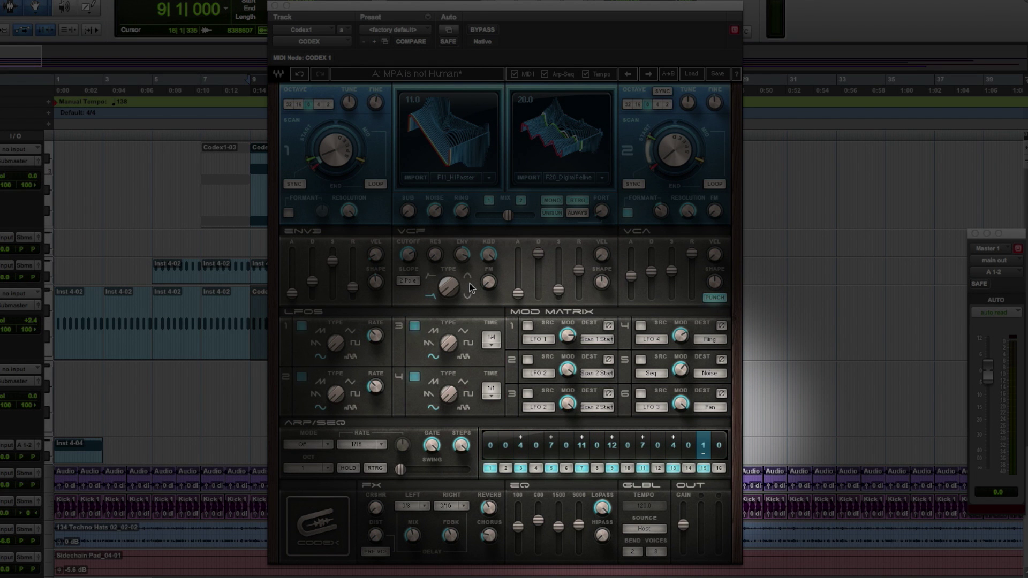
Examine the source and destination choices available in mod matrix slot 1
{"action": "left_click", "coordinate": [527, 326]}
{"action": "left_click", "coordinate": [535, 337]}
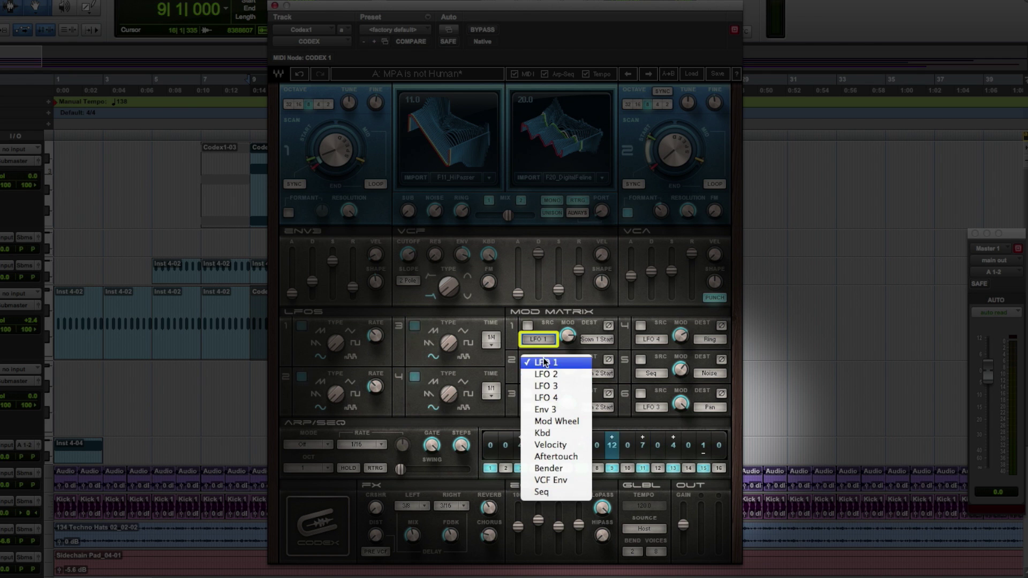
{"action": "left_click", "coordinate": [586, 338]}
{"action": "left_click", "coordinate": [586, 338]}
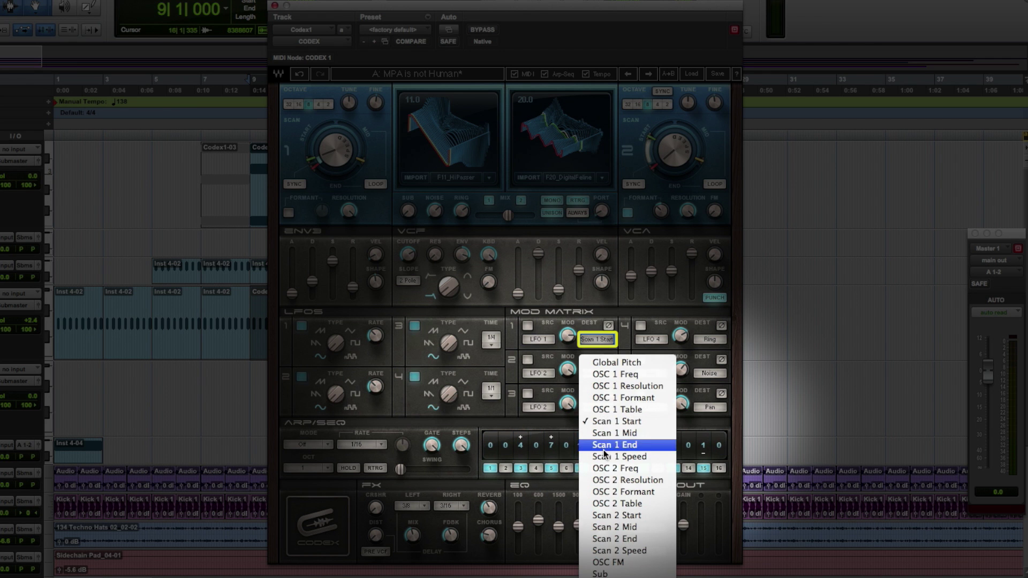
{"action": "scroll", "coordinate": [626, 375], "scroll_direction": "down", "scroll_amount": 10}
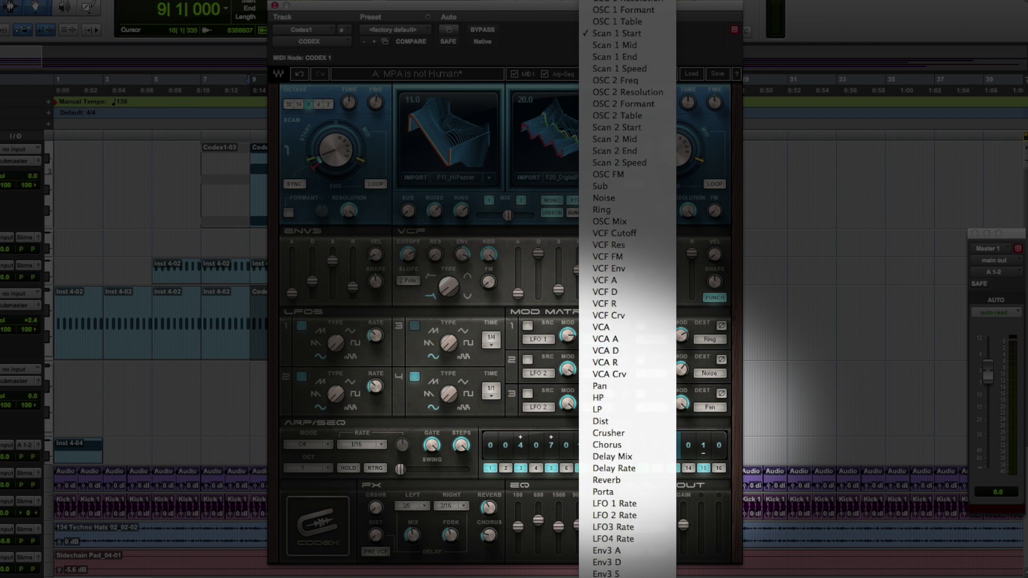
{"action": "left_click", "coordinate": [534, 441]}
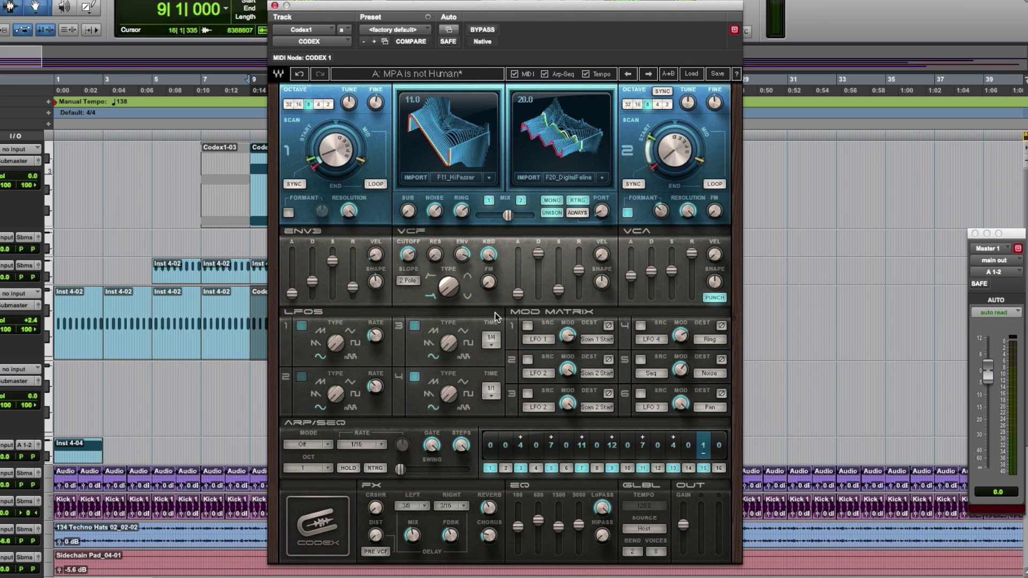
Switch Mono mode off, play the track briefly and select the Noise level control
{"action": "left_click", "coordinate": [551, 200]}
{"action": "key", "text": "space"}
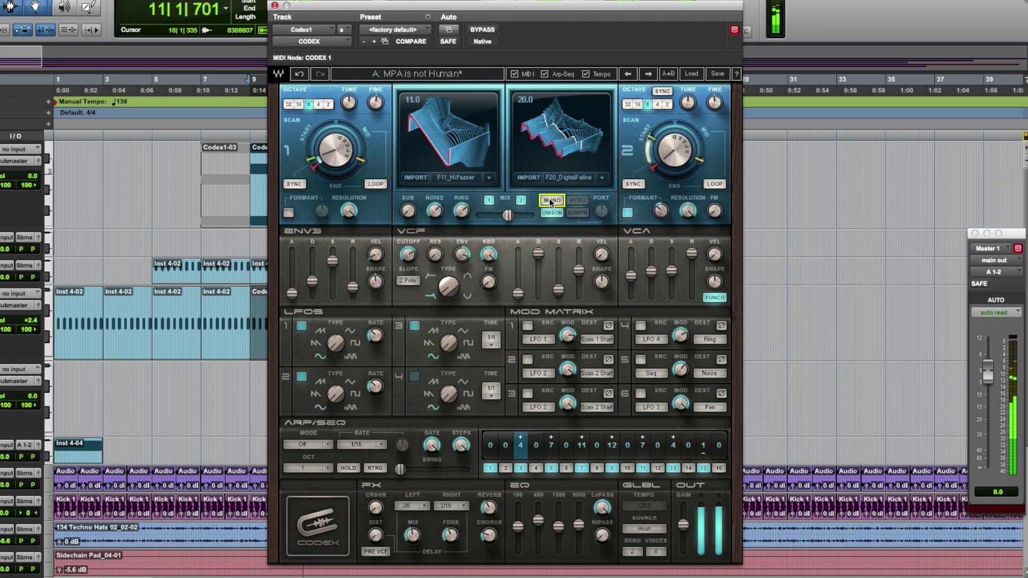
{"action": "key", "text": "space"}
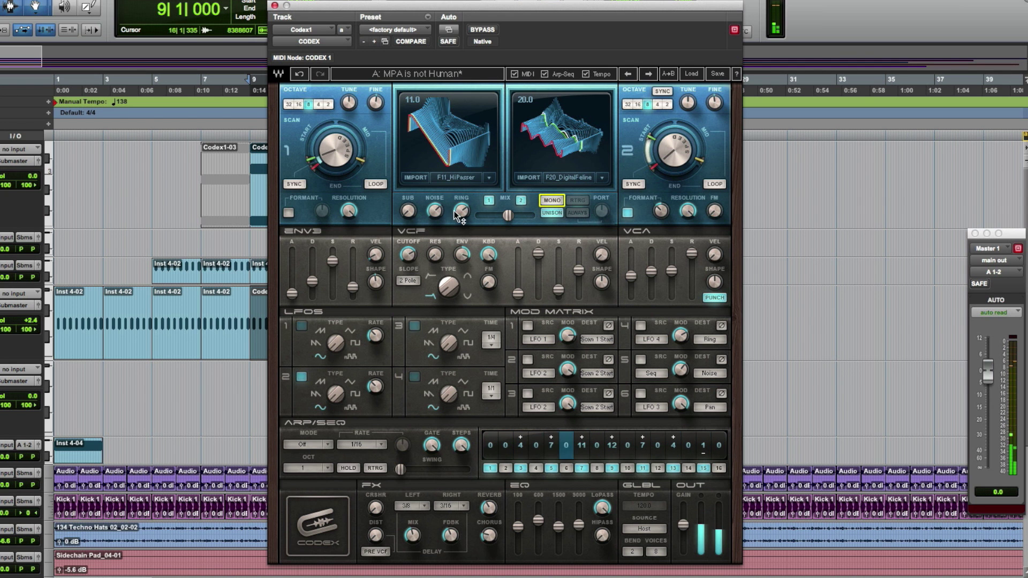
{"action": "left_click", "coordinate": [435, 212]}
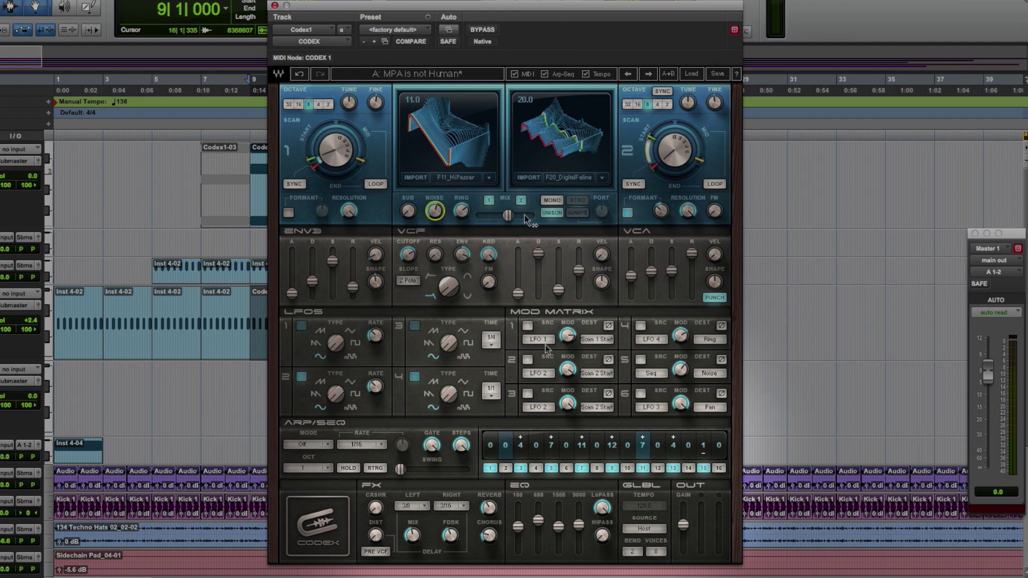
Check slot 1's list of modulation sources again and look through its destinations down to the envelope, arpeggiator and Mod entries
{"action": "left_click", "coordinate": [538, 339]}
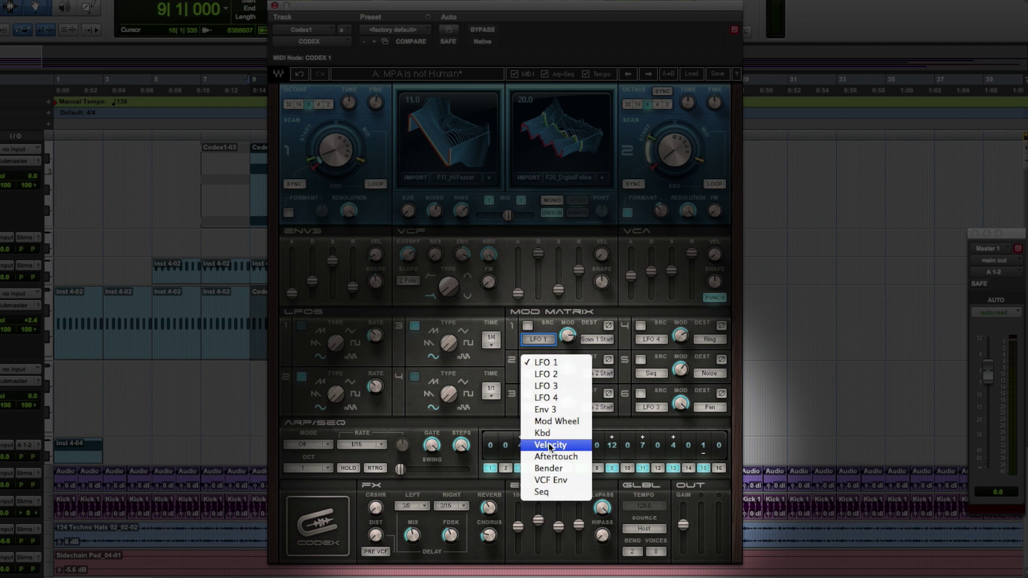
{"action": "left_click", "coordinate": [545, 326]}
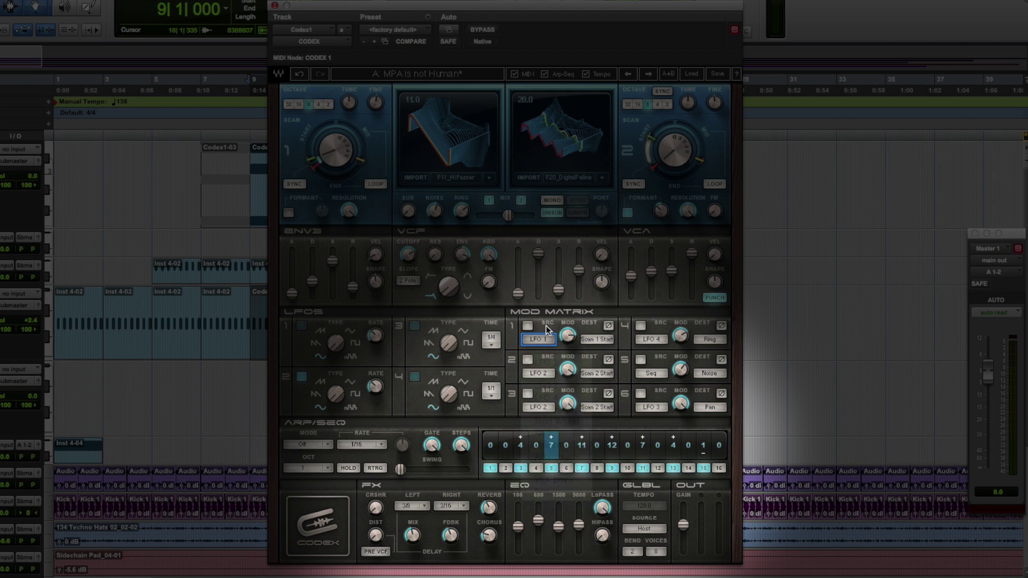
{"action": "left_click", "coordinate": [597, 339]}
{"action": "mouse_move", "coordinate": [615, 576]}
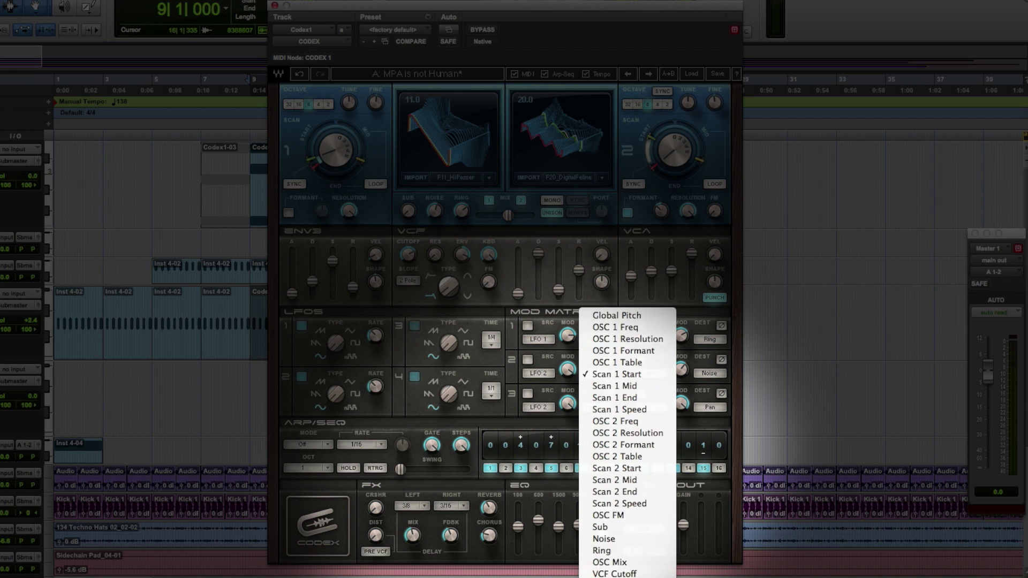
{"action": "scroll", "coordinate": [626, 289], "scroll_direction": "down", "scroll_amount": 3}
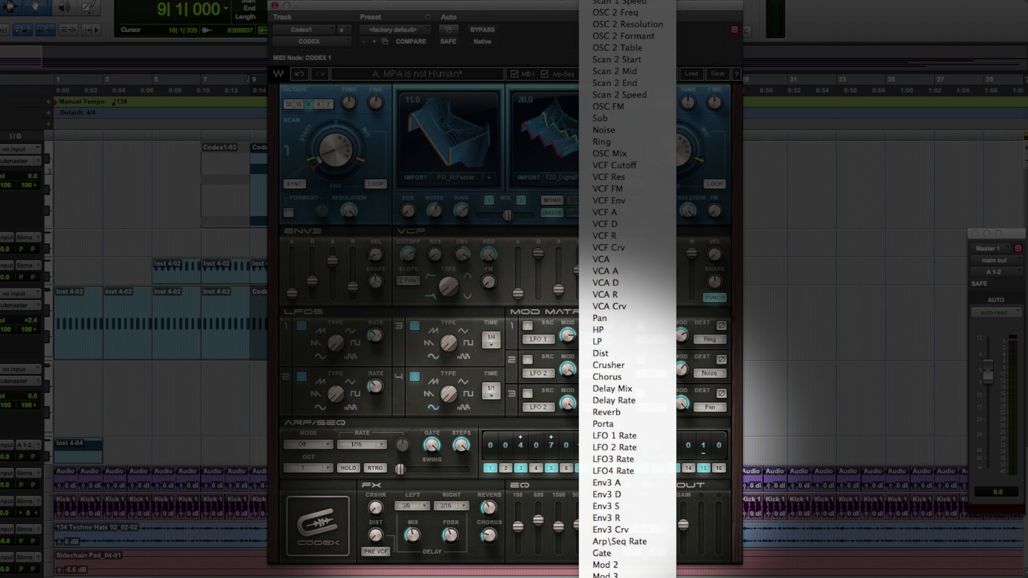
{"action": "left_click", "coordinate": [542, 388]}
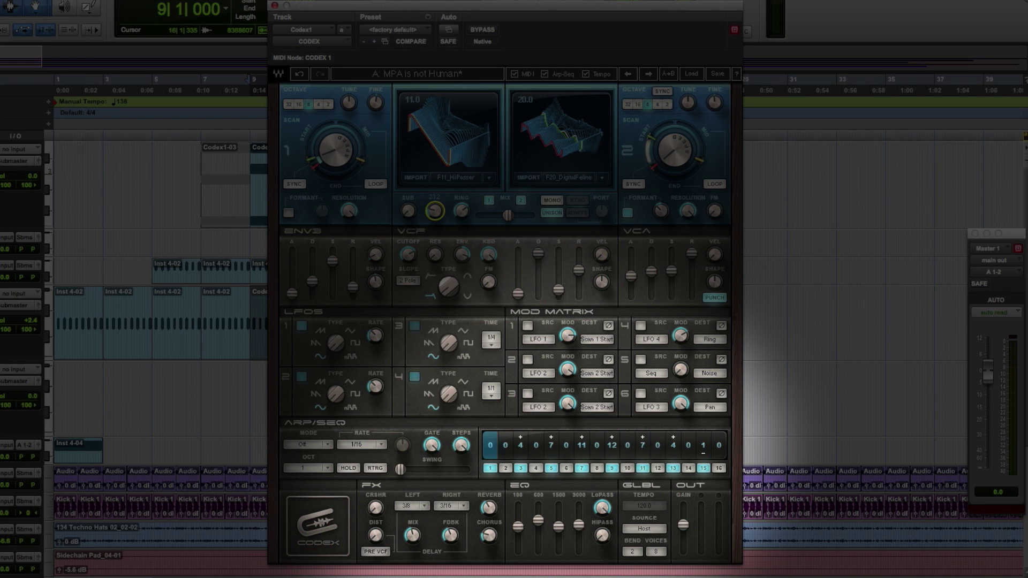
Set the Noise level to about 49 and, during playback, enable slot 5's Seq-to-Noise modulation with an amount of about 56
{"action": "left_click_drag", "start_coordinate": [434, 212], "coordinate": [434, 211]}
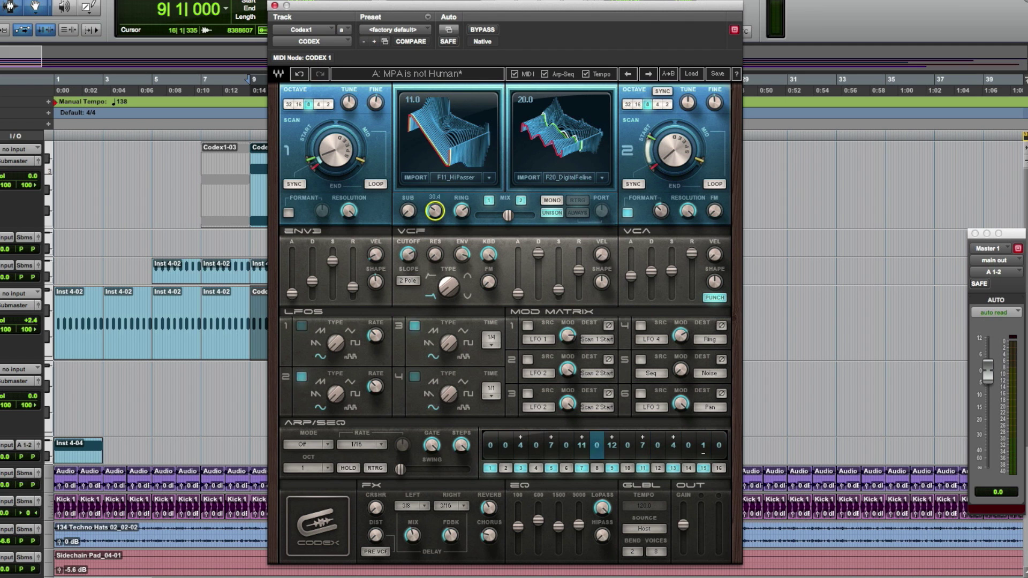
{"action": "key", "text": "space"}
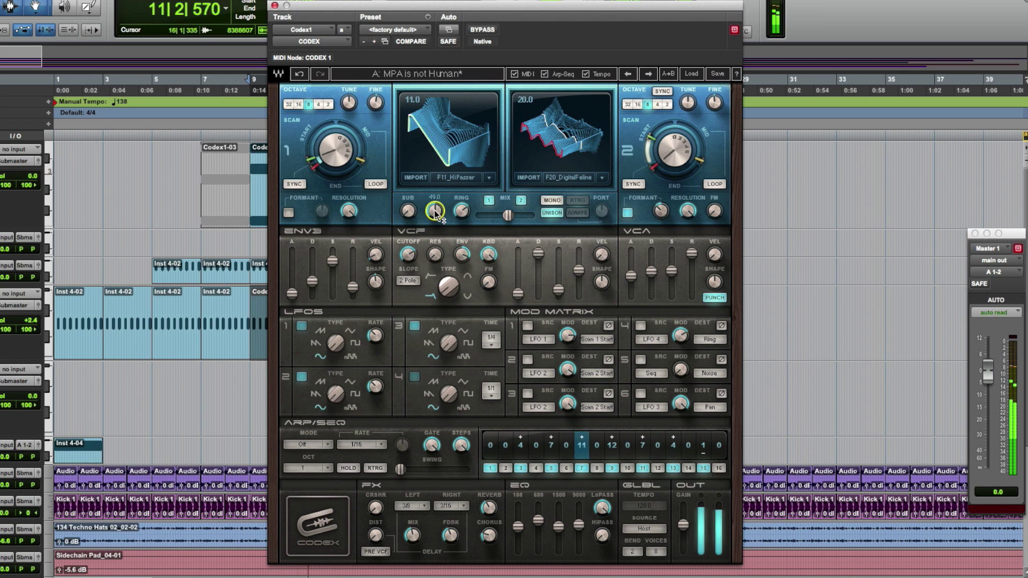
{"action": "left_click", "coordinate": [642, 360]}
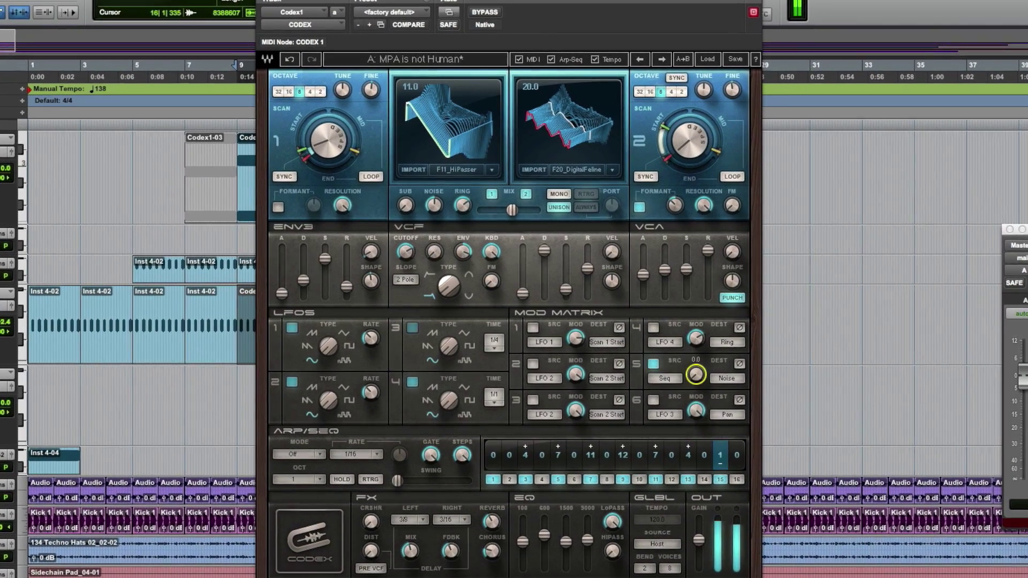
{"action": "left_click_drag", "start_coordinate": [695, 374], "coordinate": [723, 373]}
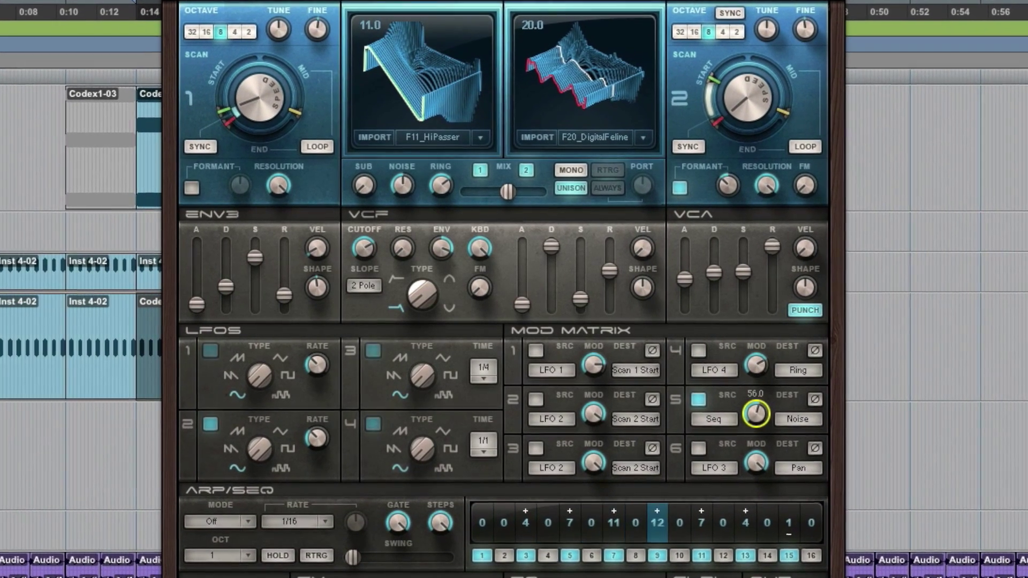
{"action": "left_click_drag", "start_coordinate": [755, 413], "coordinate": [755, 412]}
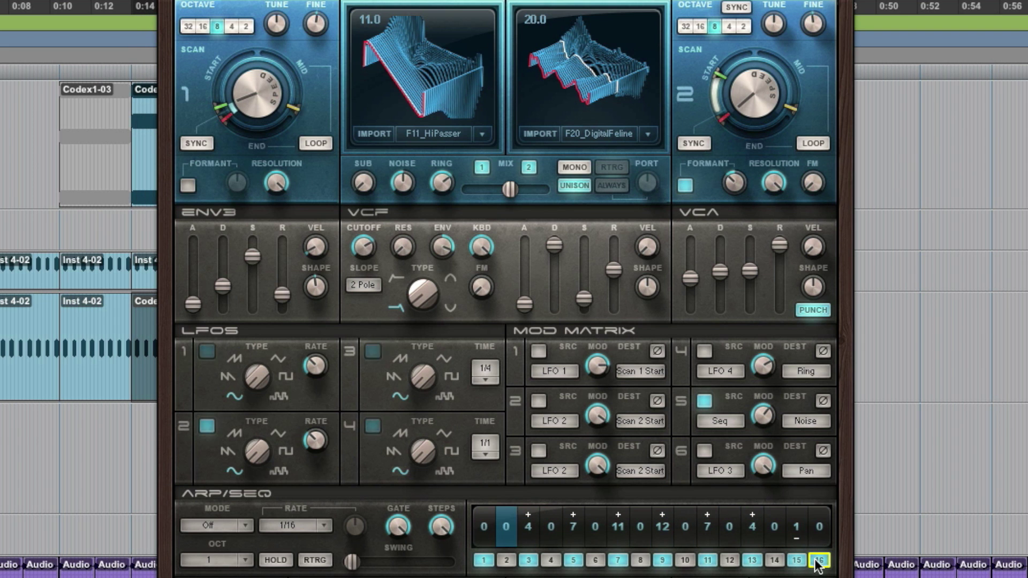
Activate sequencer steps 14 and 16, and switch off the modulation in slot 5
{"action": "left_click", "coordinate": [774, 561]}
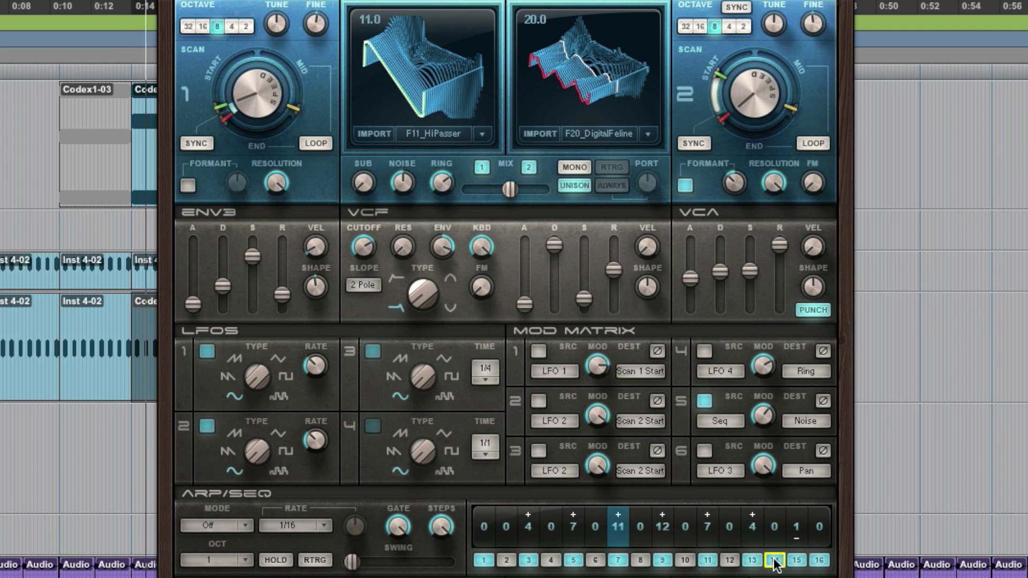
{"action": "left_click", "coordinate": [705, 399]}
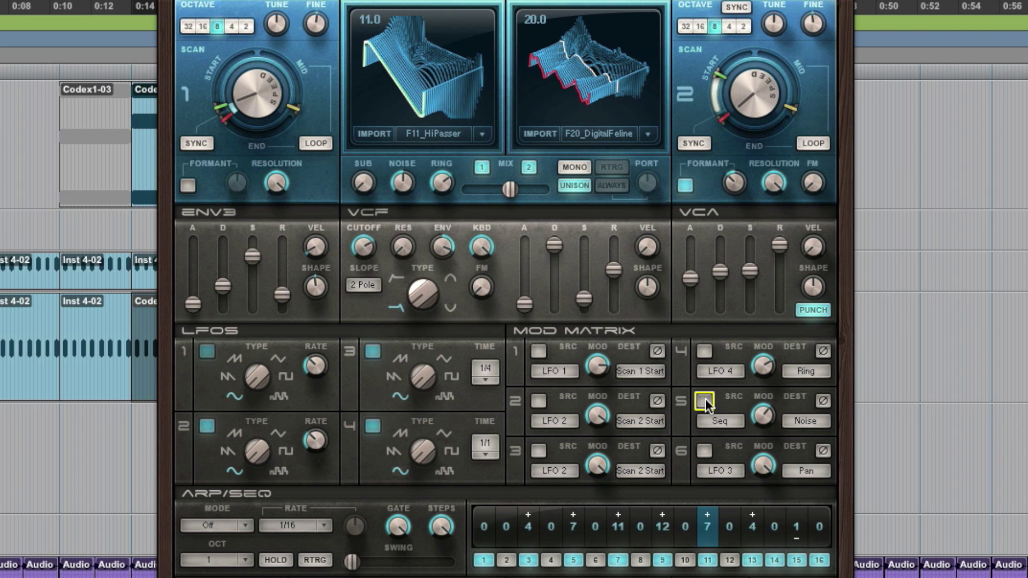
Review the source and destination choices of mod matrix slot 5, leaving Seq and Noise assigned
{"action": "left_click", "coordinate": [733, 417]}
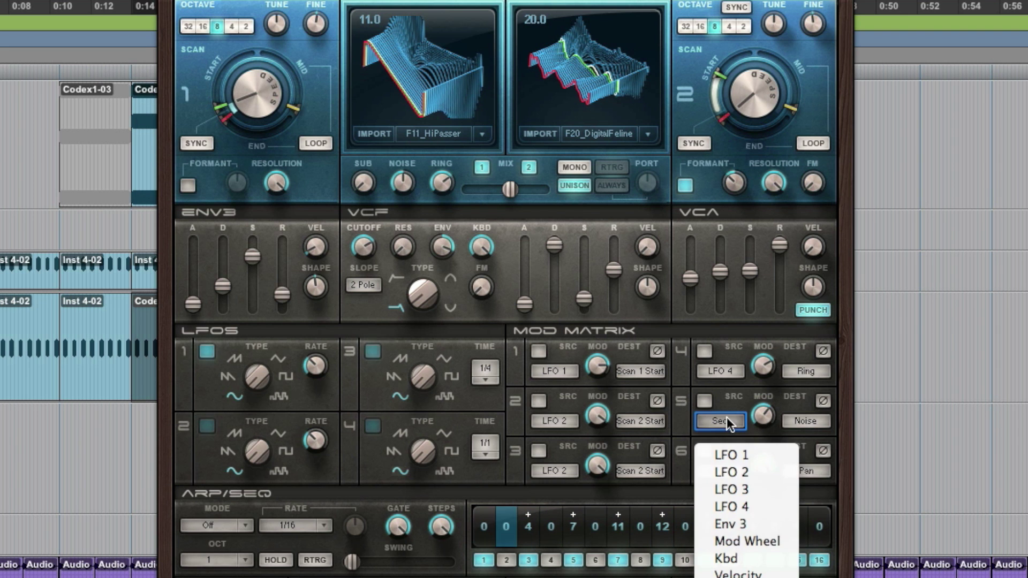
{"action": "left_click", "coordinate": [658, 567]}
{"action": "left_click", "coordinate": [789, 421]}
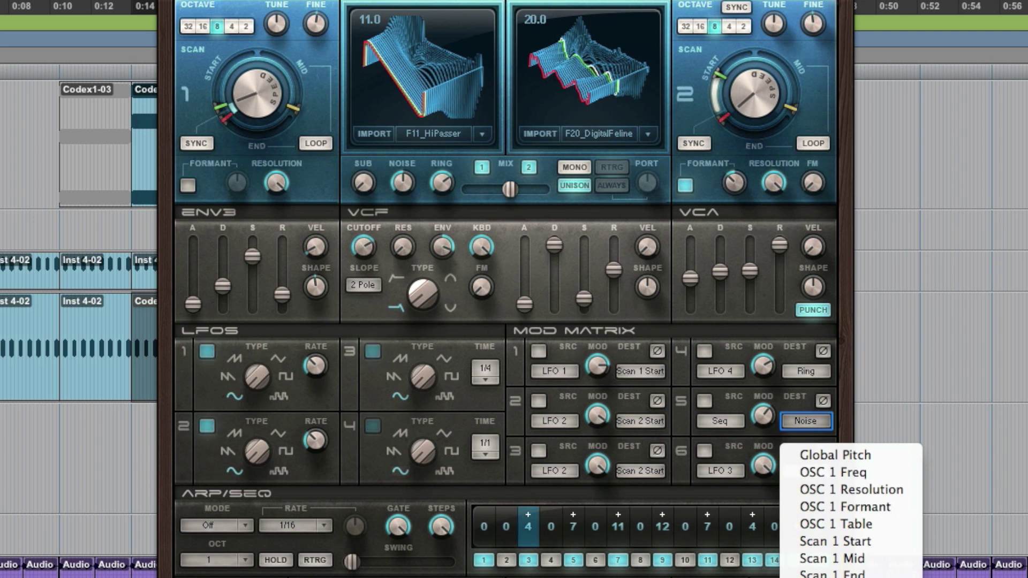
{"action": "left_click", "coordinate": [734, 571]}
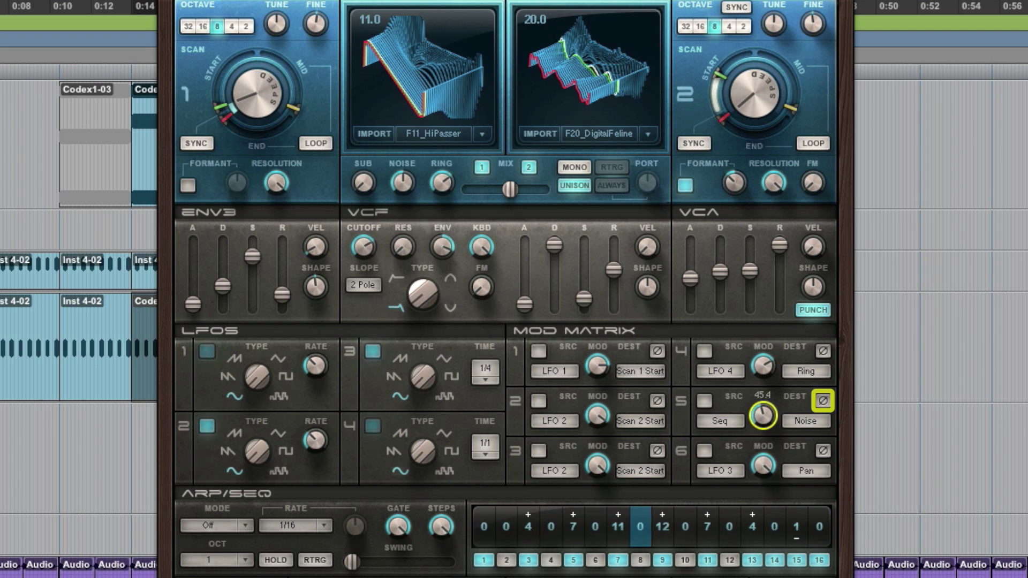
Invert slot 5's modulation, audition it with its amount raised to about 88.5, and switch the slot off
{"action": "left_click", "coordinate": [822, 401]}
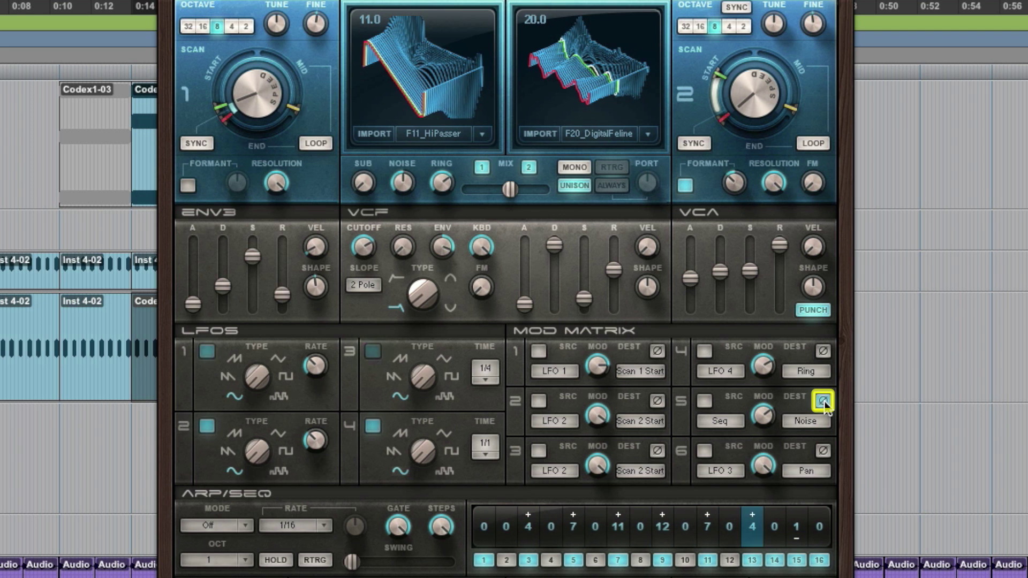
{"action": "left_click", "coordinate": [704, 401]}
{"action": "left_click_drag", "start_coordinate": [762, 416], "coordinate": [767, 418]}
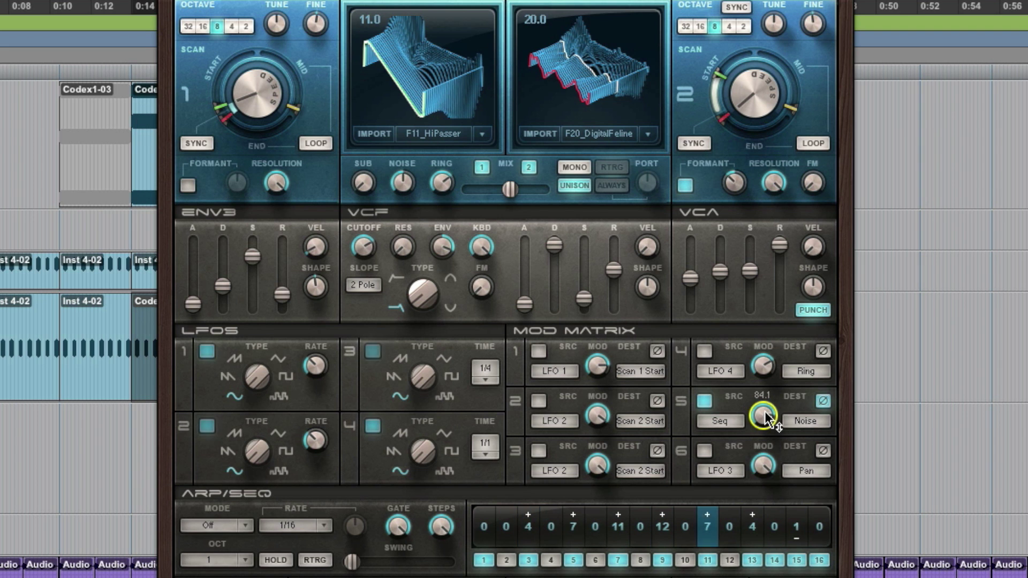
{"action": "left_click_drag", "start_coordinate": [766, 419], "coordinate": [766, 418]}
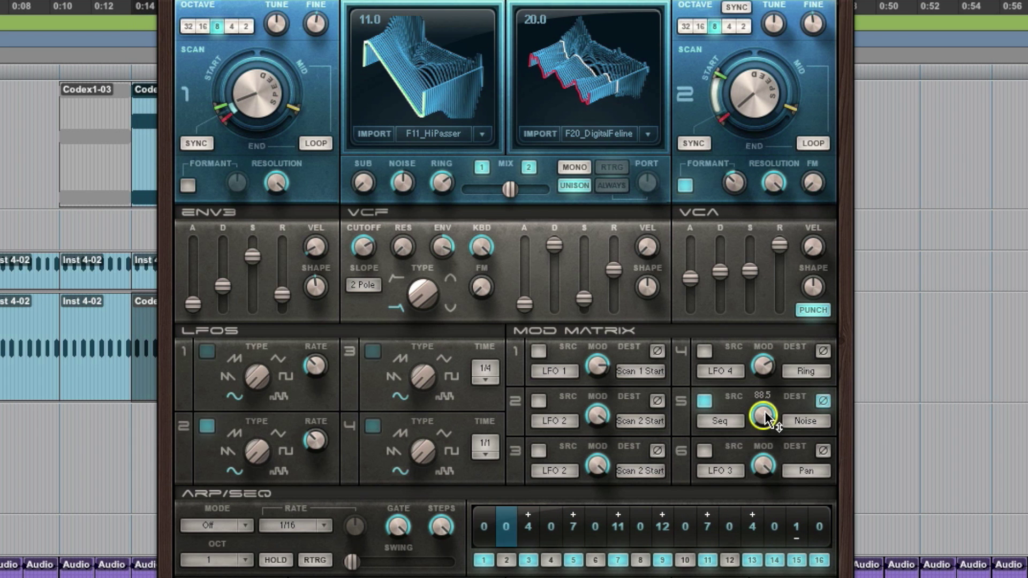
{"action": "left_click", "coordinate": [704, 400]}
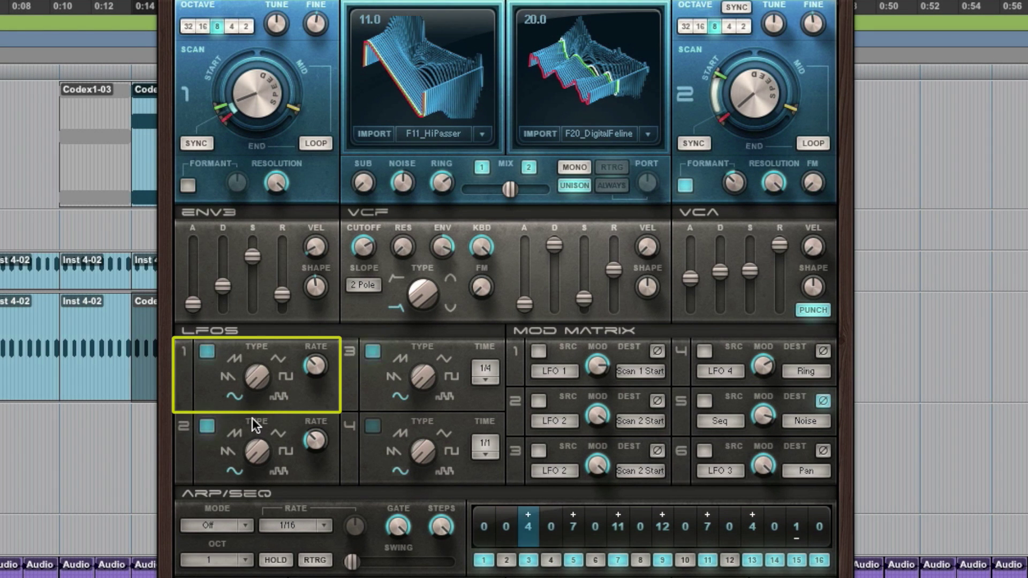
Enable mod matrix slot 1 with LFO 1 driving Scan 1 Start and turn its modulation amount up to near maximum
{"action": "left_click", "coordinate": [540, 352]}
{"action": "left_click", "coordinate": [563, 368]}
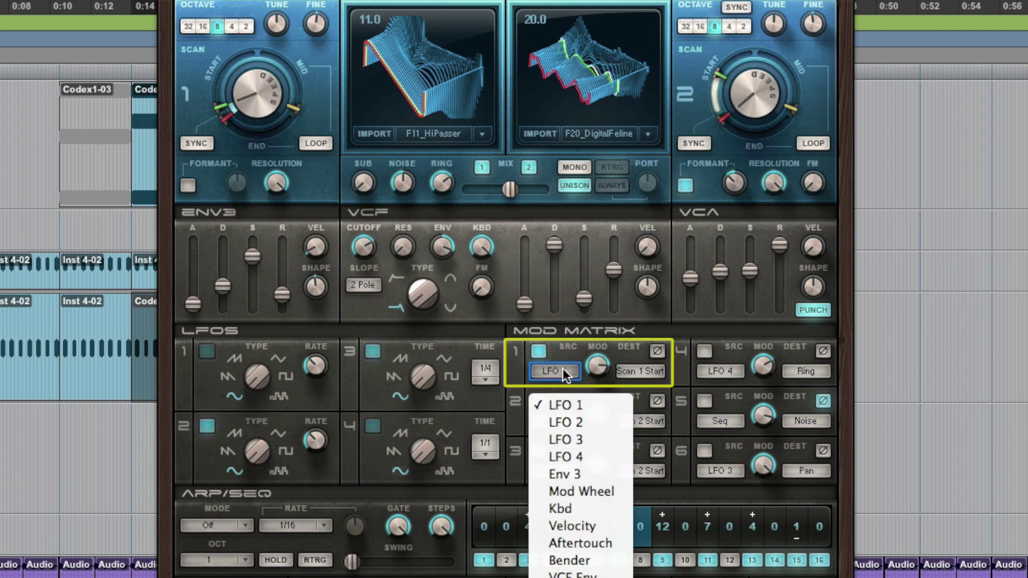
{"action": "left_click", "coordinate": [563, 368]}
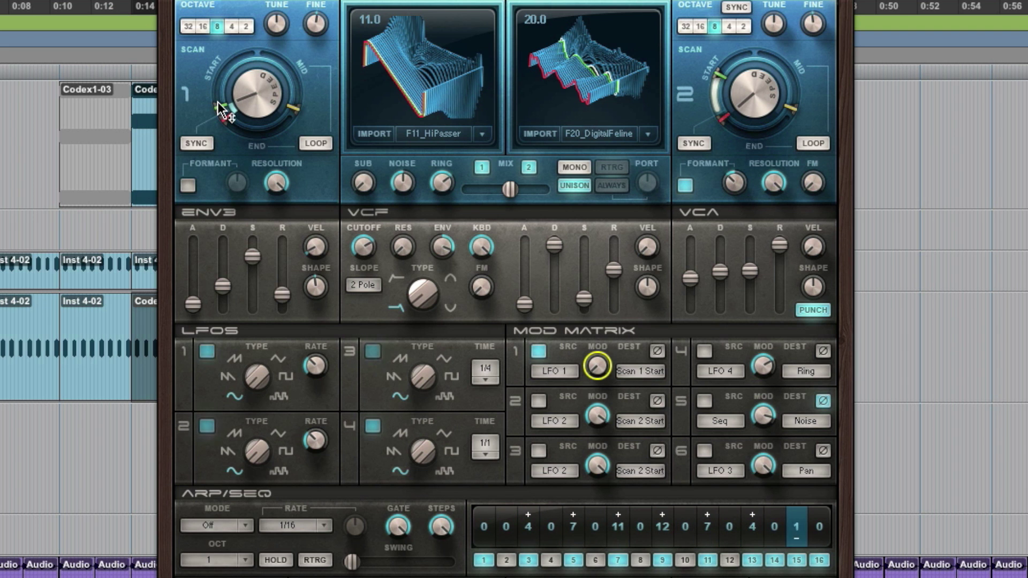
{"action": "mouse_move", "coordinate": [597, 367]}
{"action": "left_mouse_down"}
{"action": "mouse_move", "coordinate": [596, 343]}
{"action": "mouse_move", "coordinate": [595, 372]}
{"action": "left_mouse_up"}
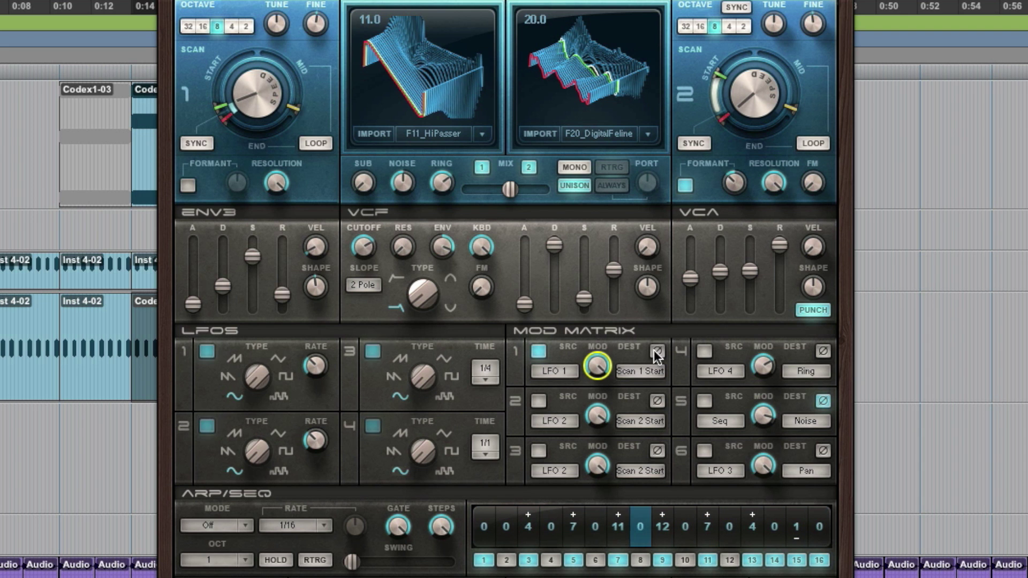
Enable slot 2's LFO 2 modulation of Scan 2 Start and switch LFO 2 to a square wave
{"action": "left_click", "coordinate": [540, 400]}
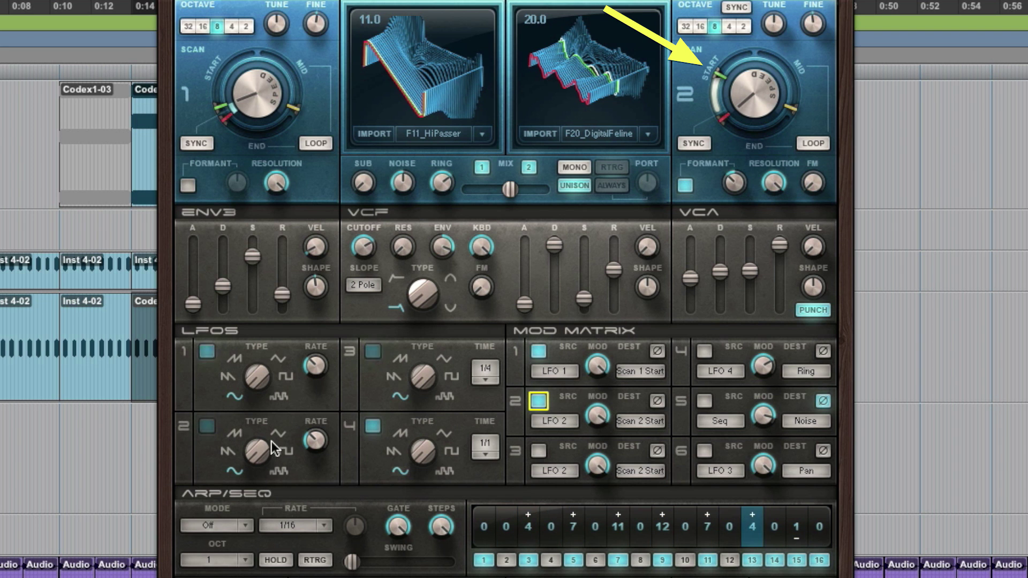
{"action": "left_click", "coordinate": [285, 450]}
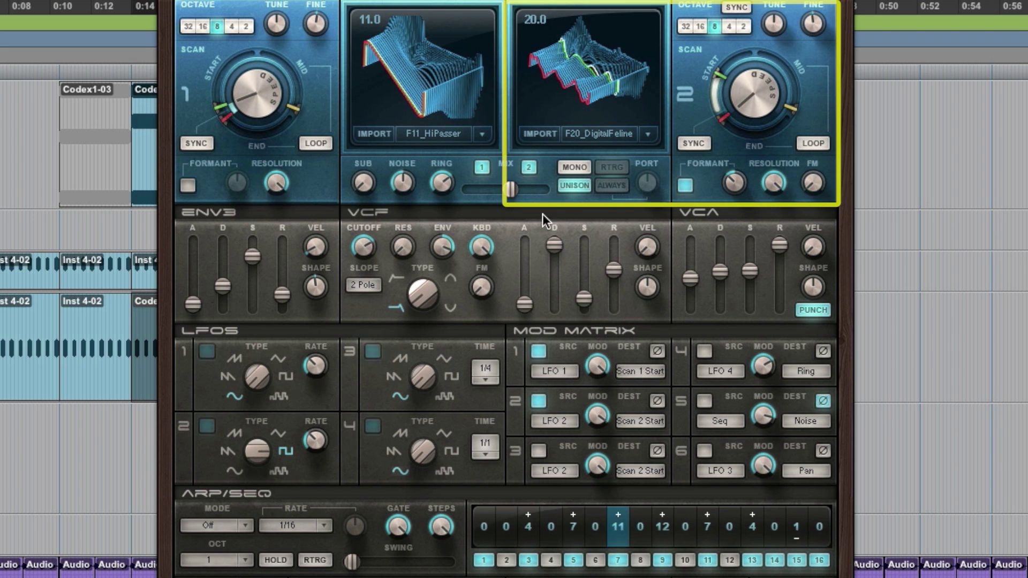
Sweep slot 2's modulation amount from near zero to about 71 and slightly back, and return the oscillator mix to the centre
{"action": "left_click", "coordinate": [597, 417]}
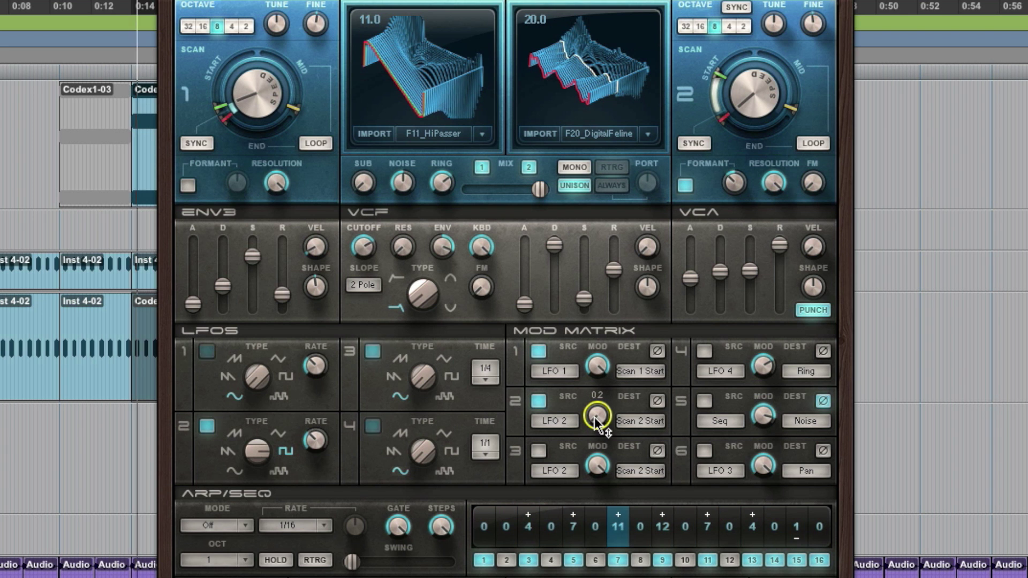
{"action": "left_click_drag", "start_coordinate": [596, 420], "coordinate": [596, 375]}
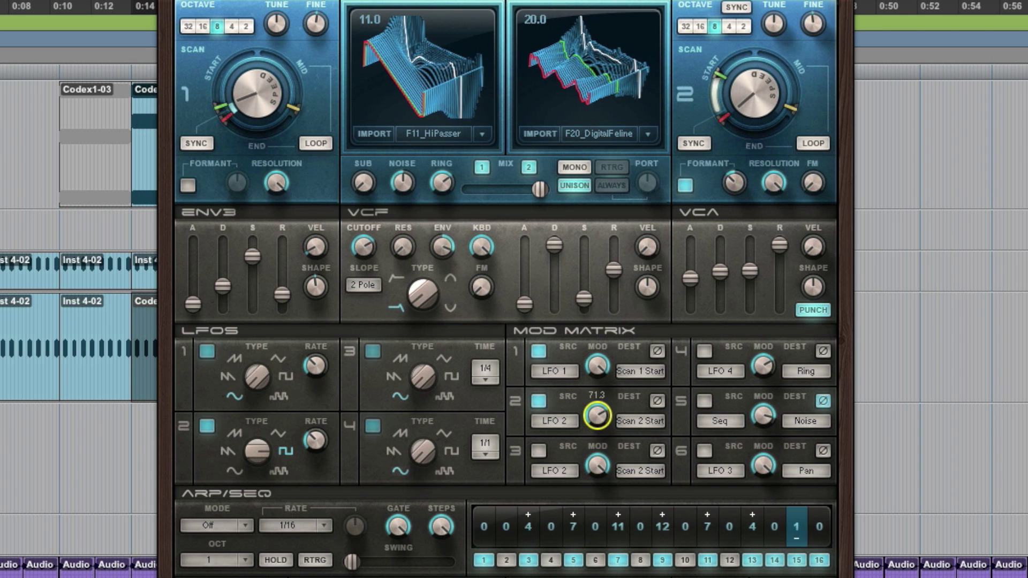
{"action": "left_click_drag", "start_coordinate": [595, 375], "coordinate": [596, 384]}
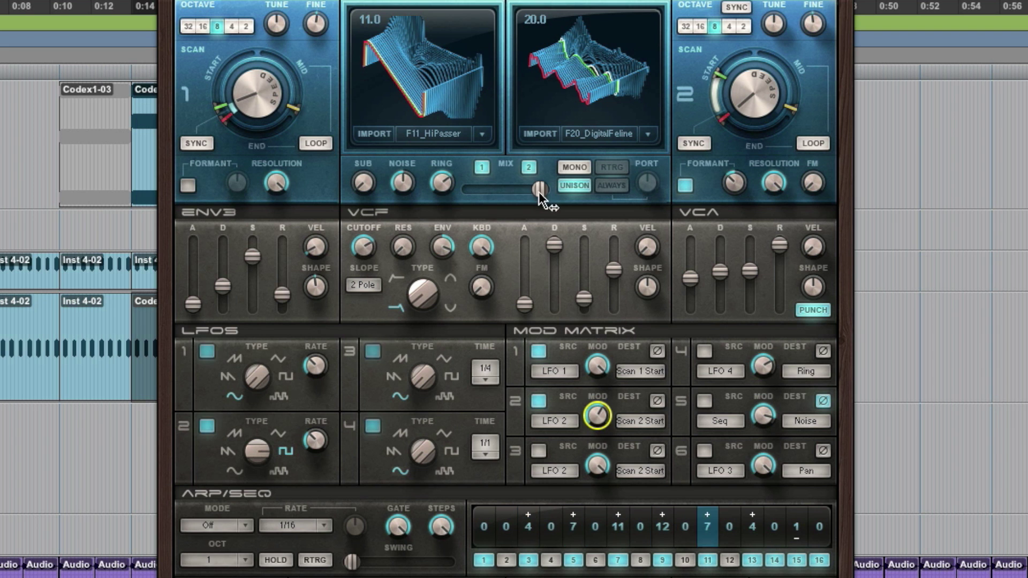
{"action": "left_click_drag", "start_coordinate": [540, 190], "coordinate": [507, 191]}
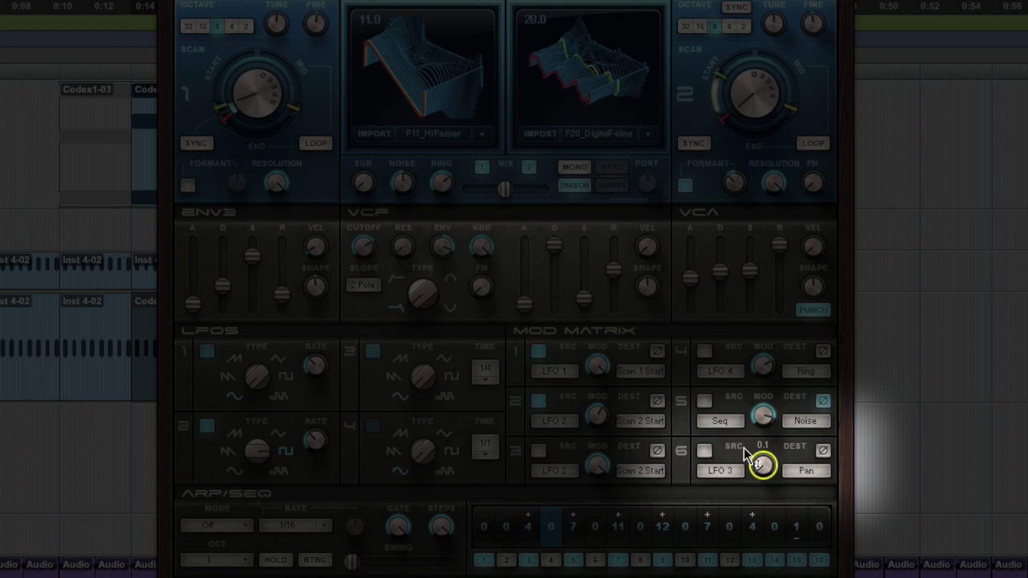
Enable mod matrix slot 6 with LFO 3 modulating Pan and raise its modulation amount to 100
{"action": "left_click", "coordinate": [703, 450]}
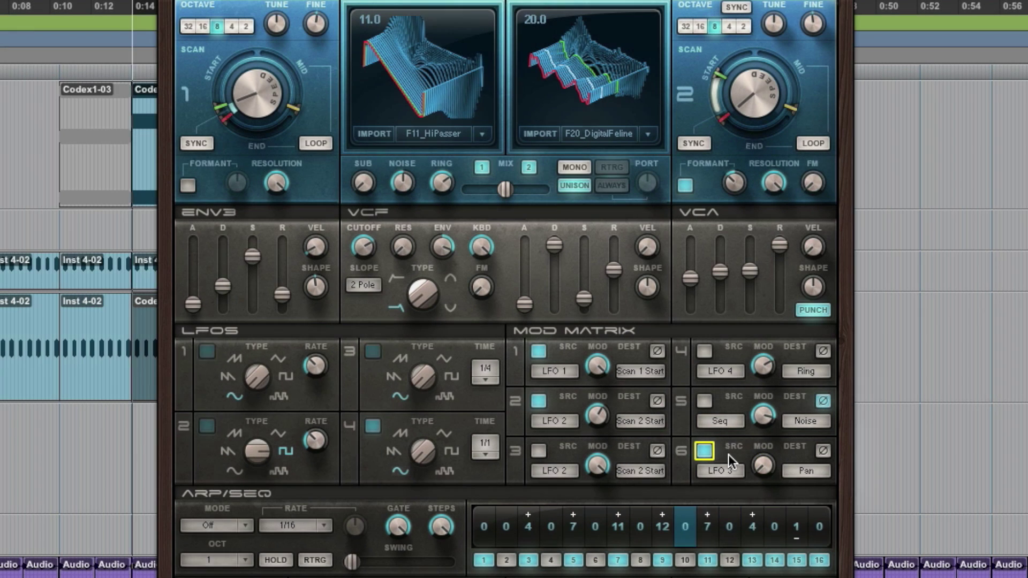
{"action": "left_click", "coordinate": [762, 464]}
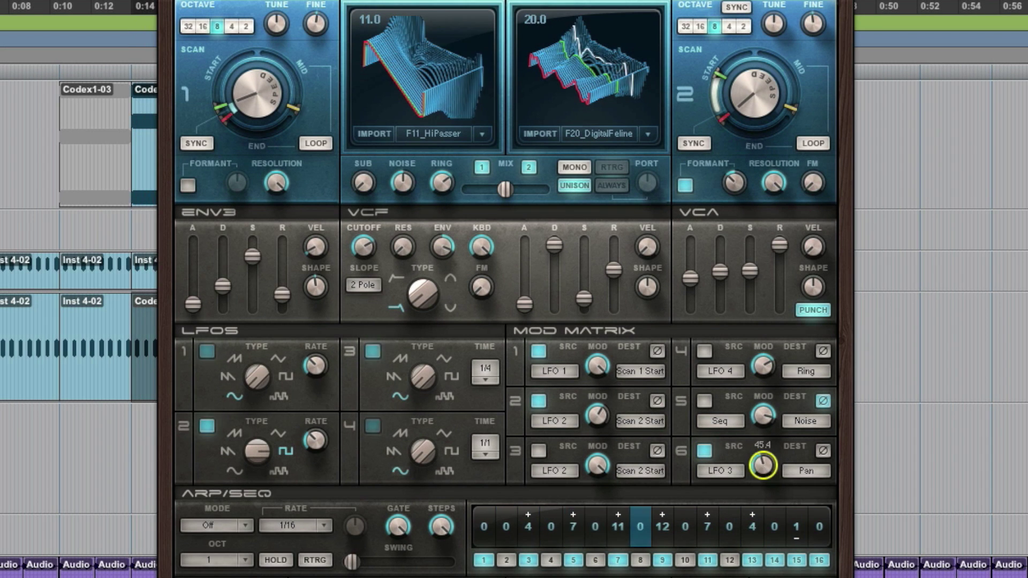
{"action": "mouse_move", "coordinate": [763, 465]}
{"action": "left_mouse_down"}
{"action": "mouse_move", "coordinate": [763, 442]}
{"action": "mouse_move", "coordinate": [768, 476]}
{"action": "left_mouse_up"}
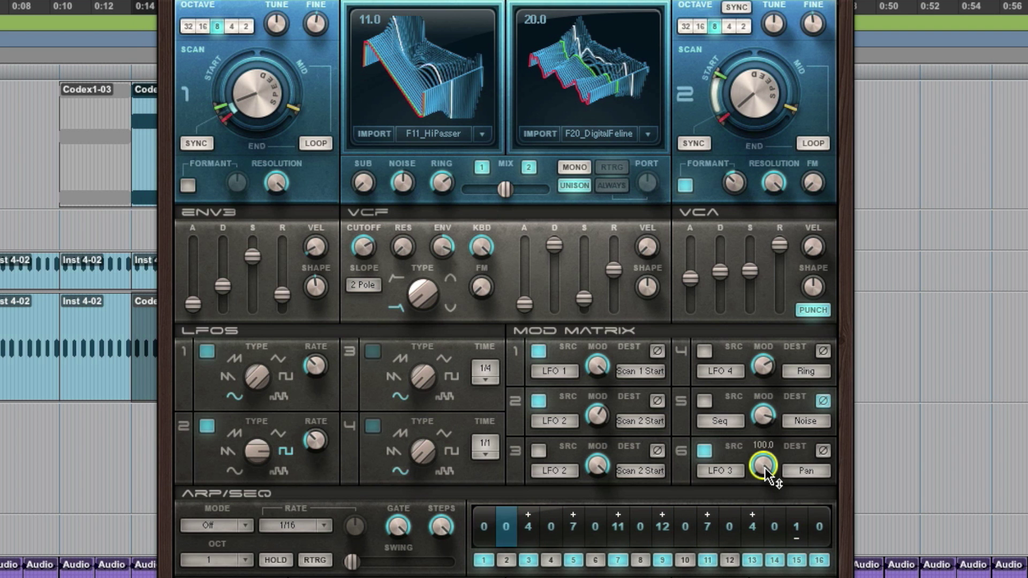
Switch mod matrix slot 5's Seq modulation of Noise back on, turn off its inversion and lower its amount
{"action": "left_click", "coordinate": [704, 401]}
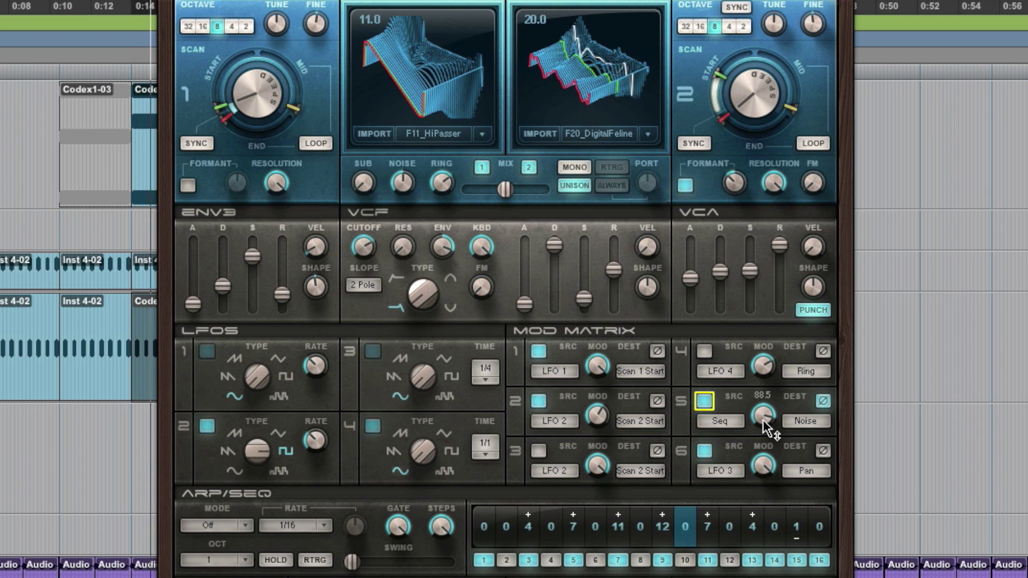
{"action": "left_click", "coordinate": [763, 415]}
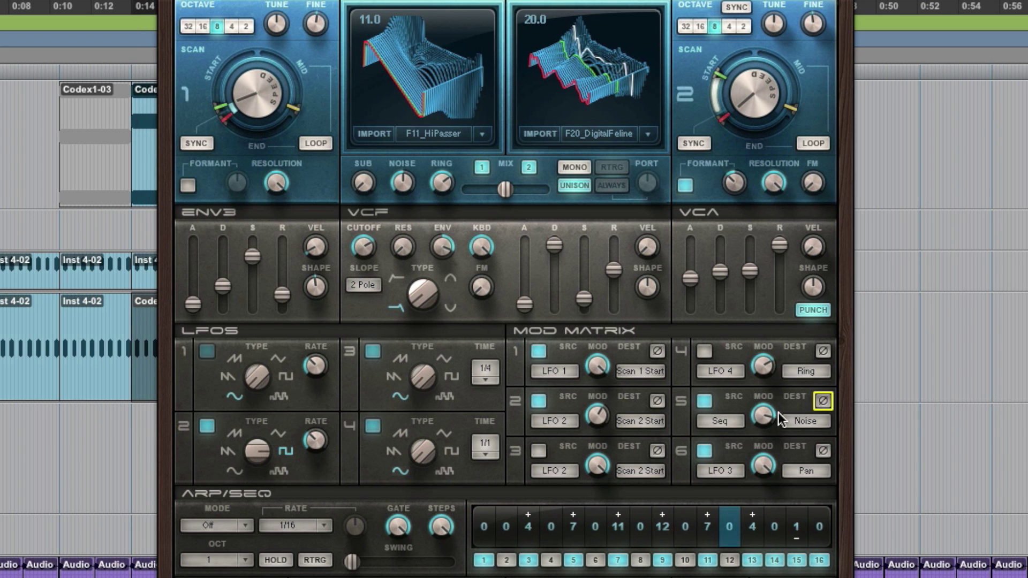
{"action": "left_click_drag", "start_coordinate": [763, 415], "coordinate": [763, 425]}
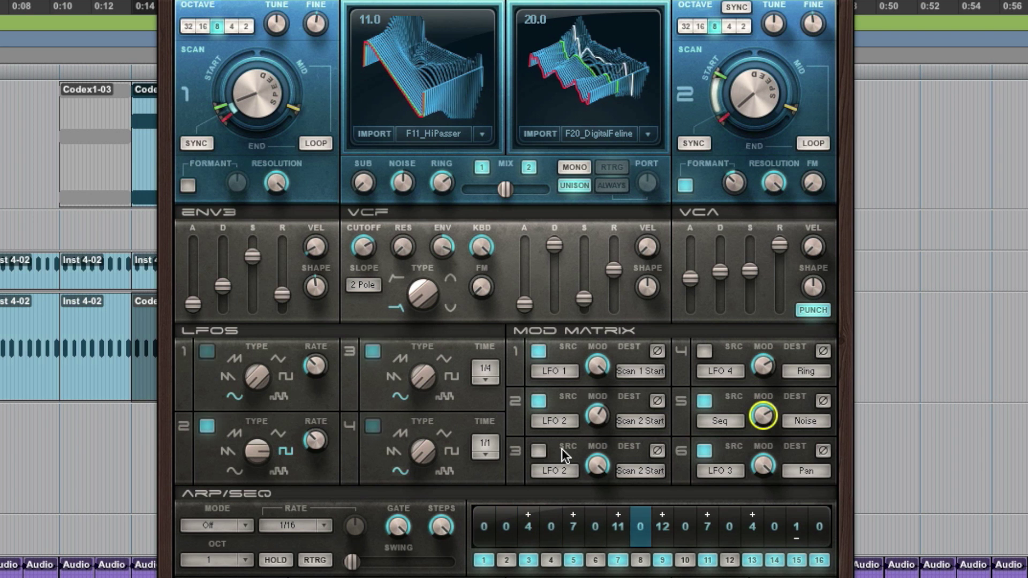
Enable slot 3's LFO 2 modulation of Scan 2 Start with inversion, and set the arp/sequencer mode to Seq
{"action": "left_click", "coordinate": [657, 451]}
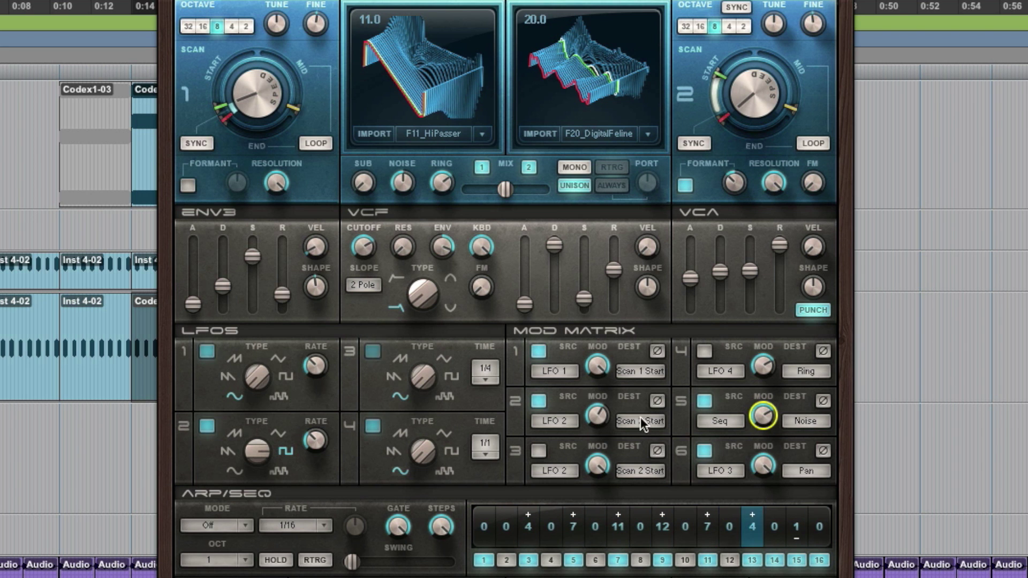
{"action": "left_click", "coordinate": [538, 450]}
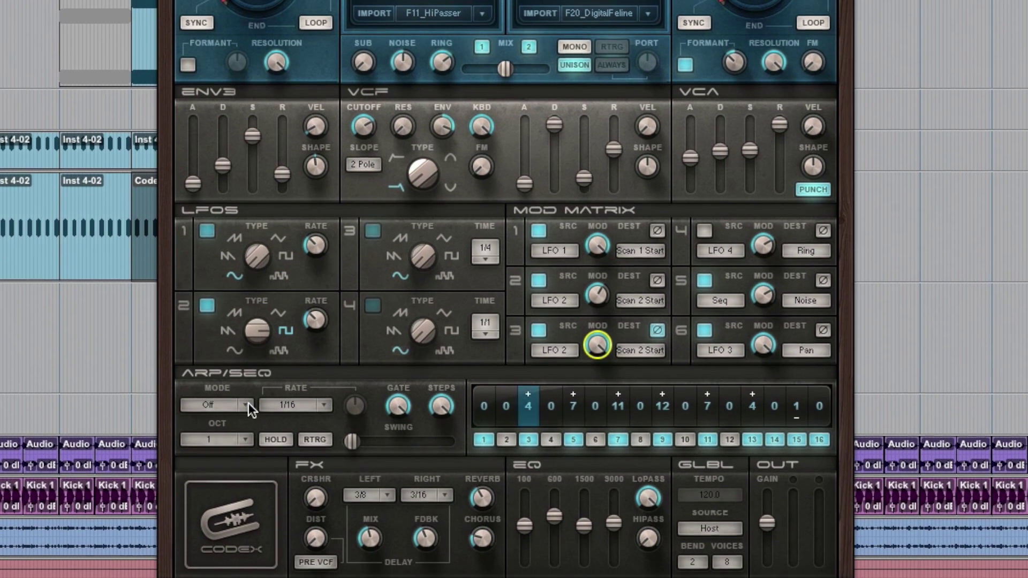
{"action": "left_click", "coordinate": [244, 522]}
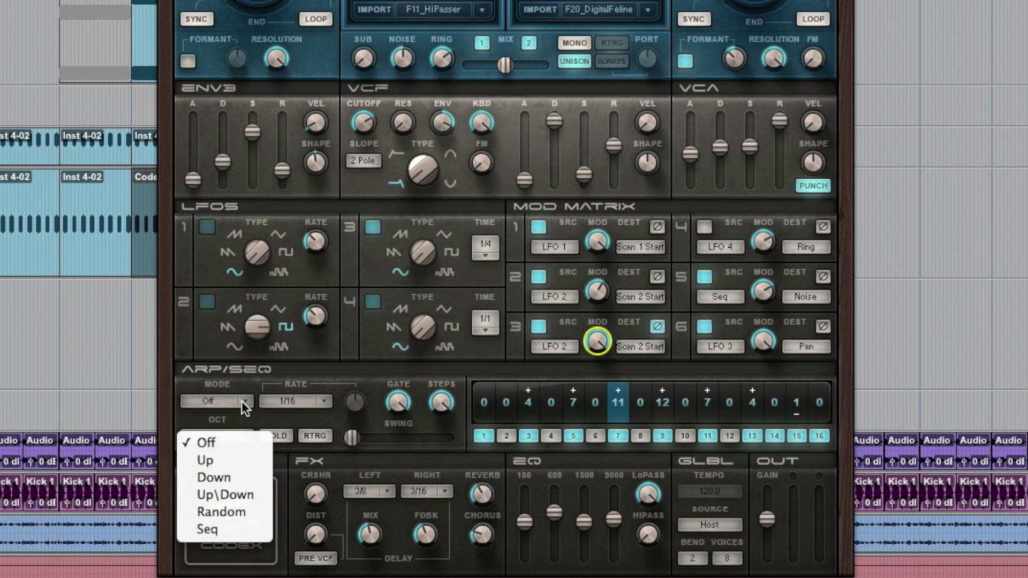
{"action": "left_click", "coordinate": [201, 527]}
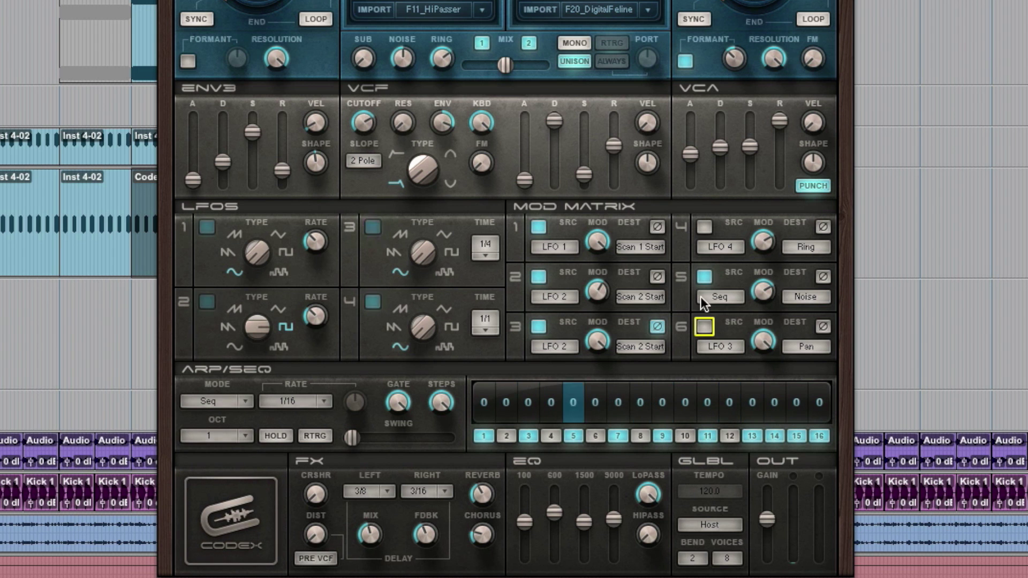
Switch off all active mod matrix slots to hear the sound without modulation
{"action": "left_click", "coordinate": [538, 227]}
{"action": "left_click", "coordinate": [538, 277]}
{"action": "left_click", "coordinate": [538, 327]}
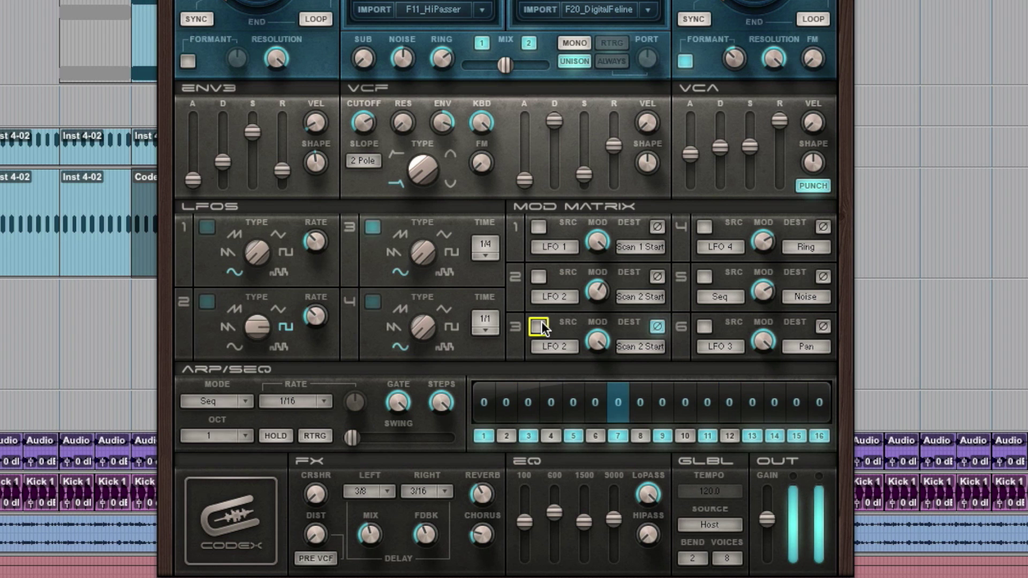
Enable mod matrix slots 1 to 6 one after another, including LFO 4 to Ring, and raise slot 5's modulation amount
{"action": "left_click", "coordinate": [538, 228]}
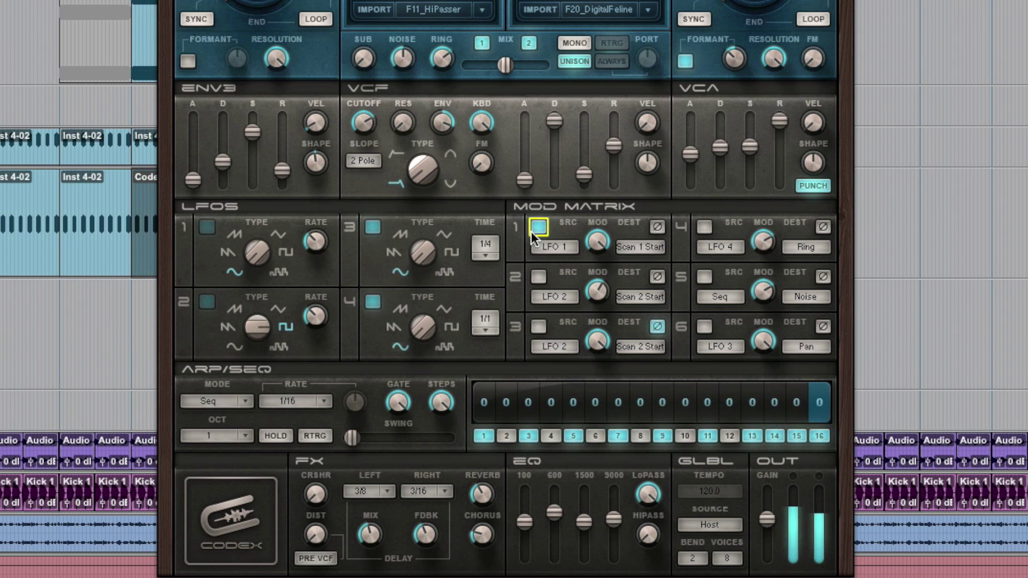
{"action": "left_click", "coordinate": [538, 276]}
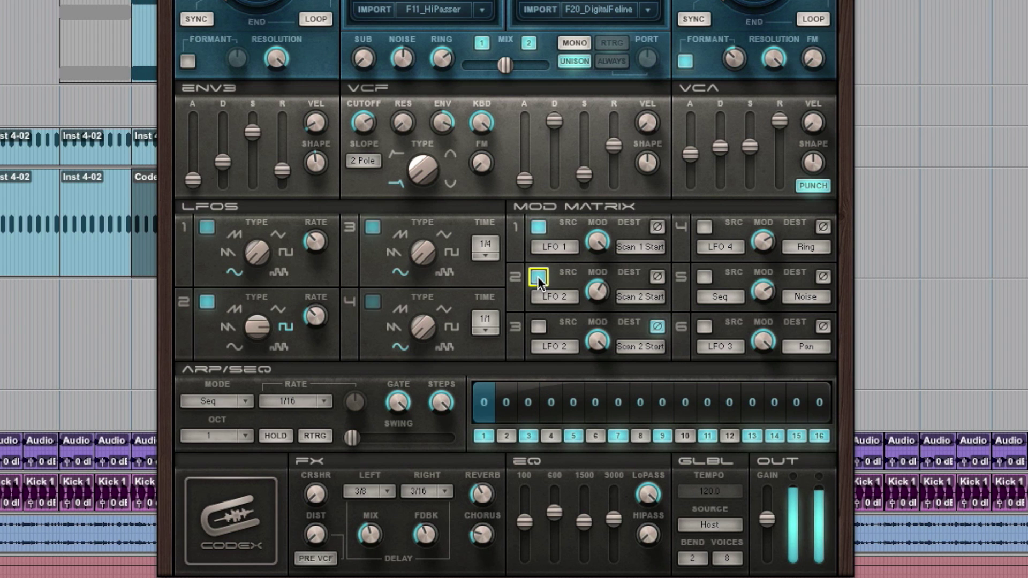
{"action": "left_click", "coordinate": [538, 326]}
{"action": "left_click", "coordinate": [703, 227]}
{"action": "left_click", "coordinate": [704, 277]}
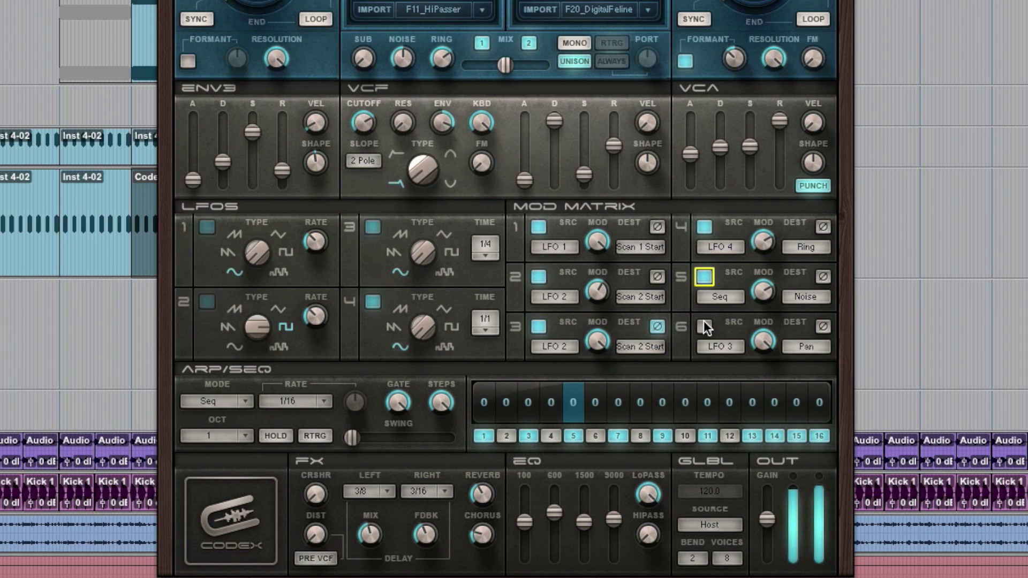
{"action": "left_click", "coordinate": [705, 327]}
{"action": "left_click", "coordinate": [765, 292]}
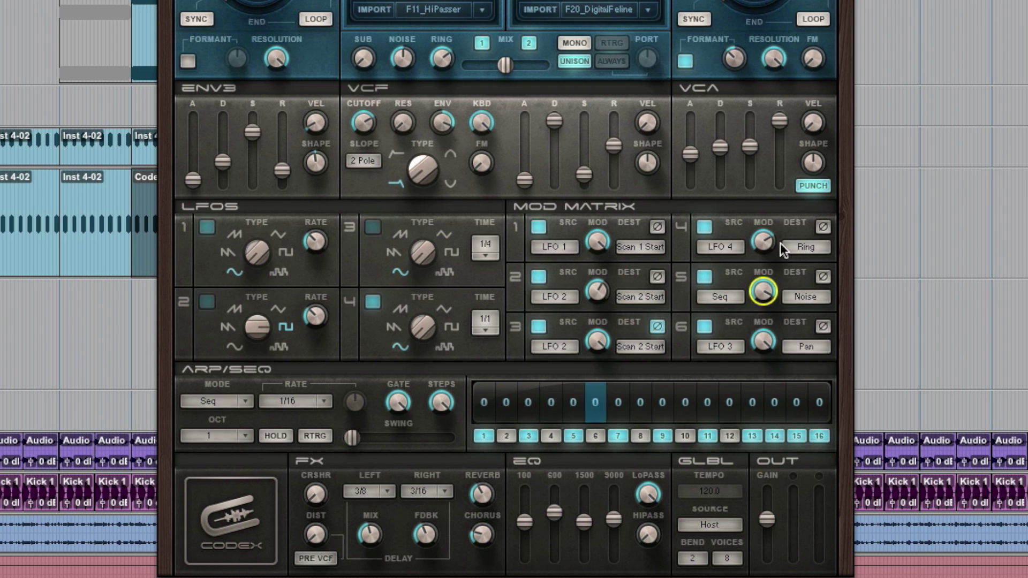
Switch off mod matrix slots 1, 2 and 3
{"action": "left_click", "coordinate": [539, 226]}
{"action": "left_click", "coordinate": [538, 276]}
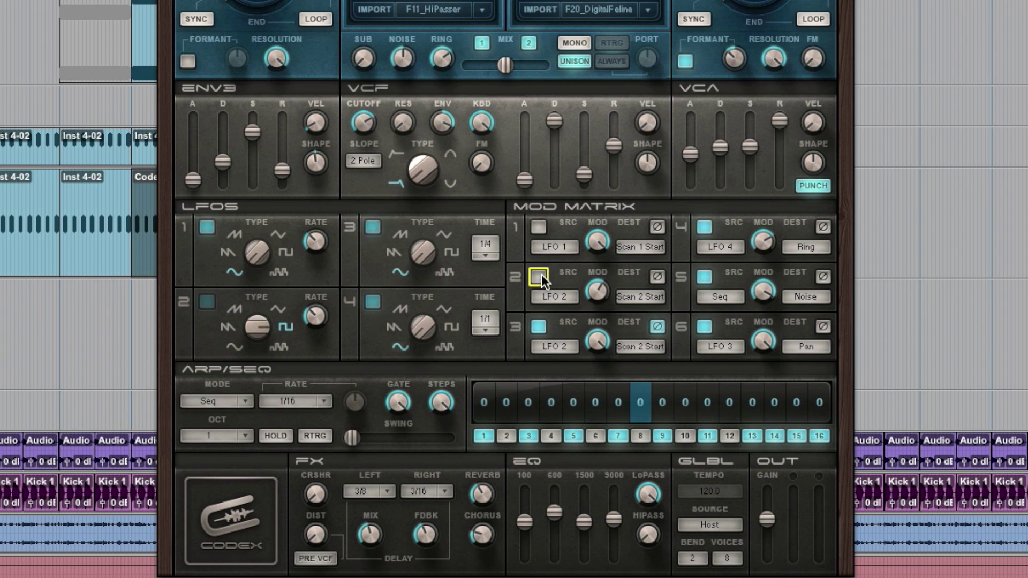
{"action": "left_click", "coordinate": [538, 326]}
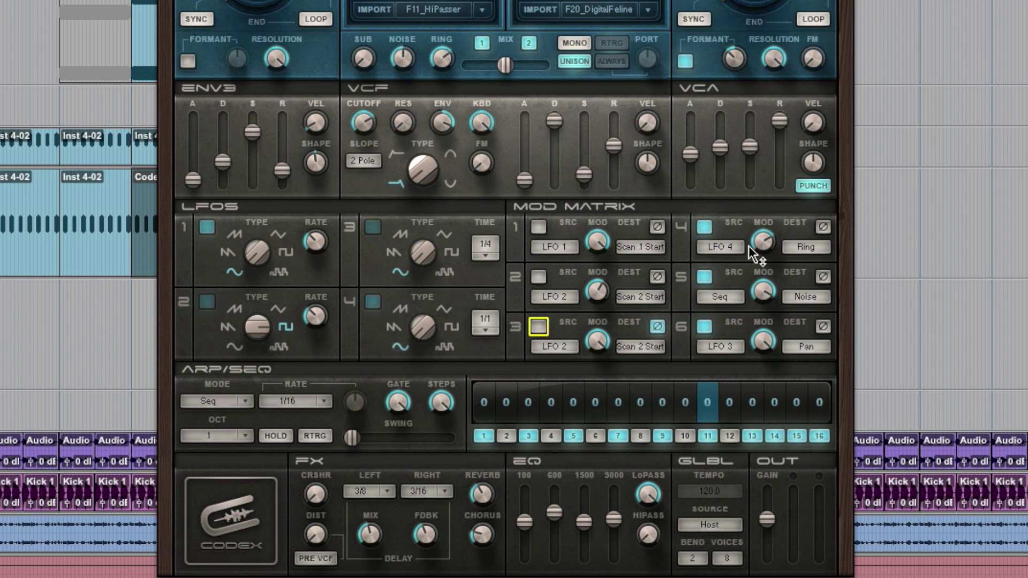
Set mod matrix slot 4's destination to Mod 5 so LFO 4 modulates slot 5's amount, with the slot enabled
{"action": "left_click", "coordinate": [803, 246]}
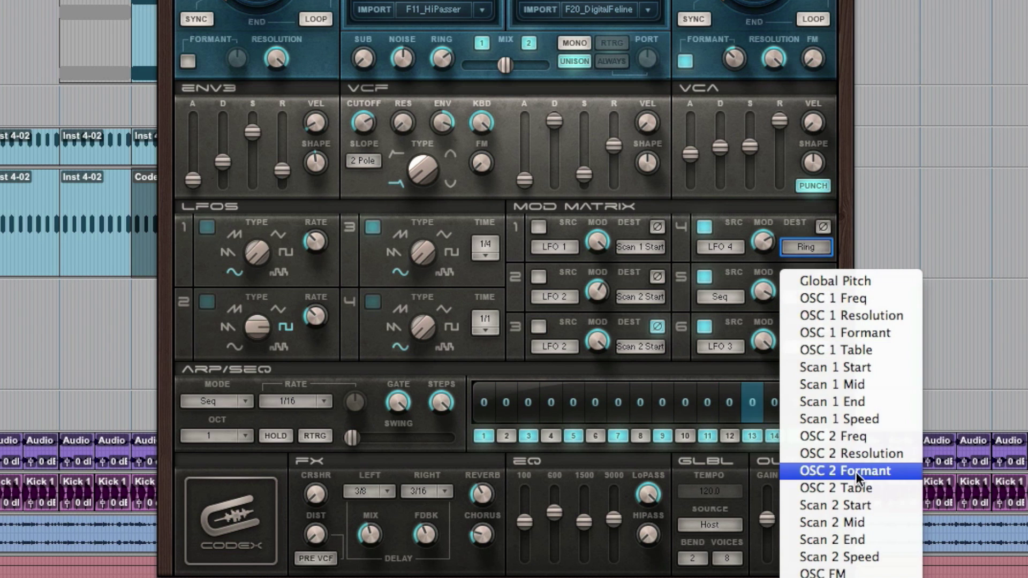
{"action": "scroll", "coordinate": [858, 478], "scroll_direction": "down", "scroll_amount": 10}
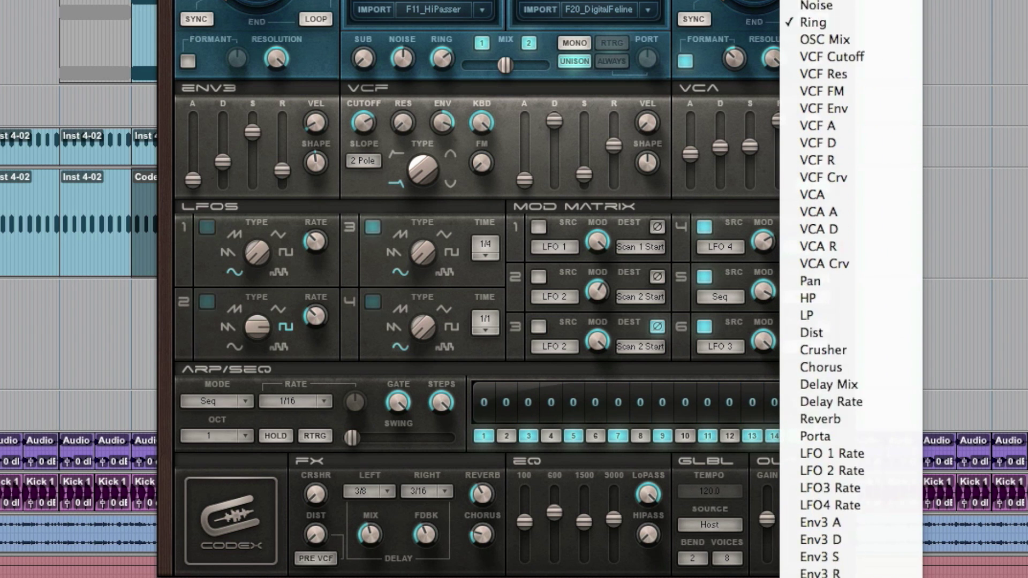
{"action": "scroll", "coordinate": [835, 423], "scroll_direction": "down", "scroll_amount": 3}
{"action": "left_click", "coordinate": [801, 419]}
{"action": "left_click", "coordinate": [704, 227]}
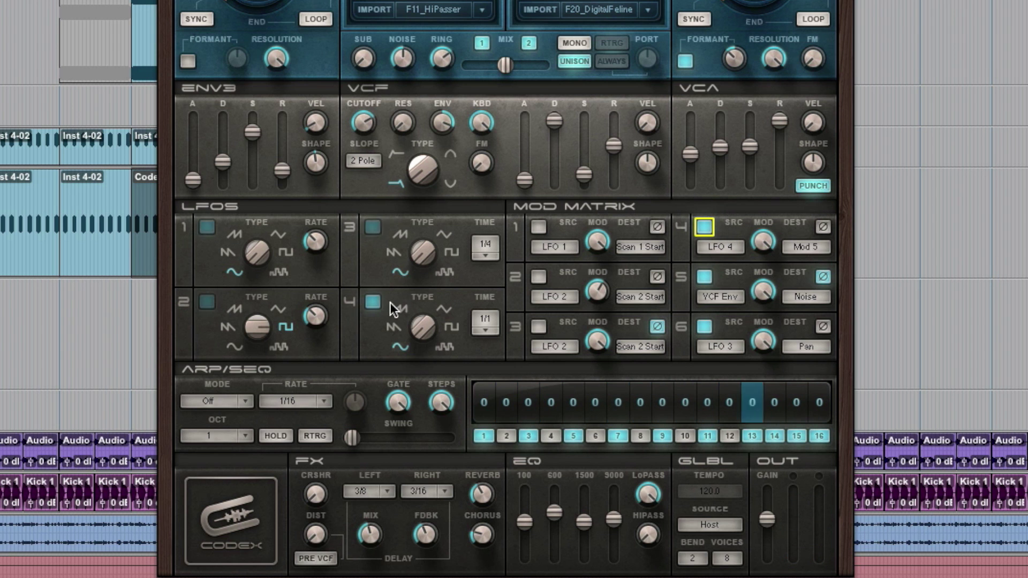
Enable mod matrix slot 3 with LFO 4 as its source and set LFO 4's time to 1/4
{"action": "left_click", "coordinate": [538, 326]}
{"action": "left_click", "coordinate": [551, 347]}
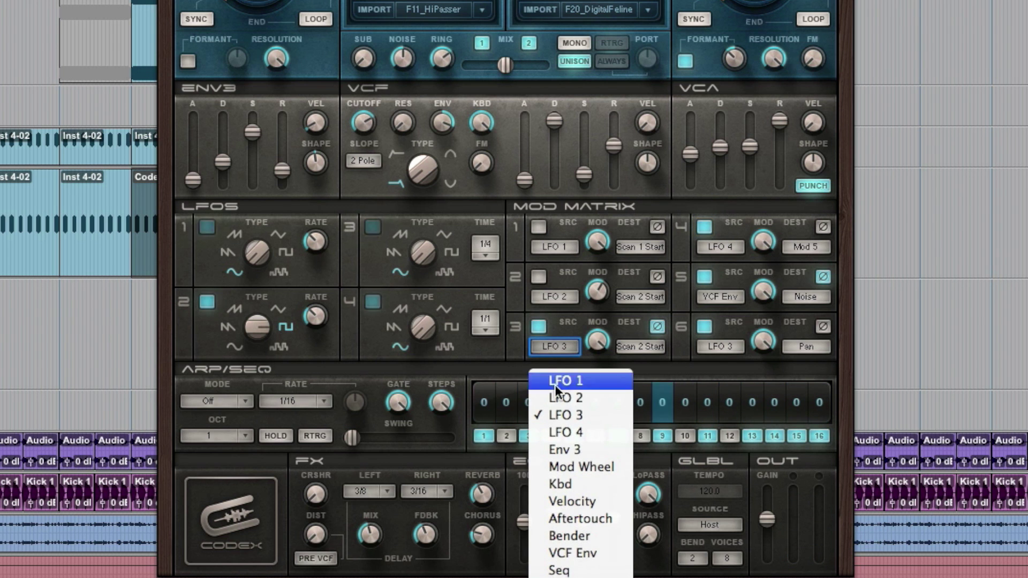
{"action": "left_click", "coordinate": [554, 427]}
{"action": "left_click", "coordinate": [483, 327]}
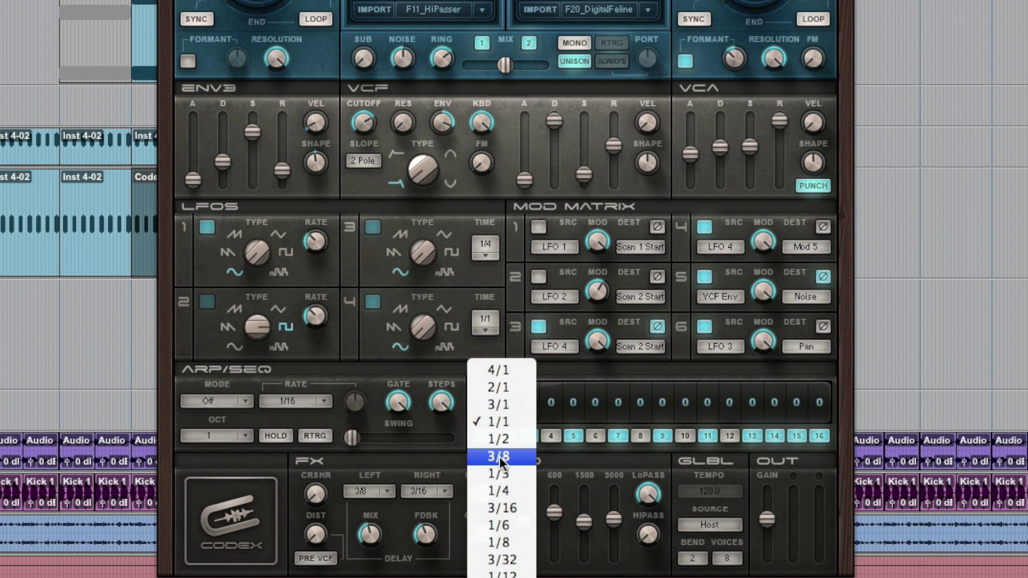
{"action": "left_click", "coordinate": [498, 491]}
Set mod matrix slot 3's destination to HP and turn its modulation amount down to 0
{"action": "left_click", "coordinate": [640, 247]}
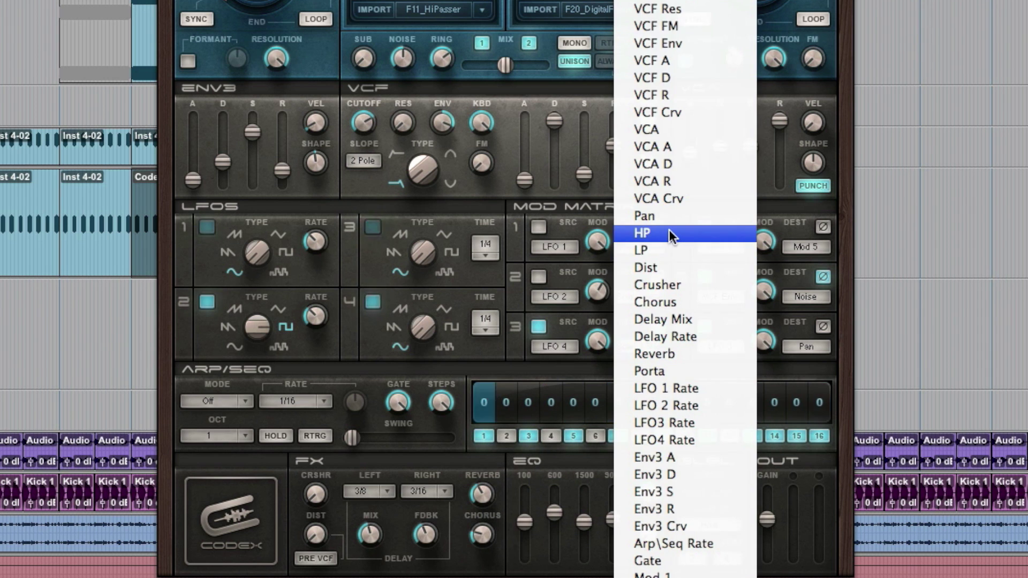
{"action": "left_click", "coordinate": [671, 236]}
{"action": "mouse_move", "coordinate": [648, 534]}
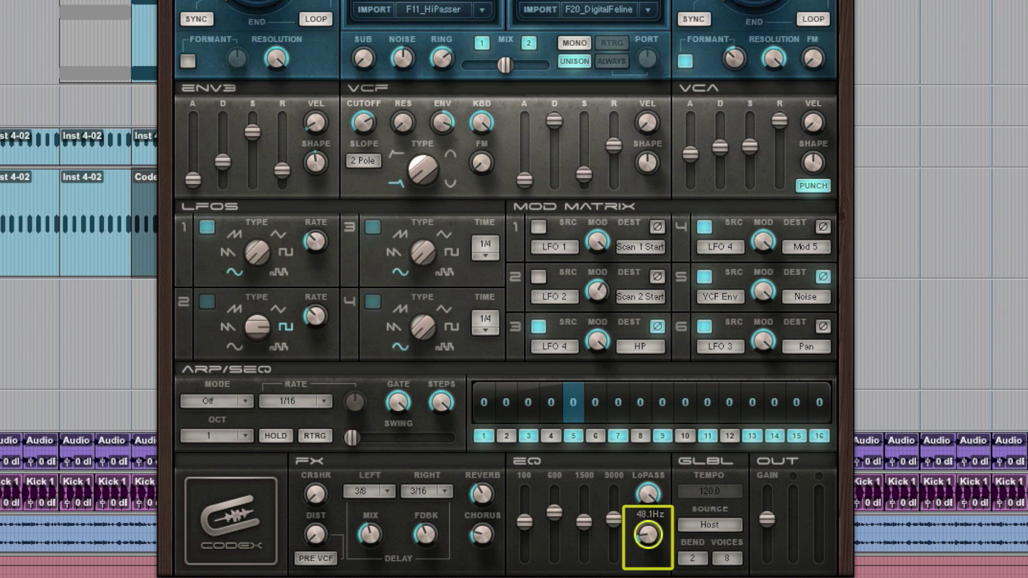
{"action": "mouse_move", "coordinate": [597, 340]}
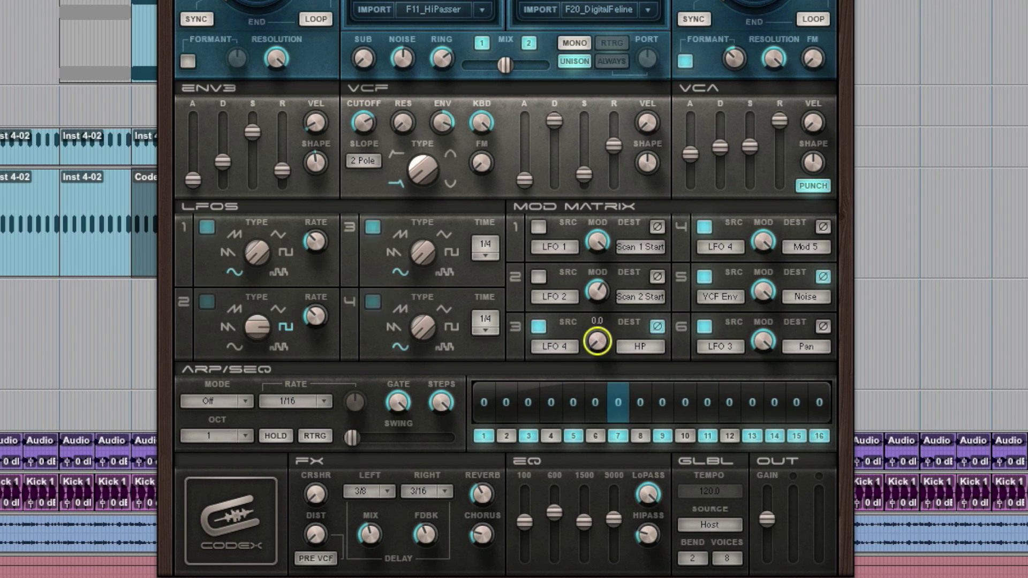
Sweep slot 3's modulation of HP upward and settle its amount at about 72.9 with inversion off
{"action": "scroll", "coordinate": [596, 341], "scroll_direction": "up", "scroll_amount": 5}
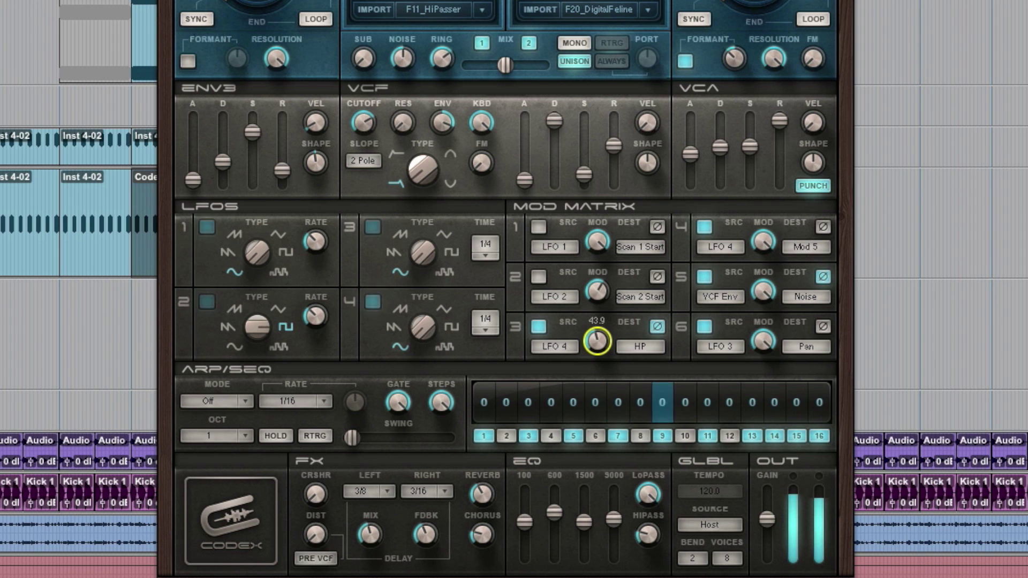
{"action": "scroll", "coordinate": [597, 341], "scroll_direction": "up", "scroll_amount": 2}
{"action": "scroll", "coordinate": [597, 341], "scroll_direction": "down", "scroll_amount": 3}
{"action": "scroll", "coordinate": [597, 341], "scroll_direction": "down", "scroll_amount": 1}
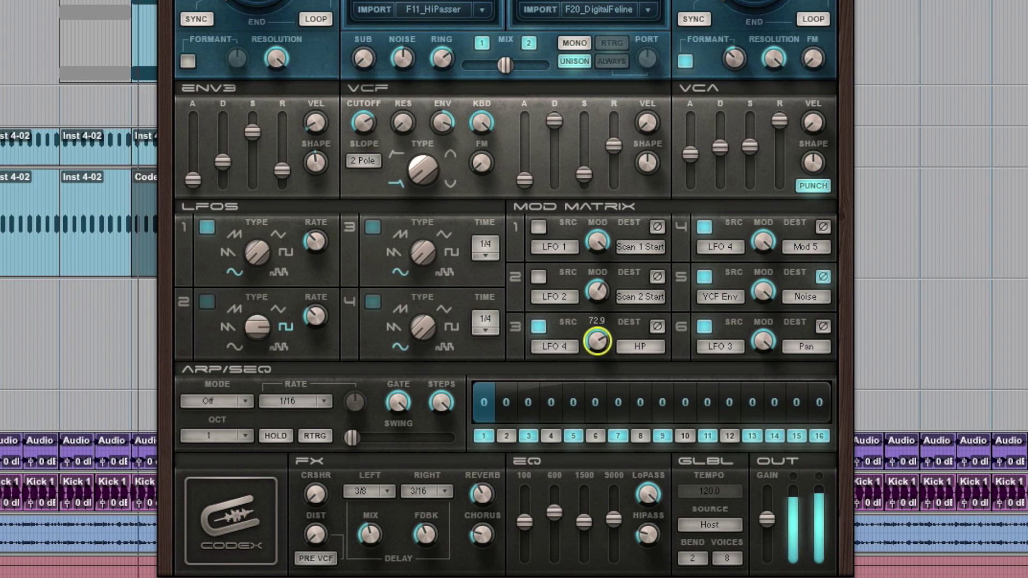